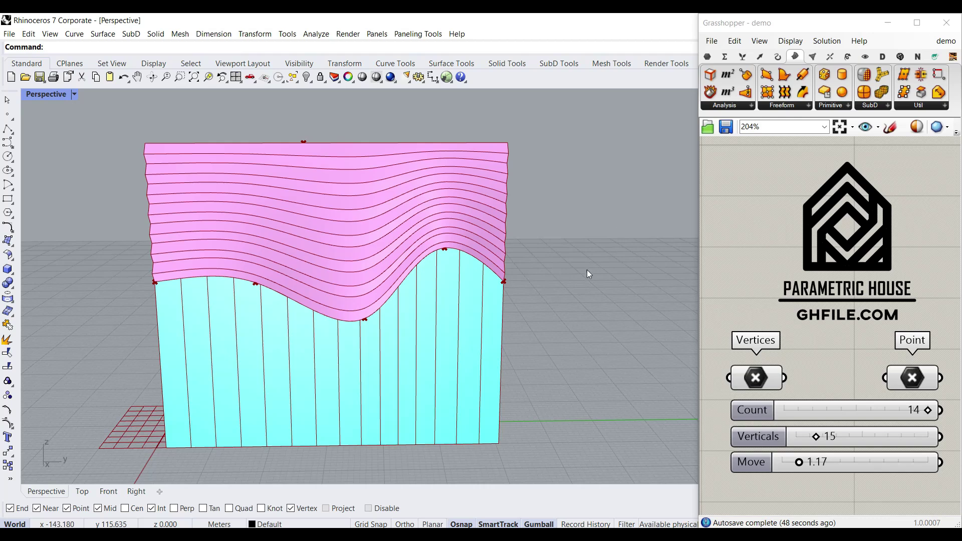
Step: Reshape the facade's wavy boundary by moving points of the Vertices parameter in the viewport
{"action": "left_click", "coordinate": [780, 382]}
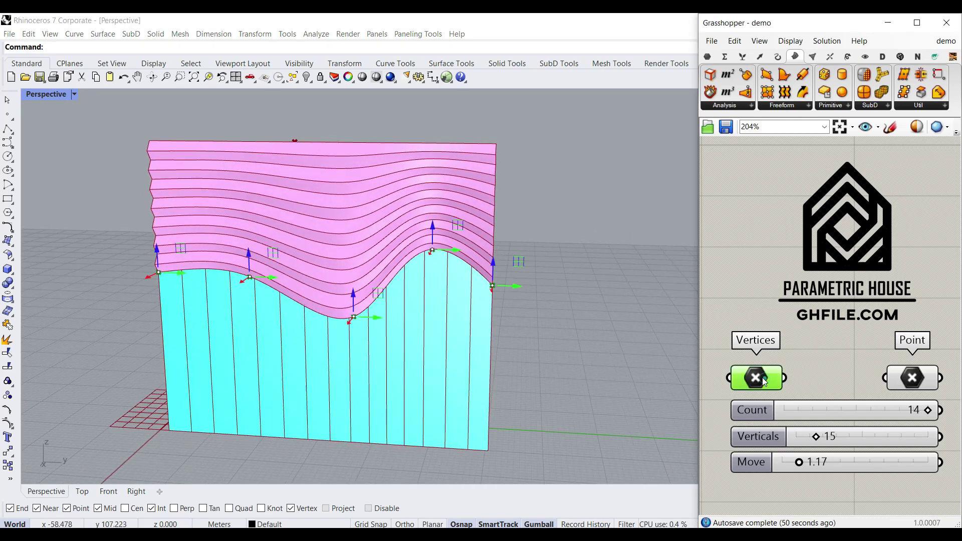
{"action": "mouse_move", "coordinate": [255, 276]}
{"action": "left_mouse_down"}
{"action": "mouse_move", "coordinate": [256, 233]}
{"action": "mouse_move", "coordinate": [255, 304]}
{"action": "mouse_move", "coordinate": [255, 265]}
{"action": "left_mouse_up"}
{"action": "scroll", "coordinate": [361, 245], "scroll_direction": "up", "scroll_amount": 2}
{"action": "right_click_drag", "start_coordinate": [401, 219], "coordinate": [394, 261]}
{"action": "mouse_move", "coordinate": [405, 252]}
{"action": "left_mouse_down"}
{"action": "mouse_move", "coordinate": [408, 232]}
{"action": "mouse_move", "coordinate": [412, 241]}
{"action": "left_mouse_up"}
Step: Select the Point parameter and shift its point at the facade's upper edge slightly
{"action": "left_click", "coordinate": [910, 377]}
{"action": "right_click_drag", "start_coordinate": [563, 348], "coordinate": [291, 232]}
{"action": "mouse_move", "coordinate": [280, 182]}
{"action": "left_mouse_down"}
{"action": "mouse_move", "coordinate": [280, 219]}
{"action": "mouse_move", "coordinate": [280, 152]}
{"action": "mouse_move", "coordinate": [276, 181]}
{"action": "left_mouse_up"}
{"action": "right_click_drag", "start_coordinate": [351, 265], "coordinate": [451, 306]}
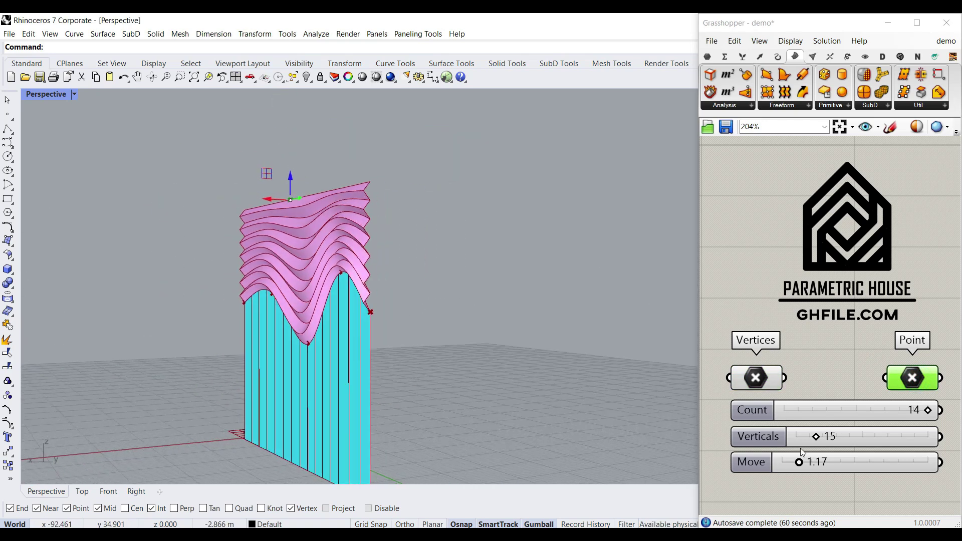
Step: Set the Move slider to 2.13 and the Verticals slider to 16, keeping Count at 14
{"action": "mouse_move", "coordinate": [929, 411]}
{"action": "left_mouse_down"}
{"action": "mouse_move", "coordinate": [838, 411]}
{"action": "mouse_move", "coordinate": [929, 411]}
{"action": "left_mouse_up"}
{"action": "right_click_drag", "start_coordinate": [280, 334], "coordinate": [376, 316]}
{"action": "left_click_drag", "start_coordinate": [799, 464], "coordinate": [812, 462]}
{"action": "right_click_drag", "start_coordinate": [312, 372], "coordinate": [350, 367]}
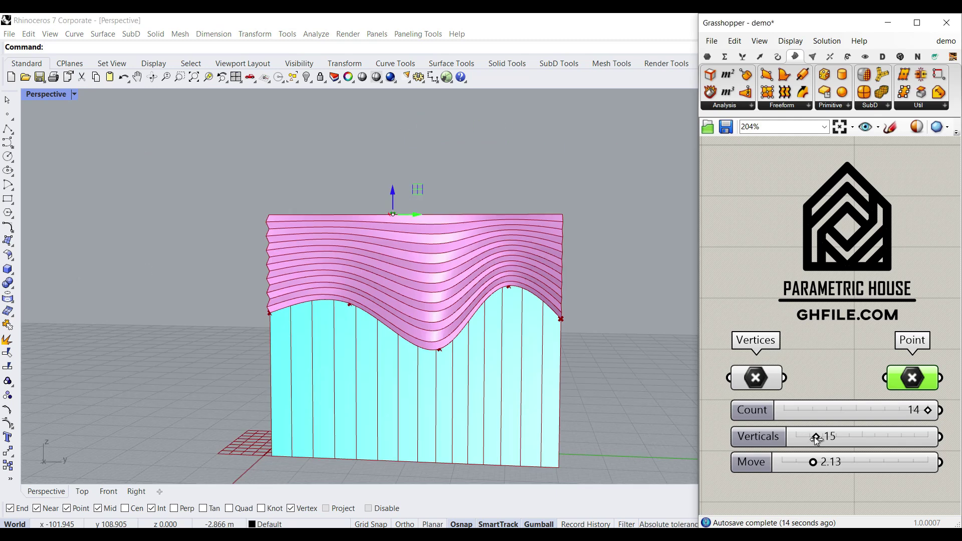
{"action": "mouse_move", "coordinate": [813, 437]}
{"action": "left_mouse_down"}
{"action": "mouse_move", "coordinate": [831, 436]}
{"action": "mouse_move", "coordinate": [818, 435]}
{"action": "left_mouse_up"}
{"action": "scroll", "coordinate": [359, 404], "scroll_direction": "up", "scroll_amount": 3}
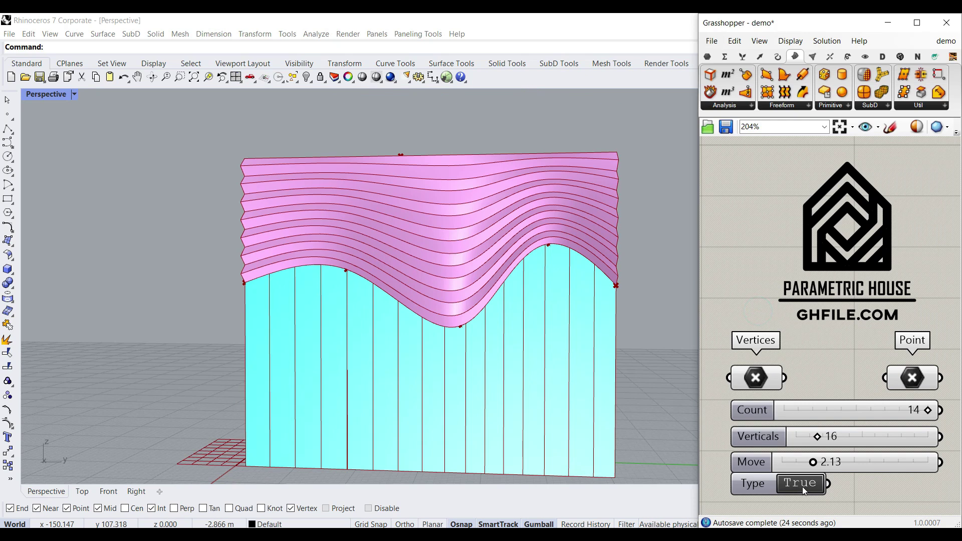
Step: Switch the Type toggle to False to compare the facade profile, and restore it to True
{"action": "left_click", "coordinate": [802, 483]}
{"action": "right_click_drag", "start_coordinate": [551, 290], "coordinate": [435, 246]}
{"action": "scroll", "coordinate": [512, 257], "scroll_direction": "up", "scroll_amount": 6}
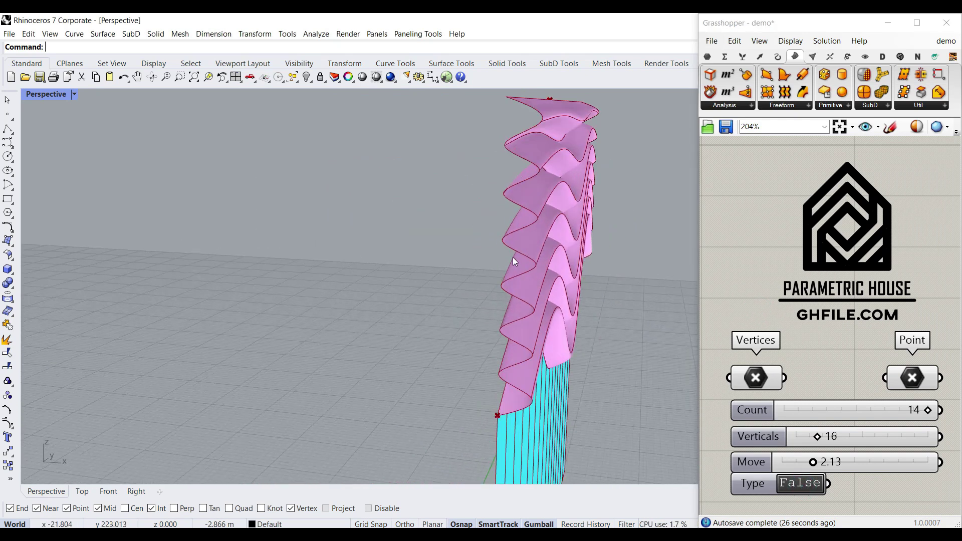
{"action": "double_click", "coordinate": [803, 482]}
{"action": "right_click_drag", "start_coordinate": [563, 203], "coordinate": [444, 194]}
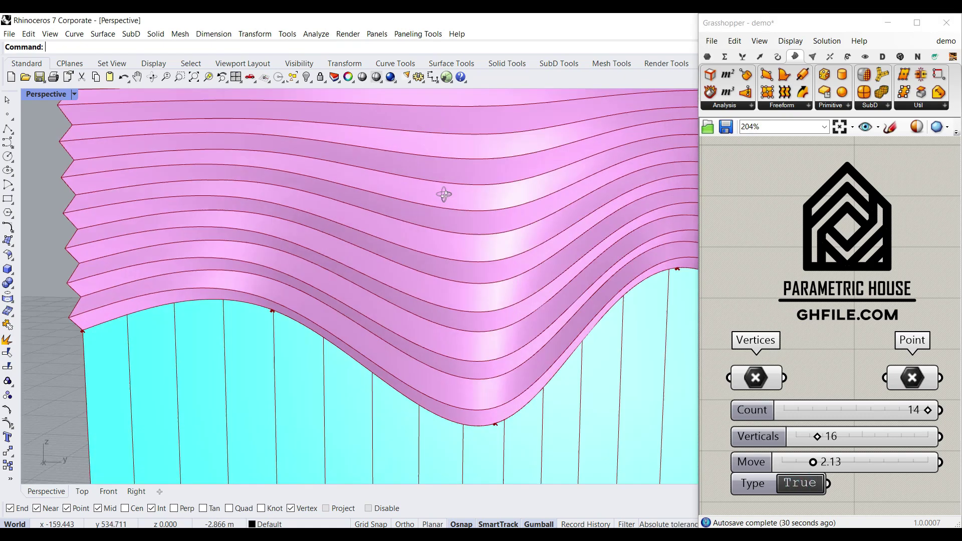
{"action": "scroll", "coordinate": [443, 194], "scroll_direction": "down", "scroll_amount": 3}
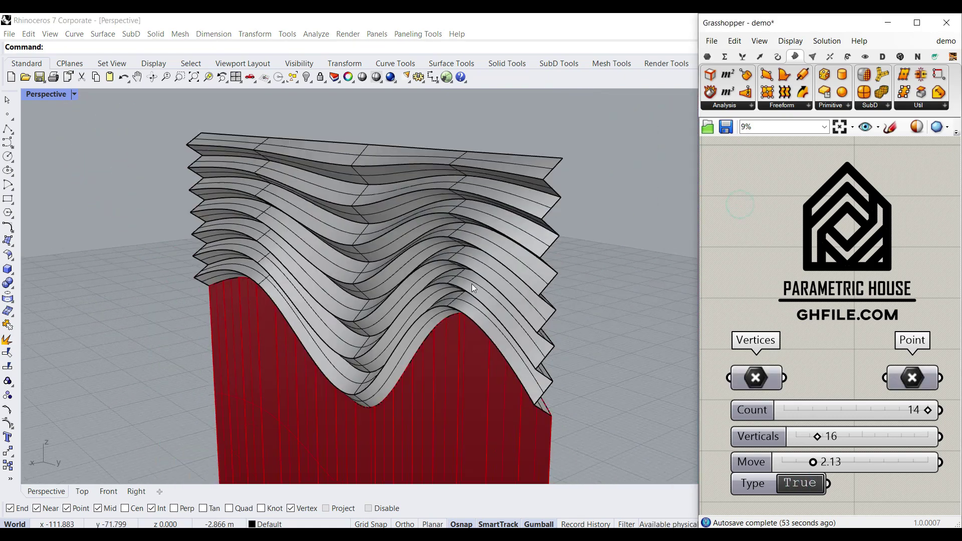
Step: Examine the baked facade's folded surfaces and its individual red vertical panels from several angles
{"action": "scroll", "coordinate": [471, 283], "scroll_direction": "down", "scroll_amount": 4}
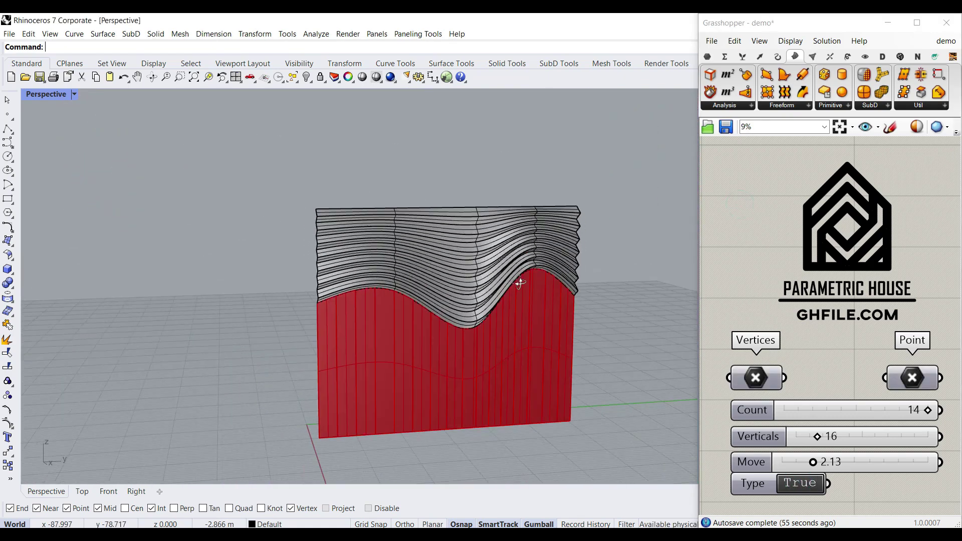
{"action": "scroll", "coordinate": [384, 270], "scroll_direction": "up", "scroll_amount": 4}
{"action": "mouse_move", "coordinate": [383, 271]}
{"action": "right_mouse_down"}
{"action": "mouse_move", "coordinate": [374, 236]}
{"action": "mouse_move", "coordinate": [389, 227]}
{"action": "right_mouse_up"}
{"action": "right_click_drag", "start_coordinate": [262, 237], "coordinate": [400, 287]}
{"action": "scroll", "coordinate": [402, 275], "scroll_direction": "down", "scroll_amount": 6}
{"action": "scroll", "coordinate": [376, 279], "scroll_direction": "down", "scroll_amount": 6}
{"action": "scroll", "coordinate": [365, 315], "scroll_direction": "up", "scroll_amount": 10}
{"action": "left_click", "coordinate": [269, 283]}
{"action": "left_click", "coordinate": [298, 270]}
{"action": "left_click", "coordinate": [330, 260]}
{"action": "left_click", "coordinate": [383, 257]}
{"action": "scroll", "coordinate": [371, 299], "scroll_direction": "down", "scroll_amount": 2}
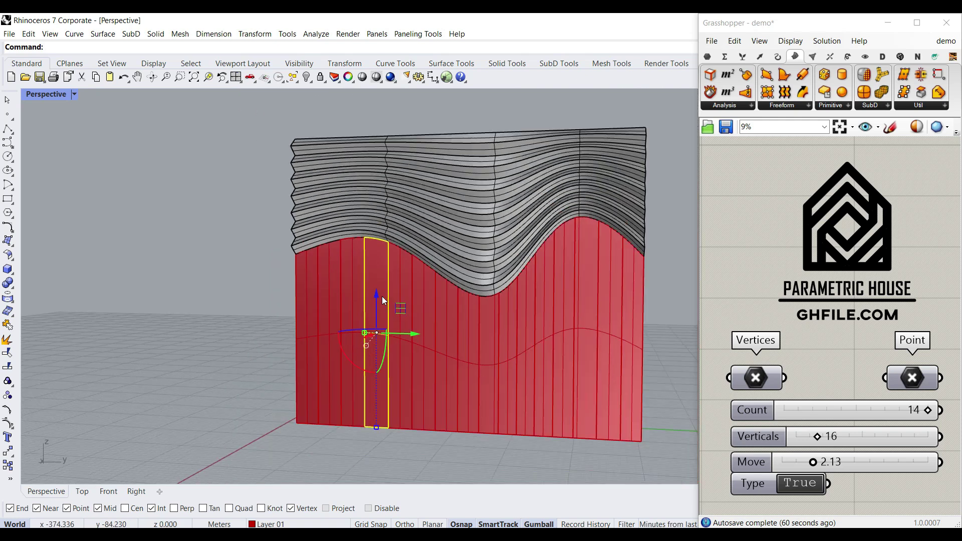
{"action": "right_click_drag", "start_coordinate": [369, 306], "coordinate": [466, 320]}
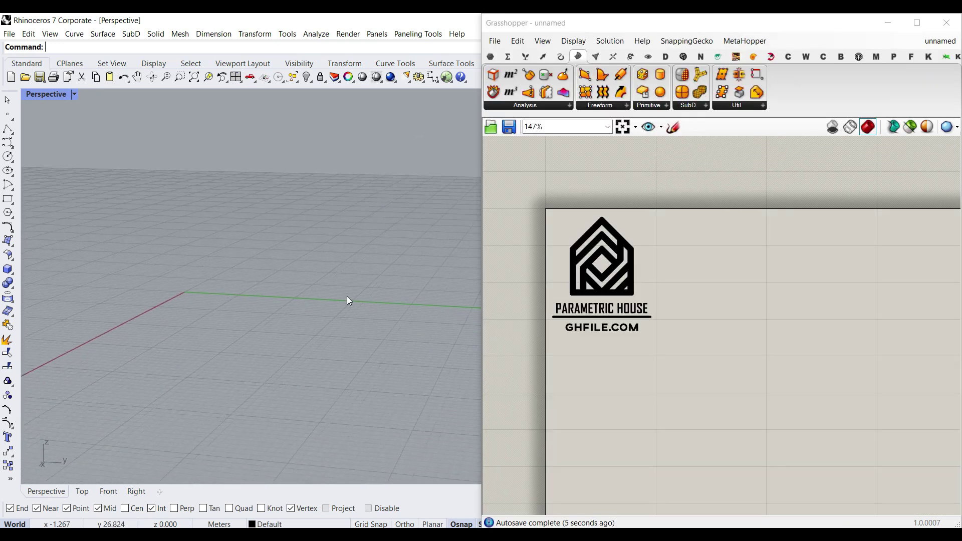
Step: Place a Tween Curve component from the Curve spline components on the empty Grasshopper canvas
{"action": "left_click", "coordinate": [563, 58]}
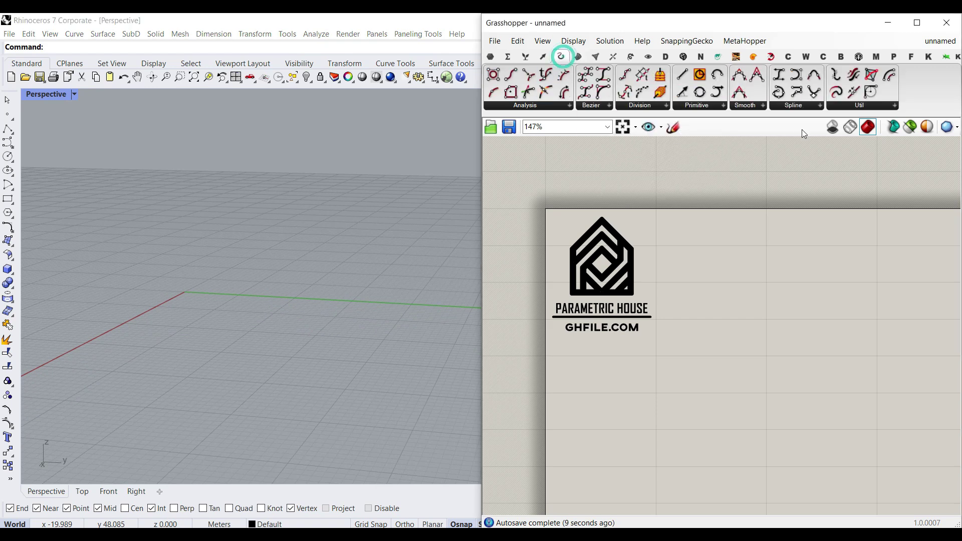
{"action": "left_click", "coordinate": [809, 106]}
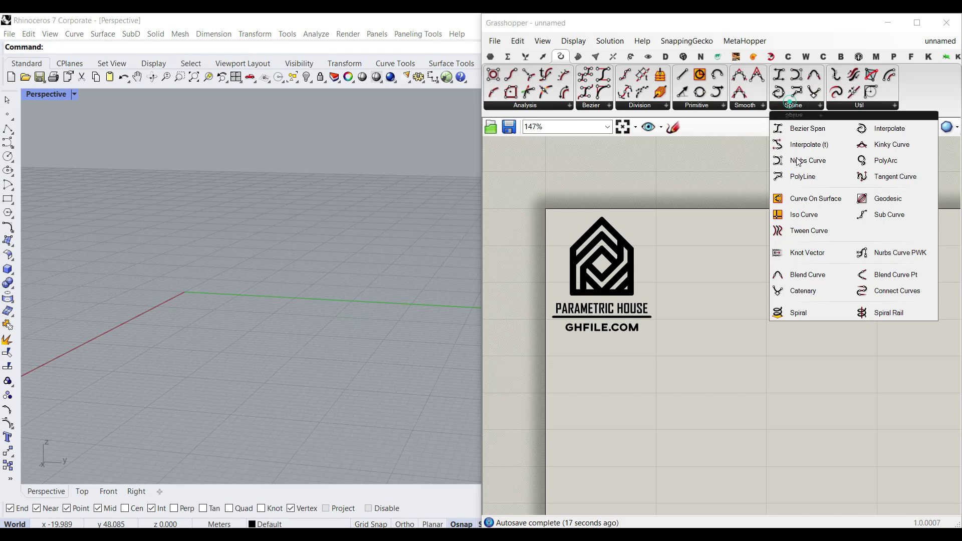
{"action": "left_click_drag", "start_coordinate": [809, 230], "coordinate": [709, 321]}
{"action": "scroll", "coordinate": [757, 335], "scroll_direction": "up", "scroll_amount": 4}
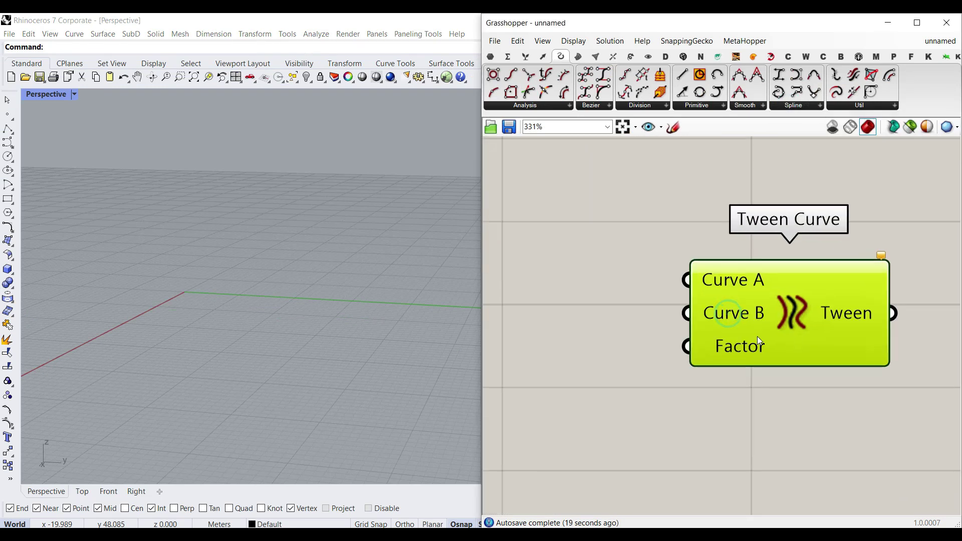
{"action": "right_click_drag", "start_coordinate": [711, 302], "coordinate": [712, 355]}
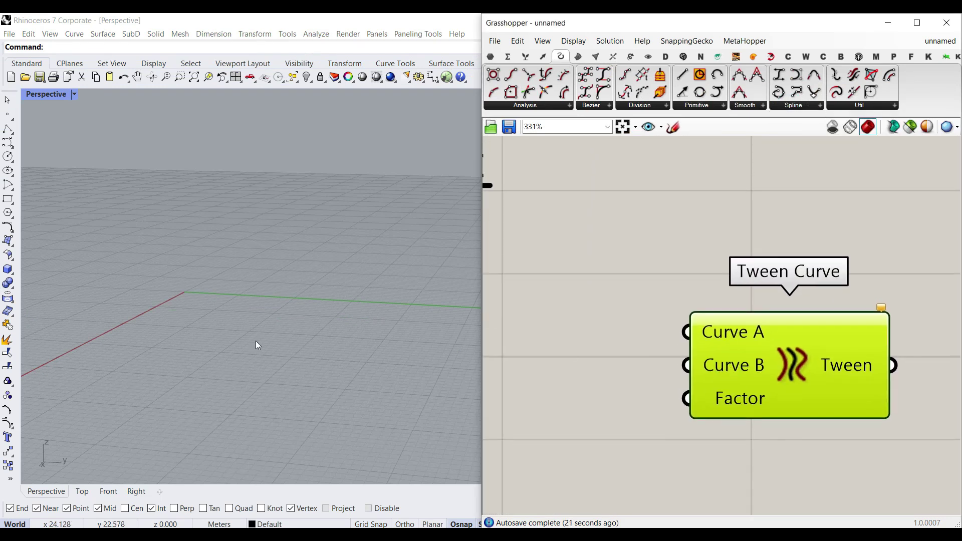
Step: Draw a wavy control-point curve above the X axis in the Front view
{"action": "left_click", "coordinate": [7, 143]}
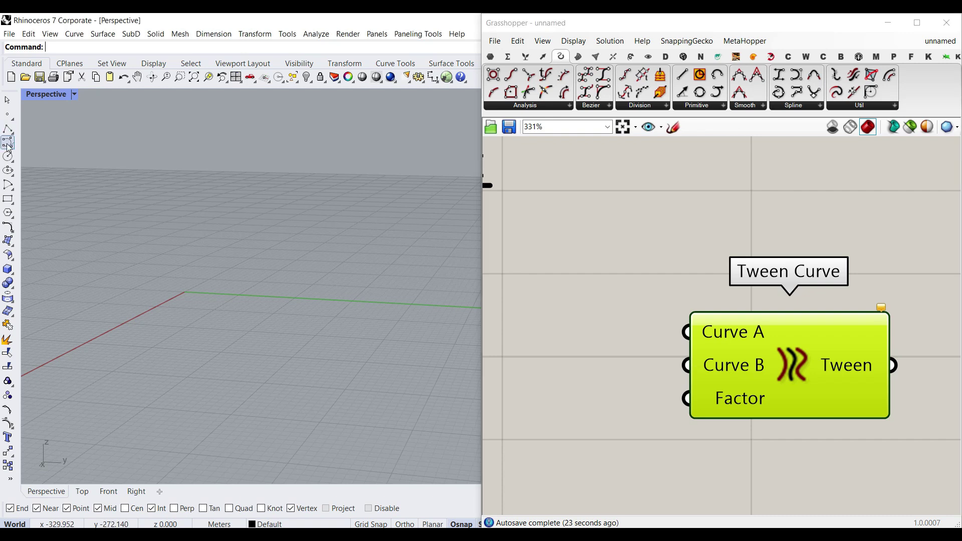
{"action": "left_click", "coordinate": [110, 491]}
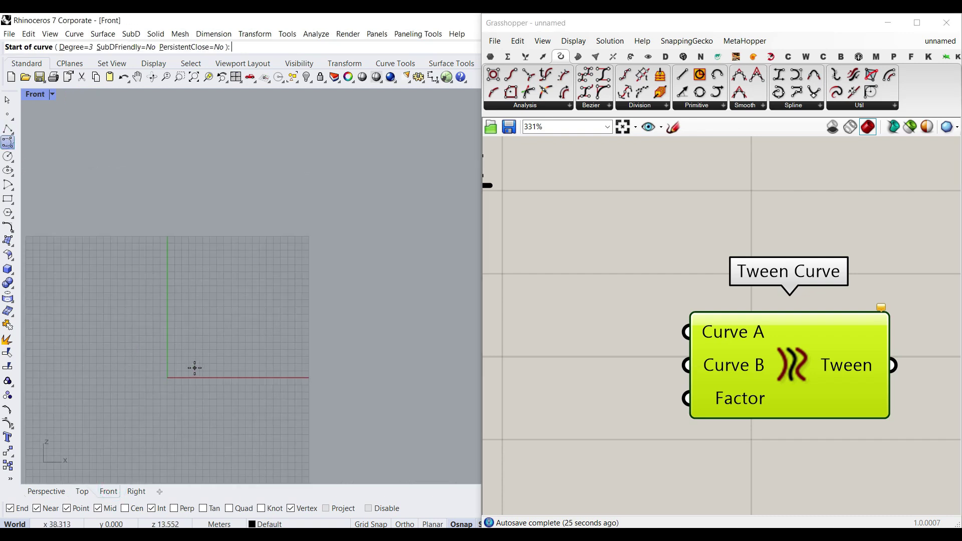
{"action": "left_click", "coordinate": [90, 353]}
{"action": "left_click", "coordinate": [191, 300]}
{"action": "left_click", "coordinate": [284, 372]}
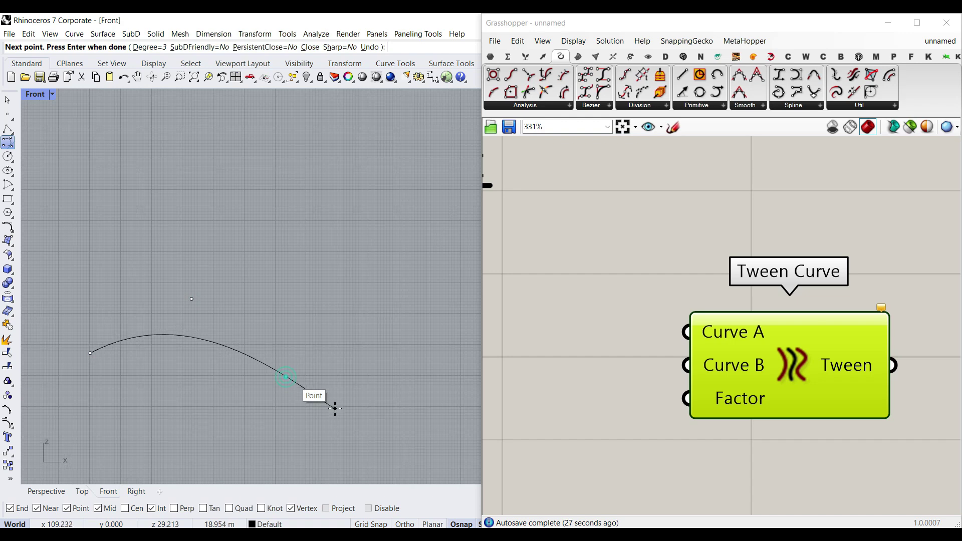
{"action": "left_click", "coordinate": [357, 389]}
{"action": "left_click", "coordinate": [435, 328]}
{"action": "key", "text": "Return"}
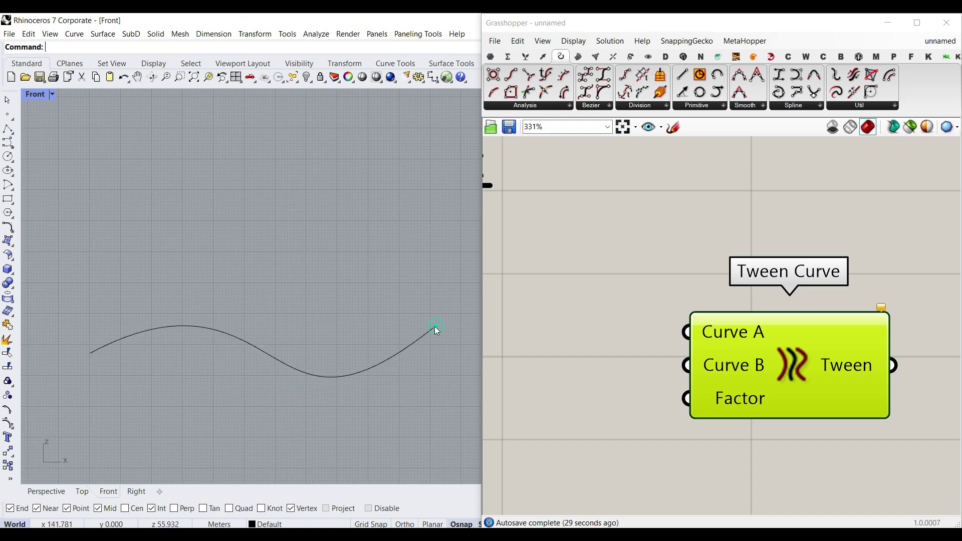
Step: Extract a Curve A parameter from Tween Curve, reference the drawn curve in it, and reposition the parameter
{"action": "right_click", "coordinate": [743, 332]}
{"action": "left_click", "coordinate": [766, 505]}
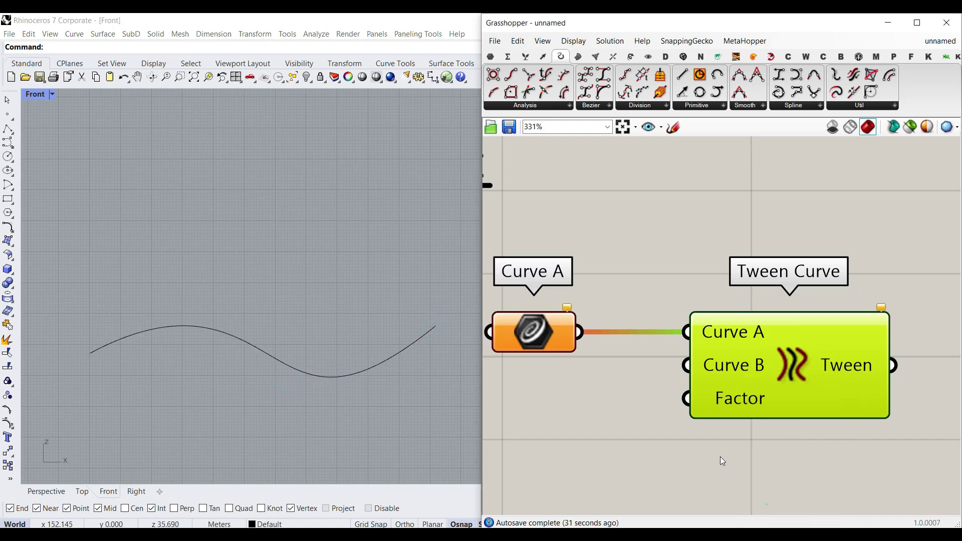
{"action": "right_click", "coordinate": [541, 337]}
{"action": "left_click", "coordinate": [566, 438]}
{"action": "left_click", "coordinate": [374, 364]}
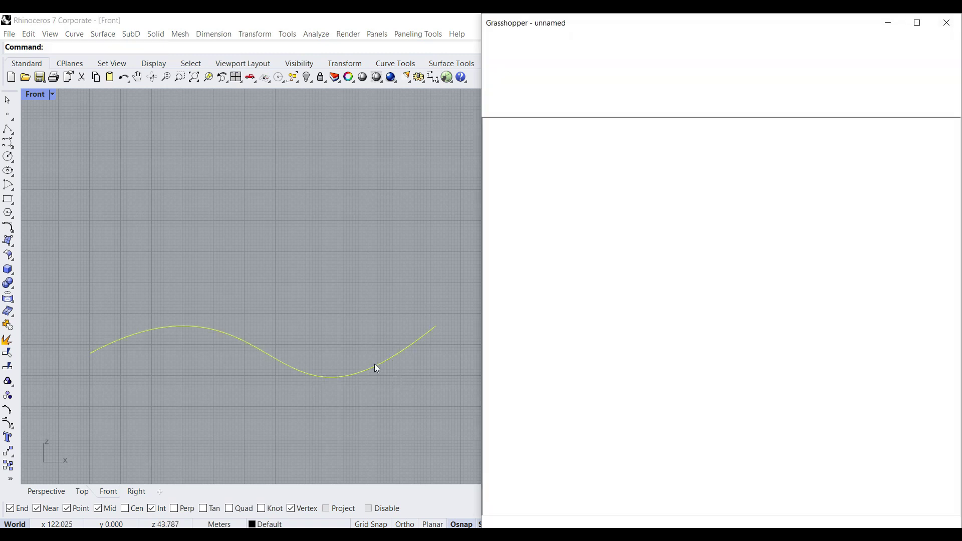
{"action": "left_click_drag", "start_coordinate": [572, 329], "coordinate": [604, 328]}
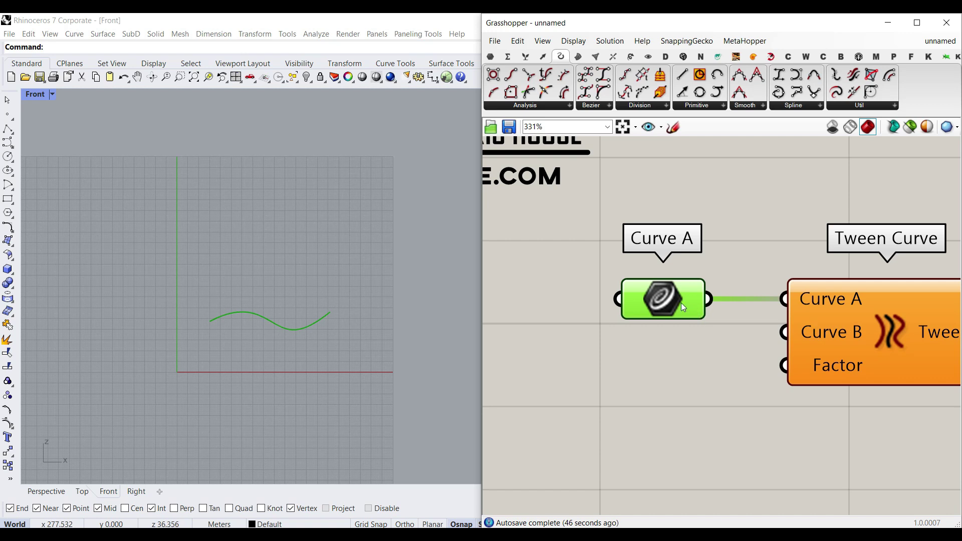
{"action": "left_click_drag", "start_coordinate": [681, 303], "coordinate": [651, 303]}
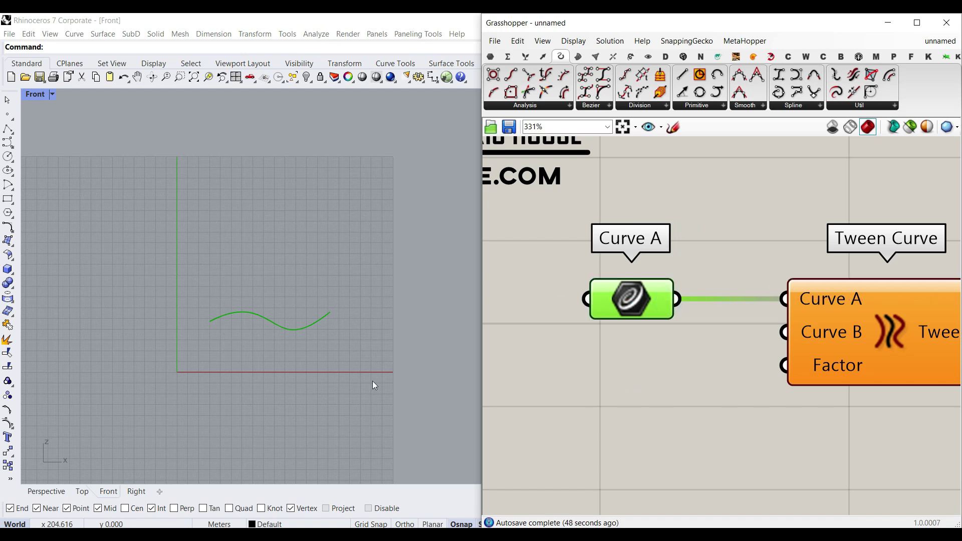
Step: Return to the Perspective view, move Tween Curve aside, and place the Transform Project component below Curve A
{"action": "left_click", "coordinate": [44, 491]}
{"action": "right_click_drag", "start_coordinate": [209, 345], "coordinate": [153, 297]}
{"action": "scroll", "coordinate": [170, 270], "scroll_direction": "up", "scroll_amount": 5}
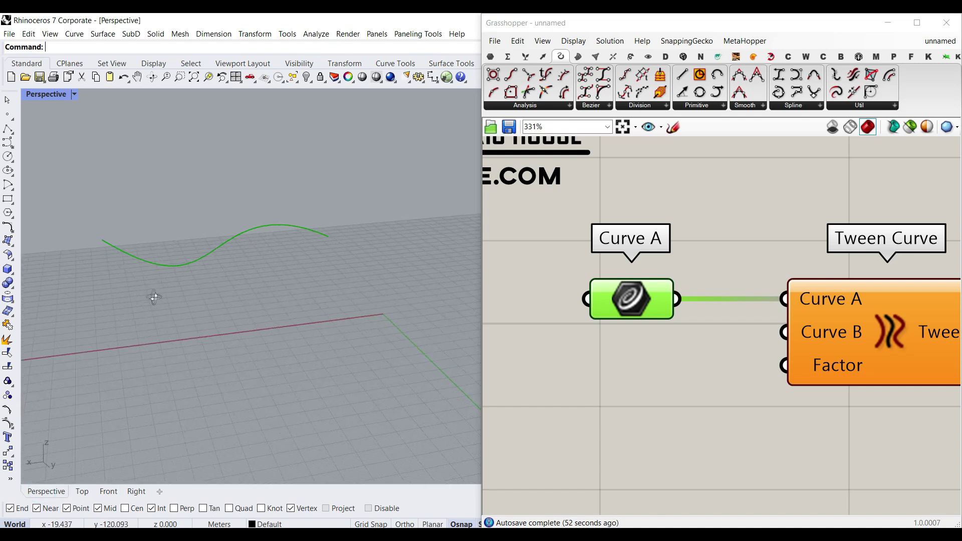
{"action": "right_click_drag", "start_coordinate": [828, 395], "coordinate": [747, 387]}
{"action": "left_click_drag", "start_coordinate": [779, 340], "coordinate": [872, 339]}
{"action": "left_click", "coordinate": [668, 394]}
{"action": "double_click", "coordinate": [668, 393]}
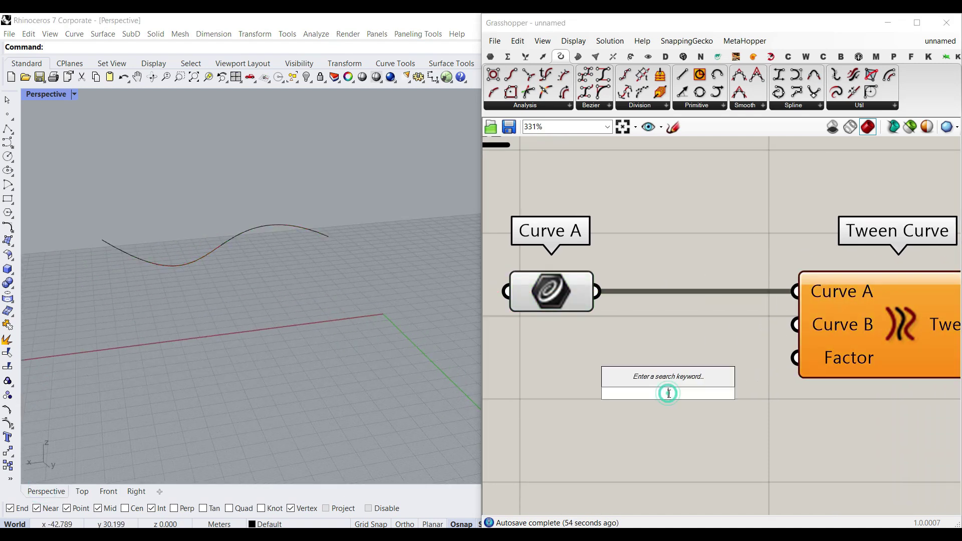
{"action": "type", "text": "proj"}
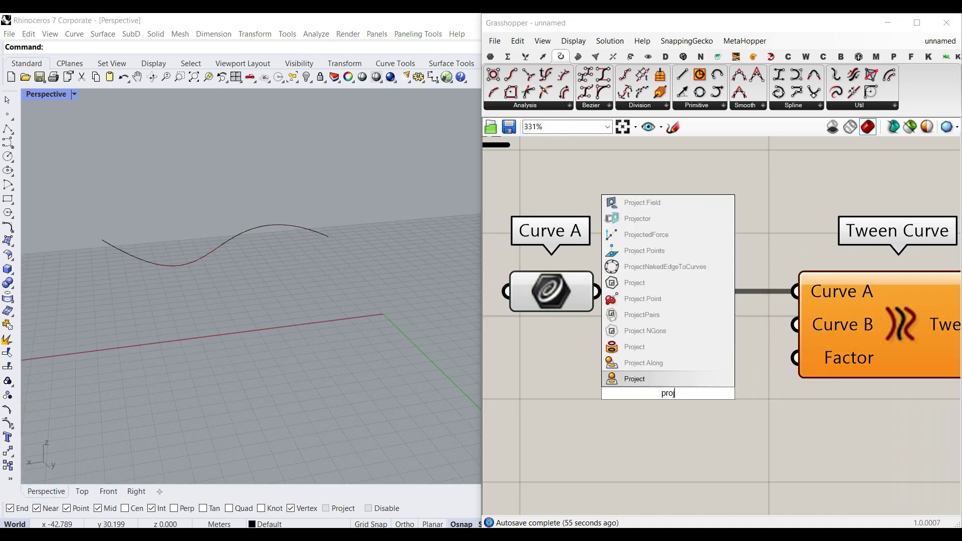
{"action": "left_click", "coordinate": [665, 379]}
{"action": "left_click_drag", "start_coordinate": [641, 377], "coordinate": [652, 399]}
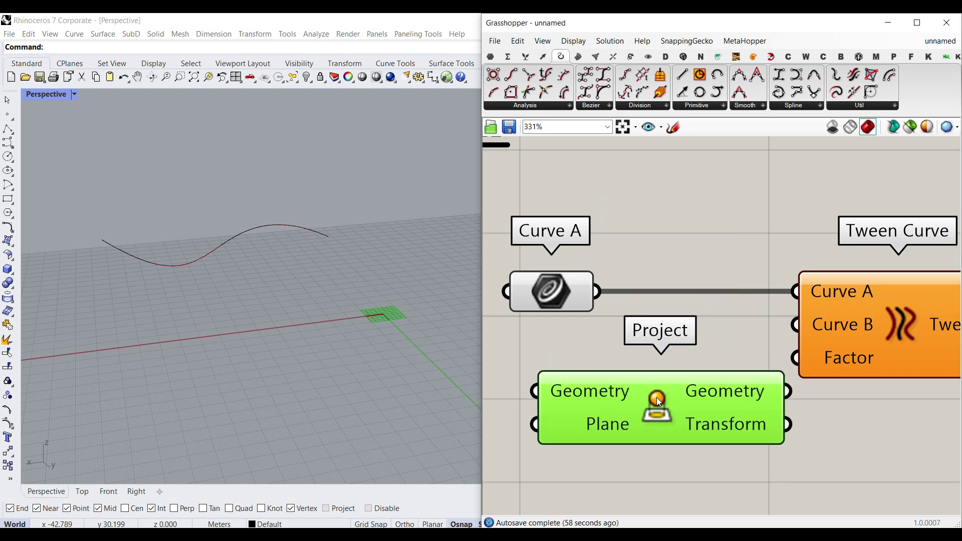
{"action": "left_click", "coordinate": [644, 55]}
{"action": "left_click", "coordinate": [631, 57]}
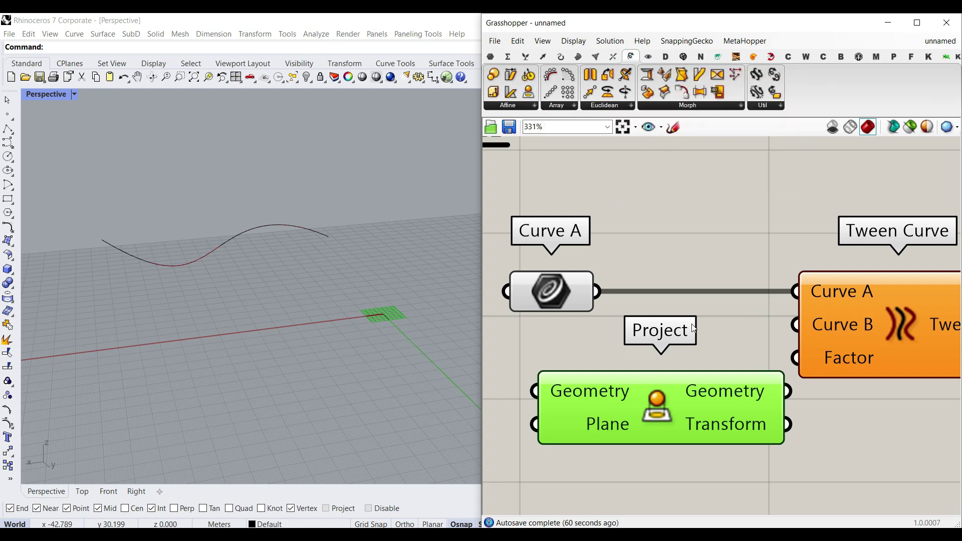
Step: Connect the Curve A parameter to the Geometry input of the Project component
{"action": "scroll", "coordinate": [687, 368], "scroll_direction": "down", "scroll_amount": 3}
{"action": "left_click_drag", "start_coordinate": [630, 314], "coordinate": [603, 391]}
{"action": "right_click_drag", "start_coordinate": [591, 411], "coordinate": [677, 407]}
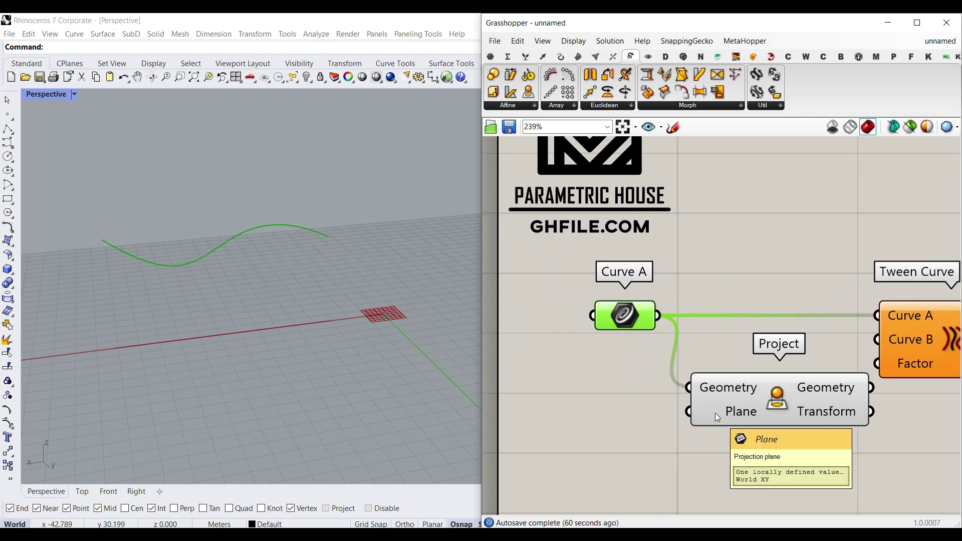
{"action": "left_click", "coordinate": [774, 401]}
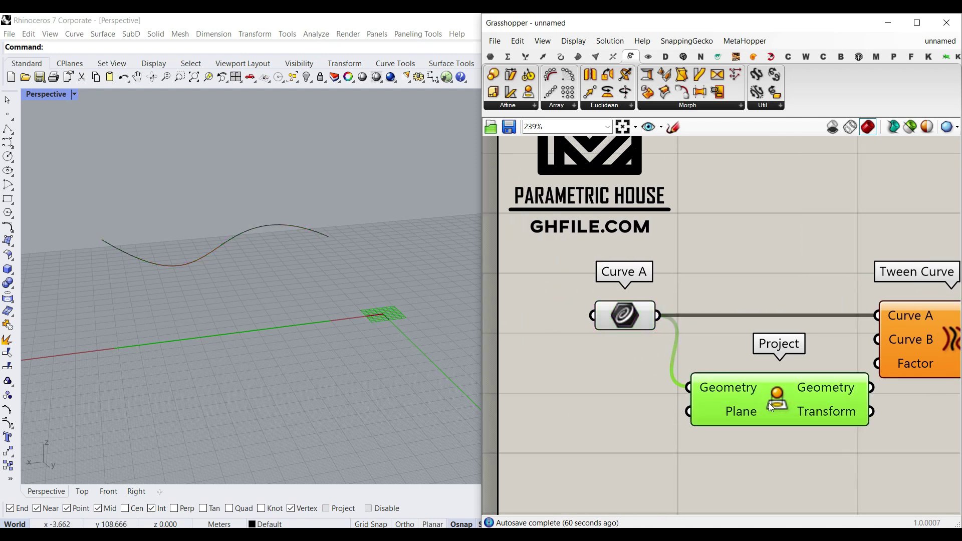
Step: Add a Point parameter feeding Project's Plane input and set it to a single point above the curve
{"action": "left_click", "coordinate": [490, 57]}
{"action": "left_click_drag", "start_coordinate": [494, 94], "coordinate": [600, 422]}
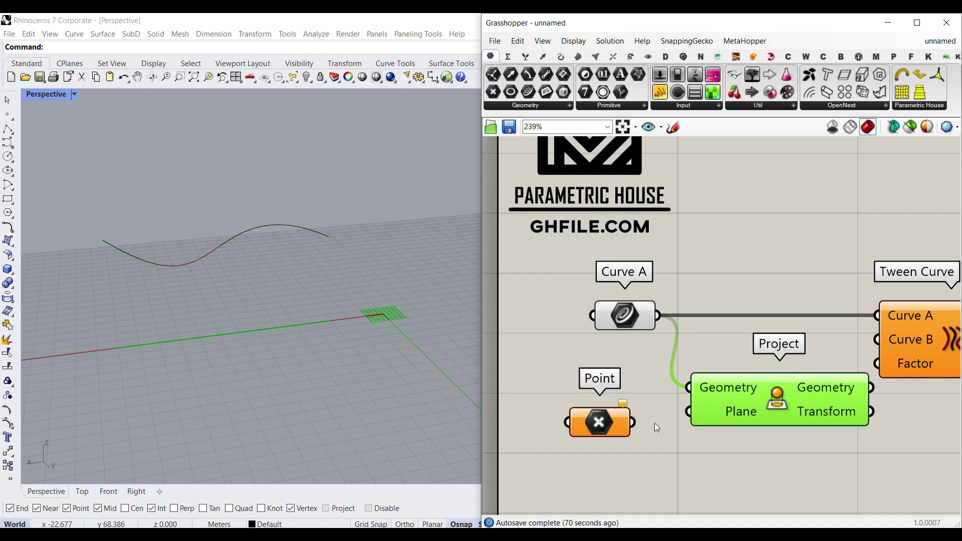
{"action": "right_click", "coordinate": [593, 408]}
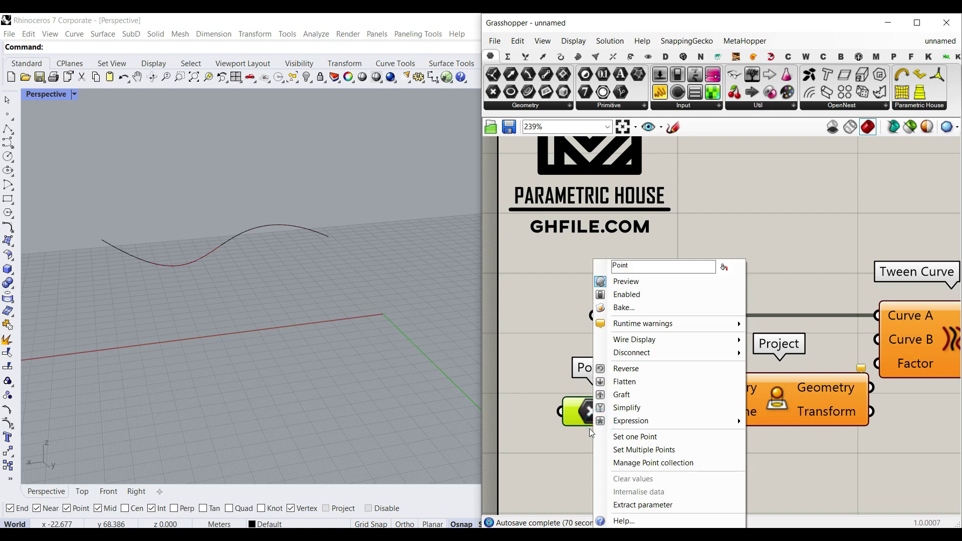
{"action": "left_click", "coordinate": [634, 436]}
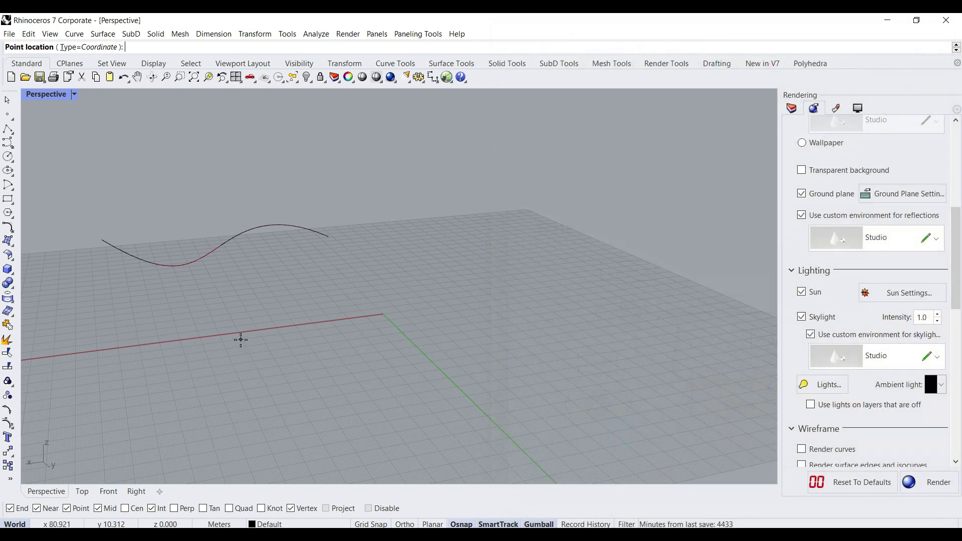
{"action": "left_click", "coordinate": [246, 194]}
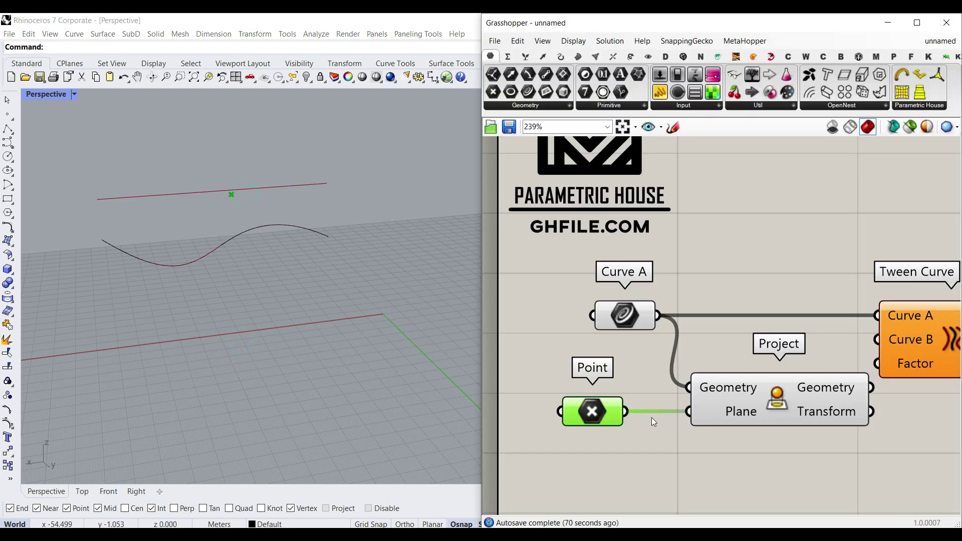
{"action": "right_click_drag", "start_coordinate": [244, 294], "coordinate": [154, 245]}
Step: Add an XY Plane component below the Point parameter
{"action": "double_click", "coordinate": [658, 458]}
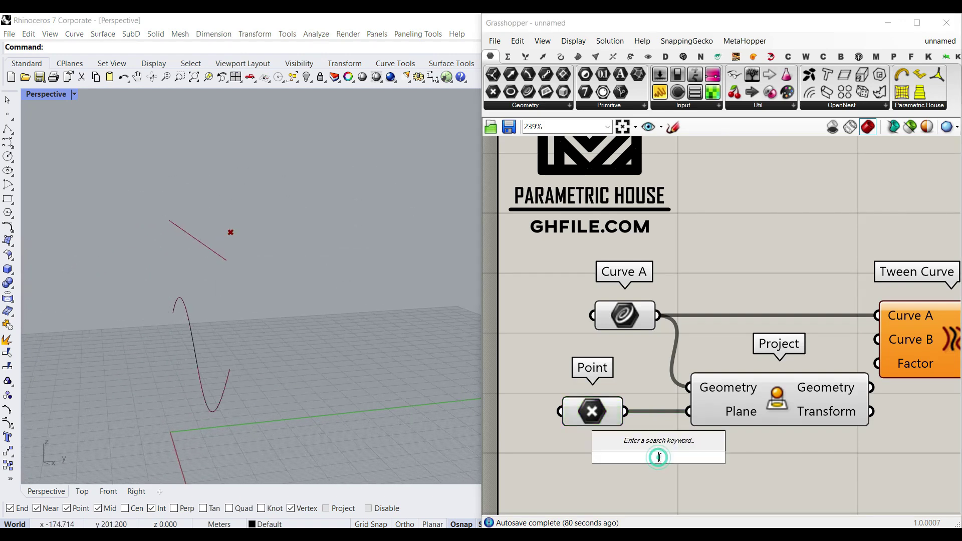
{"action": "type", "text": "xy"}
{"action": "left_click", "coordinate": [639, 439]}
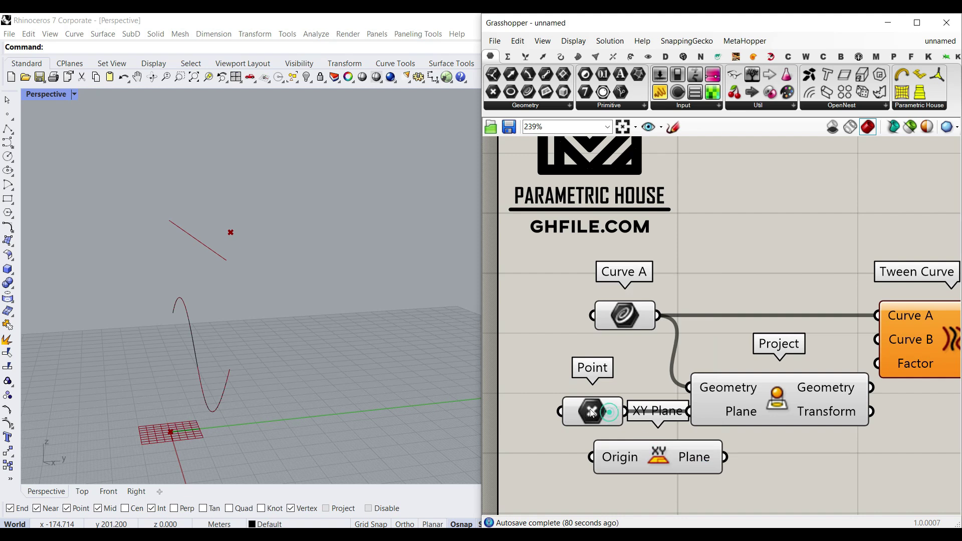
Step: Route the Point parameter through XY Plane's Origin input and connect its Plane output to Project's Plane input
{"action": "left_click_drag", "start_coordinate": [580, 412], "coordinate": [594, 457]}
{"action": "left_click", "coordinate": [650, 451]}
{"action": "left_click_drag", "start_coordinate": [722, 456], "coordinate": [691, 413]}
{"action": "right_click_drag", "start_coordinate": [368, 297], "coordinate": [195, 274]}
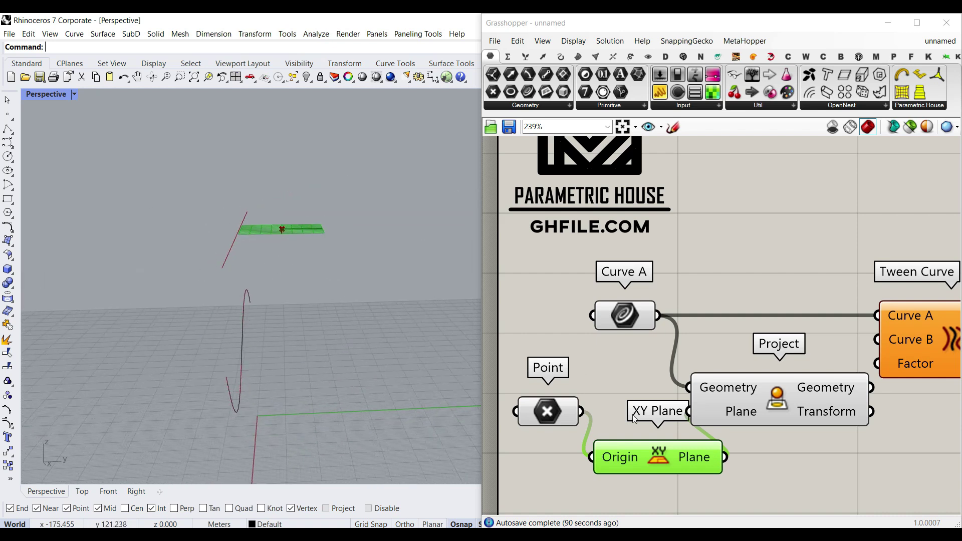
Step: Reconnect the Point parameter directly to Project's Plane input and delete the XY Plane component
{"action": "left_click_drag", "start_coordinate": [581, 412], "coordinate": [714, 407]}
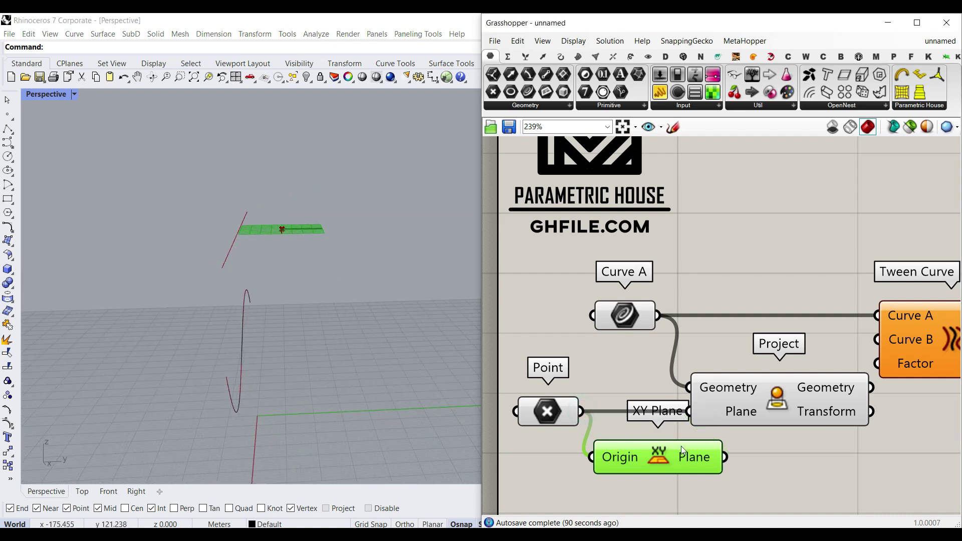
{"action": "key", "text": "Delete"}
Step: Connect Project's Geometry output to Tween Curve's Curve B input
{"action": "right_click_drag", "start_coordinate": [330, 324], "coordinate": [188, 329]}
{"action": "right_click_drag", "start_coordinate": [781, 356], "coordinate": [602, 356]}
{"action": "left_click_drag", "start_coordinate": [696, 389], "coordinate": [748, 341]}
{"action": "right_click_drag", "start_coordinate": [221, 326], "coordinate": [335, 307]}
{"action": "mouse_move", "coordinate": [816, 364]}
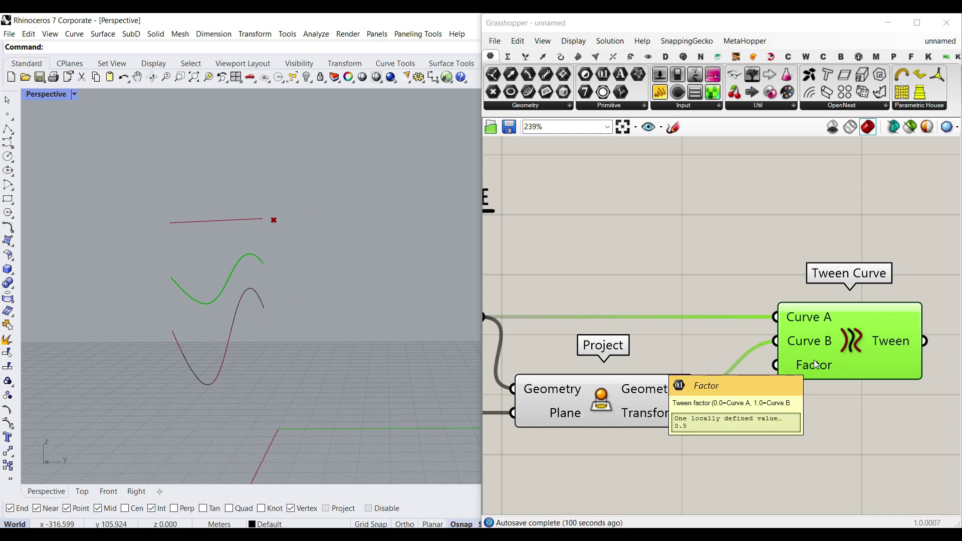
{"action": "left_click", "coordinate": [700, 458]}
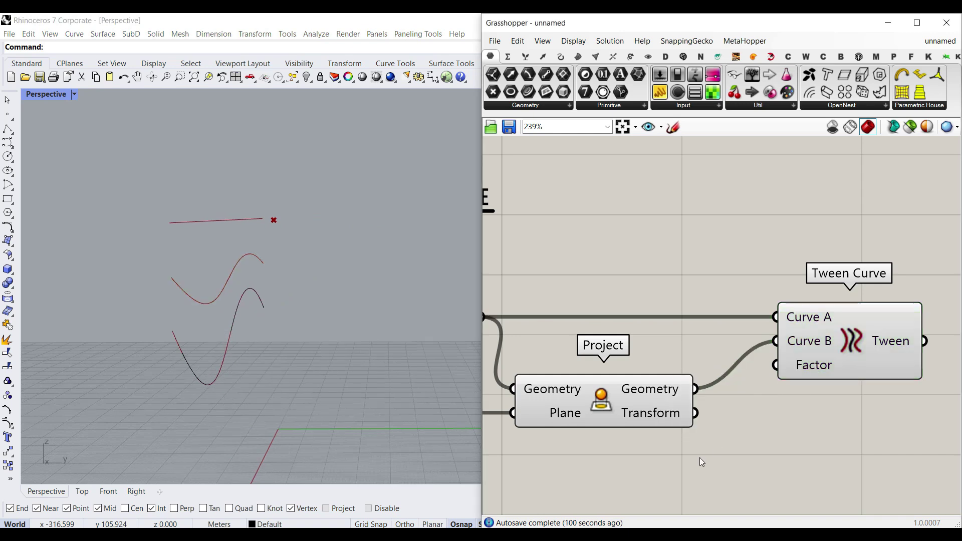
Step: Test Tween Curve's Factor input with a number slider created at 0.233 and lowered to 0.154, and delete the slider
{"action": "double_click", "coordinate": [699, 457]}
{"action": "type", "text": "0.23"}
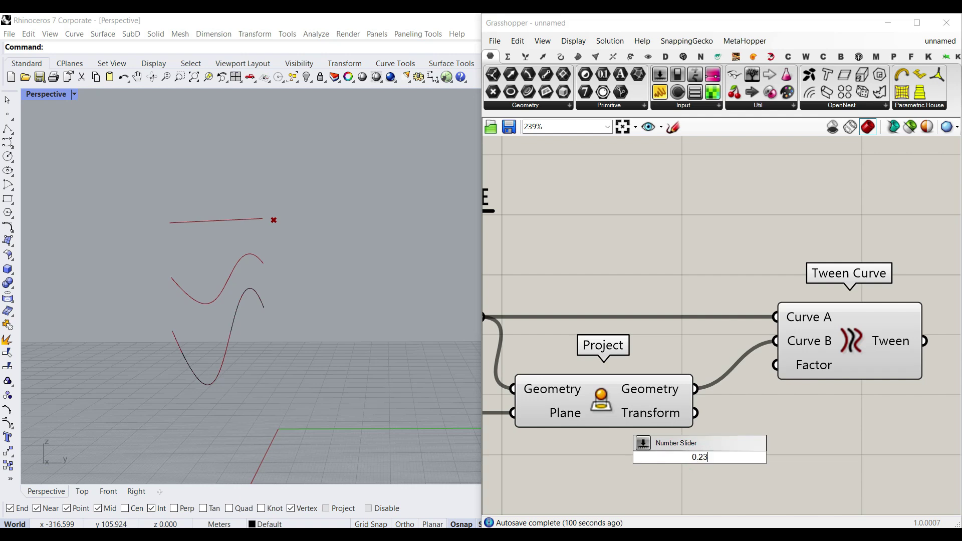
{"action": "type", "text": "3"}
{"action": "key", "text": "Return"}
{"action": "left_click_drag", "start_coordinate": [776, 365], "coordinate": [825, 457]}
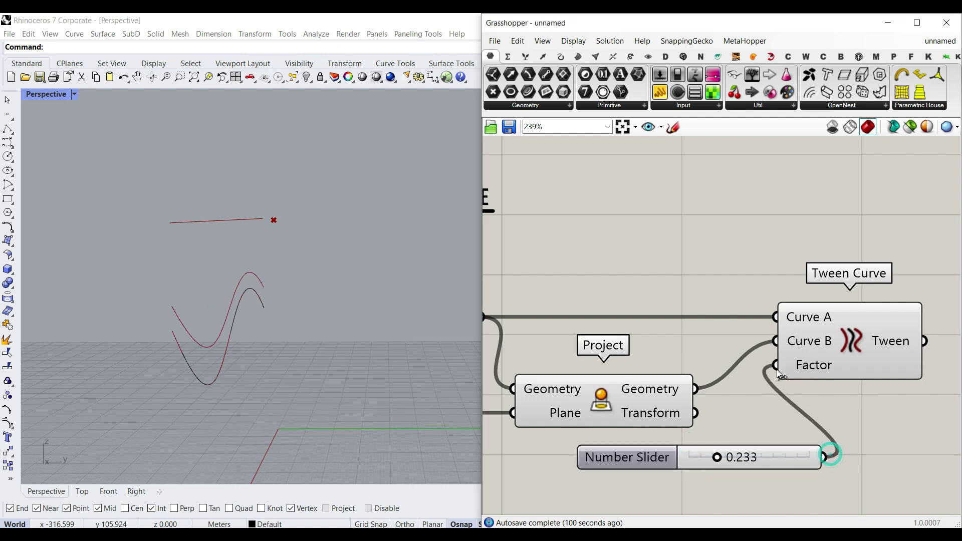
{"action": "left_click_drag", "start_coordinate": [717, 457], "coordinate": [689, 457]}
{"action": "left_click_drag", "start_coordinate": [807, 459], "coordinate": [708, 457]}
{"action": "left_click", "coordinate": [768, 455]}
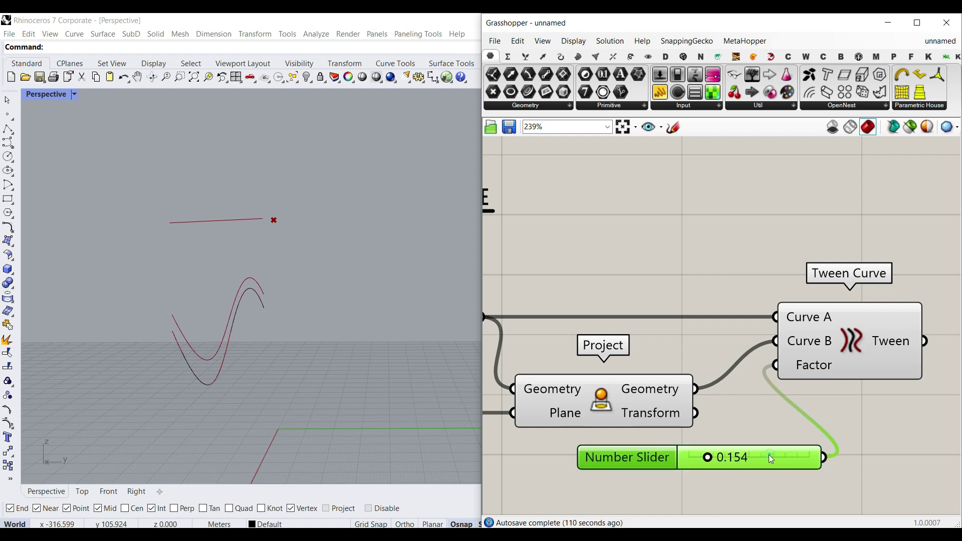
{"action": "key", "text": "Delete"}
Step: Add a Range component below Project and connect its Range output to Tween Curve's Factor input
{"action": "right_click_drag", "start_coordinate": [313, 331], "coordinate": [253, 289]}
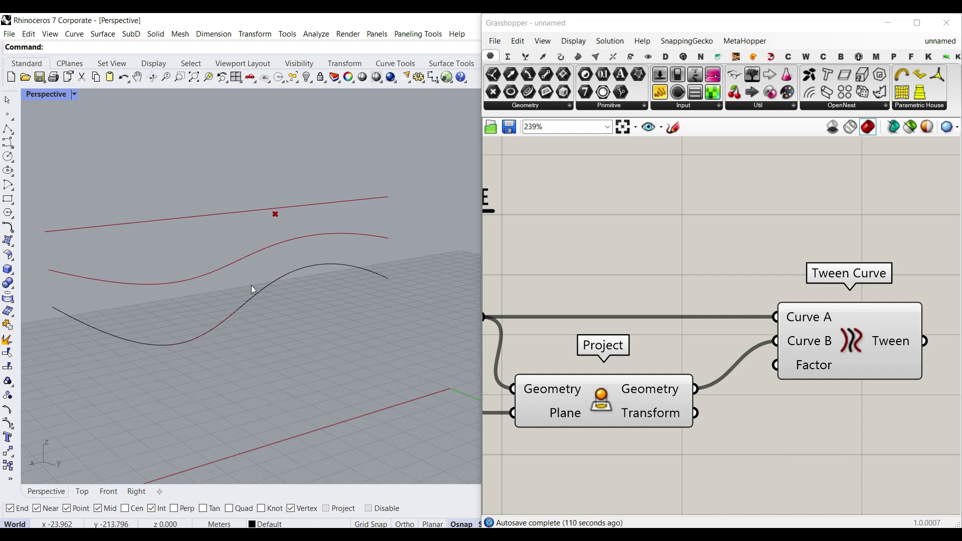
{"action": "double_click", "coordinate": [649, 477]}
{"action": "type", "text": "range"}
{"action": "left_click", "coordinate": [634, 461]}
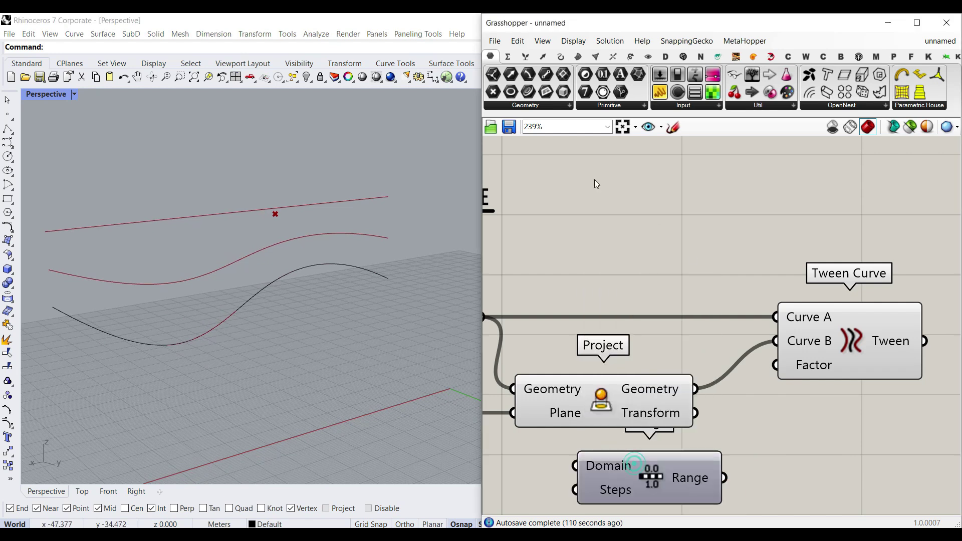
{"action": "left_click", "coordinate": [526, 57]}
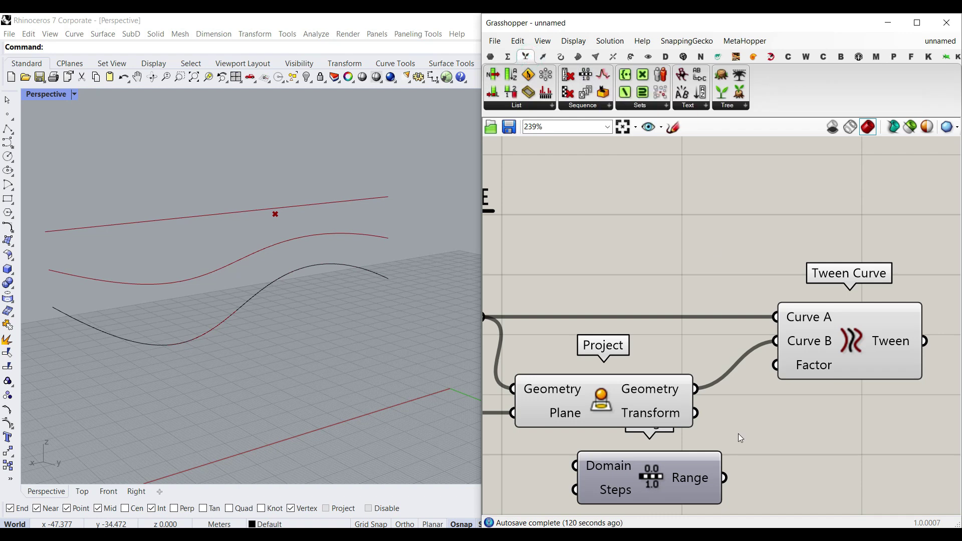
{"action": "right_click_drag", "start_coordinate": [733, 487], "coordinate": [760, 392]}
{"action": "left_click_drag", "start_coordinate": [750, 382], "coordinate": [801, 270]}
Step: Add an integer number slider starting at 3 and connect it to Range's Steps input
{"action": "right_click_drag", "start_coordinate": [654, 392], "coordinate": [746, 392]}
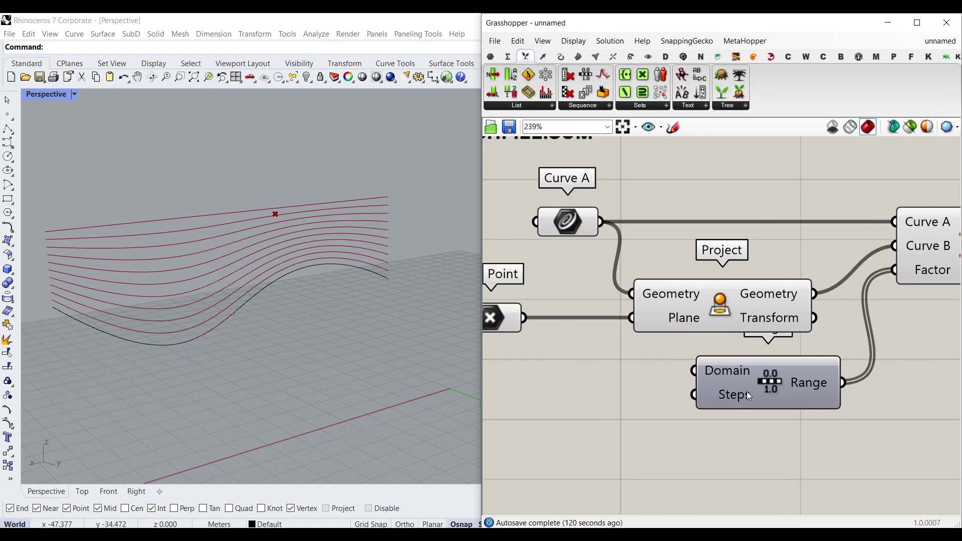
{"action": "right_click_drag", "start_coordinate": [607, 391], "coordinate": [668, 398]}
{"action": "mouse_move", "coordinate": [785, 377]}
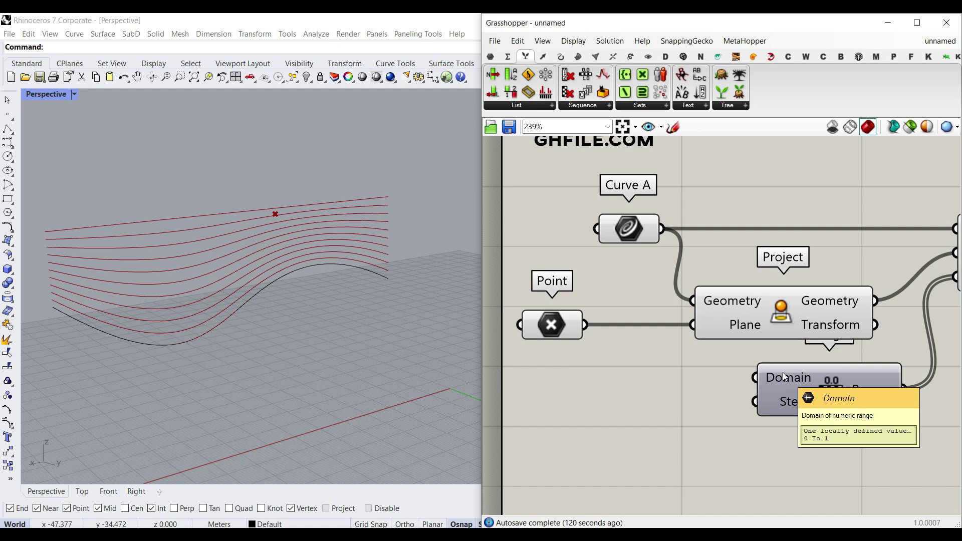
{"action": "double_click", "coordinate": [605, 415]}
{"action": "type", "text": "3..1"}
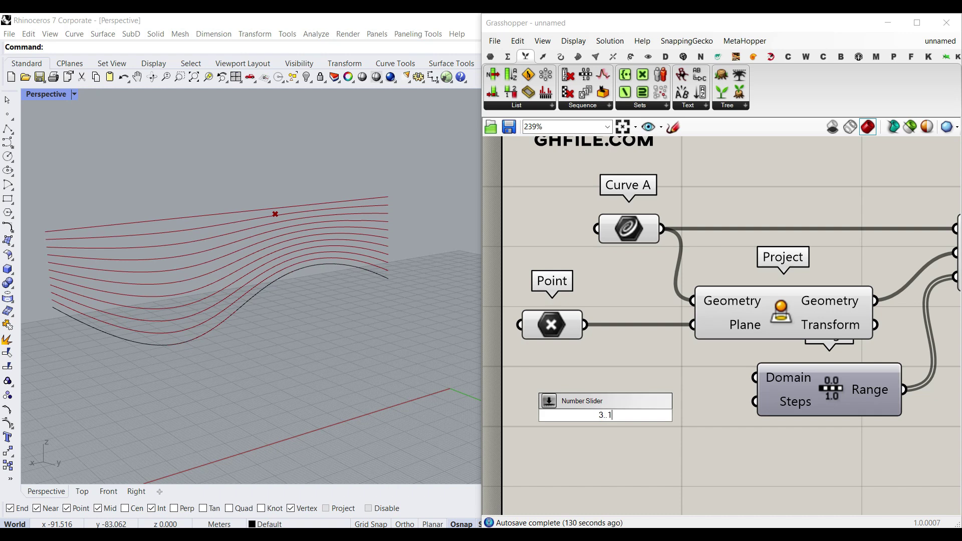
{"action": "key", "text": "Return"}
{"action": "left_click_drag", "start_coordinate": [730, 415], "coordinate": [755, 402]}
Step: Rename the Steps slider to Count and set it to 9
{"action": "right_click", "coordinate": [593, 413]}
{"action": "left_click_drag", "start_coordinate": [643, 392], "coordinate": [568, 388]}
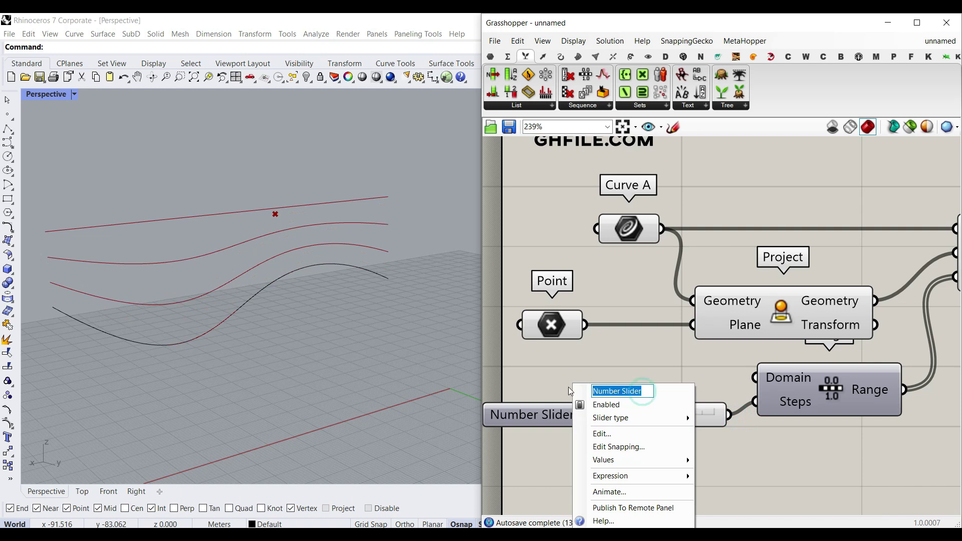
{"action": "type", "text": "Count"}
{"action": "key", "text": "Return"}
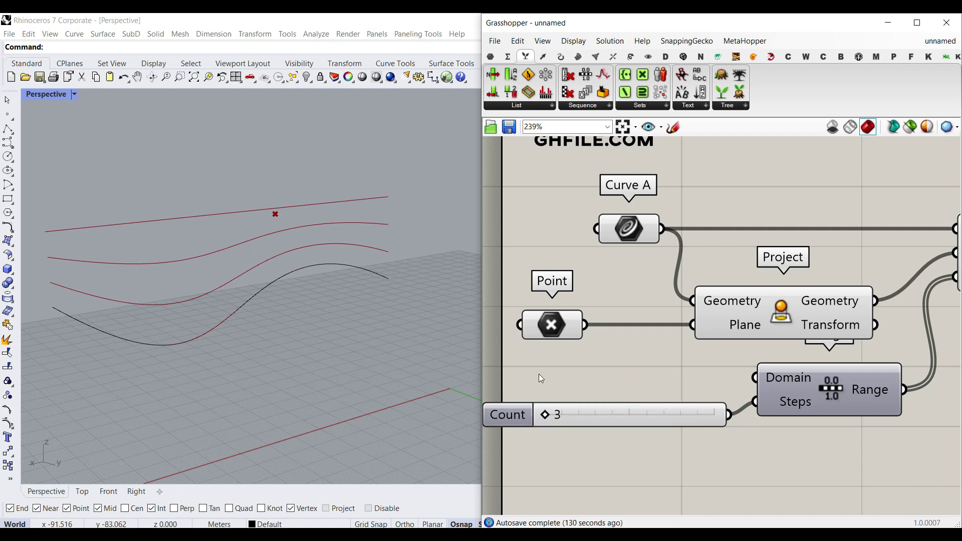
{"action": "left_click_drag", "start_coordinate": [544, 415], "coordinate": [635, 401]}
{"action": "left_click_drag", "start_coordinate": [575, 400], "coordinate": [649, 404]}
Step: Reshape the drawn base curve by raising one of its control points
{"action": "left_click", "coordinate": [259, 301]}
{"action": "right_click_drag", "start_coordinate": [308, 327], "coordinate": [203, 335]}
{"action": "left_click_drag", "start_coordinate": [220, 290], "coordinate": [224, 260]}
{"action": "left_click", "coordinate": [335, 344]}
{"action": "right_click_drag", "start_coordinate": [253, 305], "coordinate": [317, 281]}
Step: Move all the components away from the logo to free space before the Curve A parameter
{"action": "scroll", "coordinate": [654, 362], "scroll_direction": "down", "scroll_amount": 5}
{"action": "left_click_drag", "start_coordinate": [798, 397], "coordinate": [609, 329]}
{"action": "left_click", "coordinate": [765, 293]}
{"action": "scroll", "coordinate": [762, 293], "scroll_direction": "up", "scroll_amount": 4}
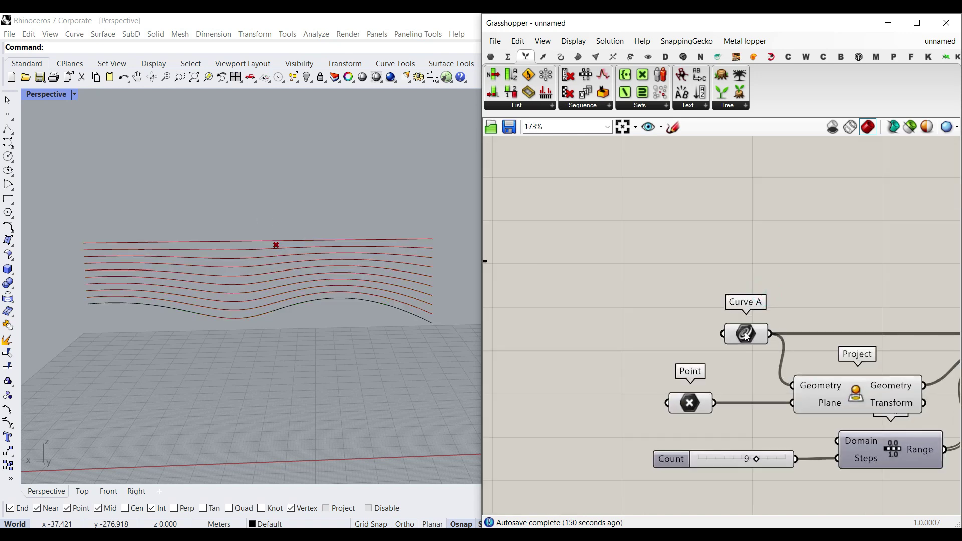
Step: Add an Interpolate component before Curve A and connect its Curve output to the Curve A parameter
{"action": "left_click", "coordinate": [562, 56]}
{"action": "left_click_drag", "start_coordinate": [784, 99], "coordinate": [628, 343]}
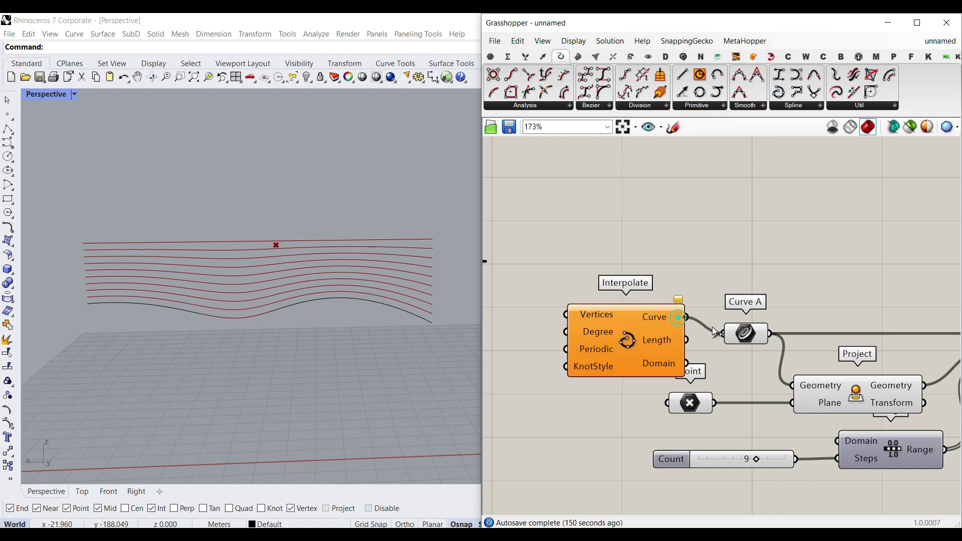
{"action": "left_click_drag", "start_coordinate": [714, 332], "coordinate": [722, 333]}
{"action": "left_click_drag", "start_coordinate": [637, 326], "coordinate": [621, 343]}
{"action": "left_click", "coordinate": [586, 287]}
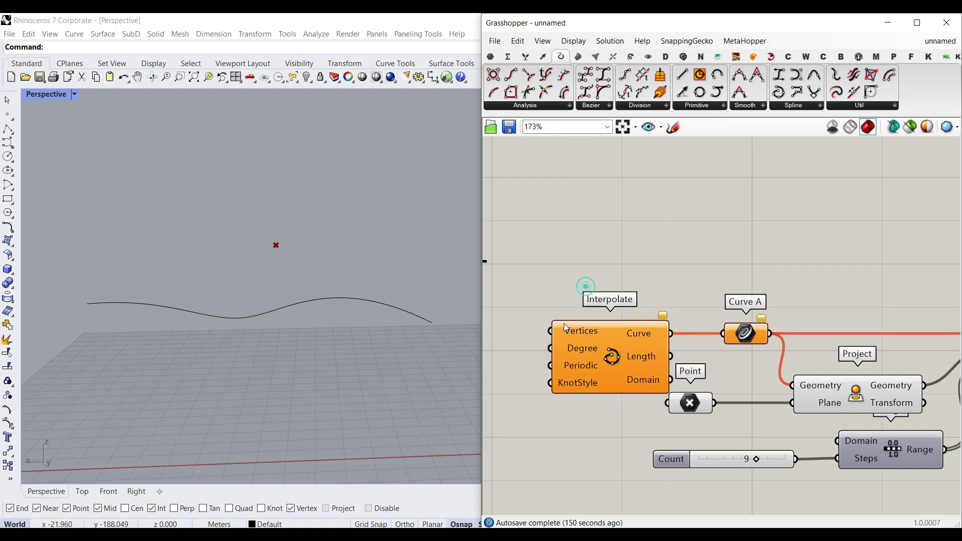
Step: Switch to the Front view and extract a Vertices parameter from Interpolate's Vertices input
{"action": "left_click", "coordinate": [103, 493]}
{"action": "scroll", "coordinate": [596, 360], "scroll_direction": "up", "scroll_amount": 3}
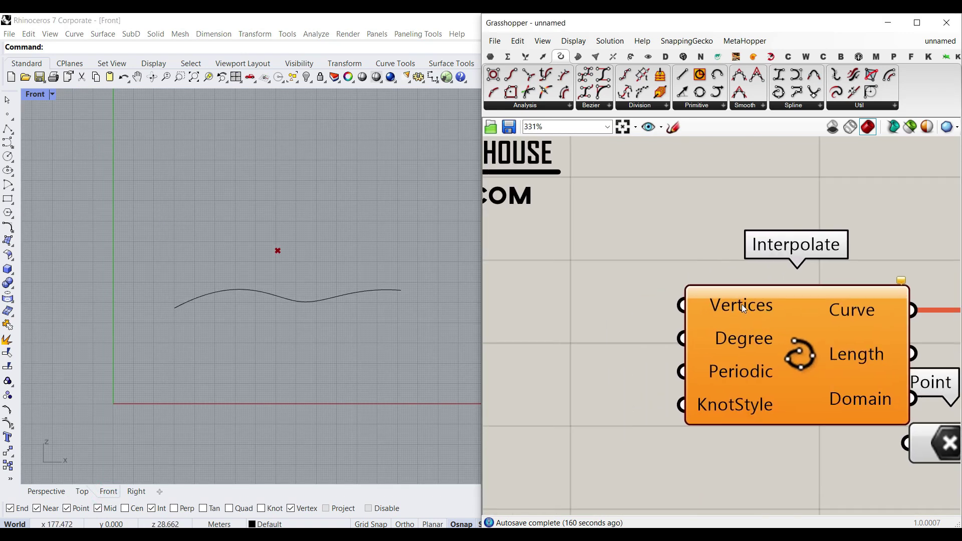
{"action": "right_click", "coordinate": [741, 306]}
{"action": "left_click", "coordinate": [762, 506]}
{"action": "scroll", "coordinate": [636, 381], "scroll_direction": "down", "scroll_amount": 1}
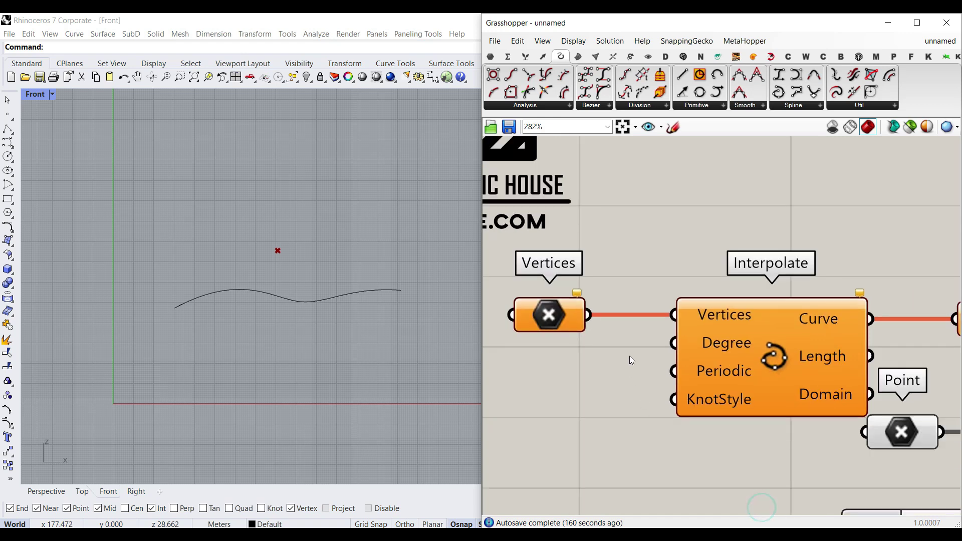
Step: Set the Vertices parameter to multiple points, picking six in a wave just below the drawn curve
{"action": "right_click", "coordinate": [601, 308]}
{"action": "left_click", "coordinate": [632, 450]}
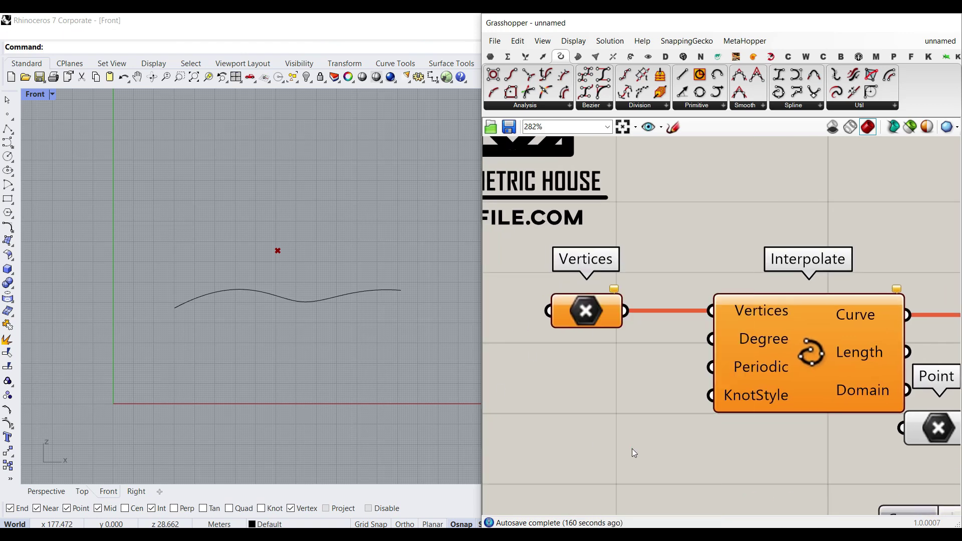
{"action": "left_click", "coordinate": [176, 325]}
{"action": "left_click", "coordinate": [241, 301]}
{"action": "left_click", "coordinate": [294, 328]}
{"action": "left_click", "coordinate": [339, 331]}
{"action": "left_click", "coordinate": [378, 298]}
{"action": "left_click", "coordinate": [405, 301]}
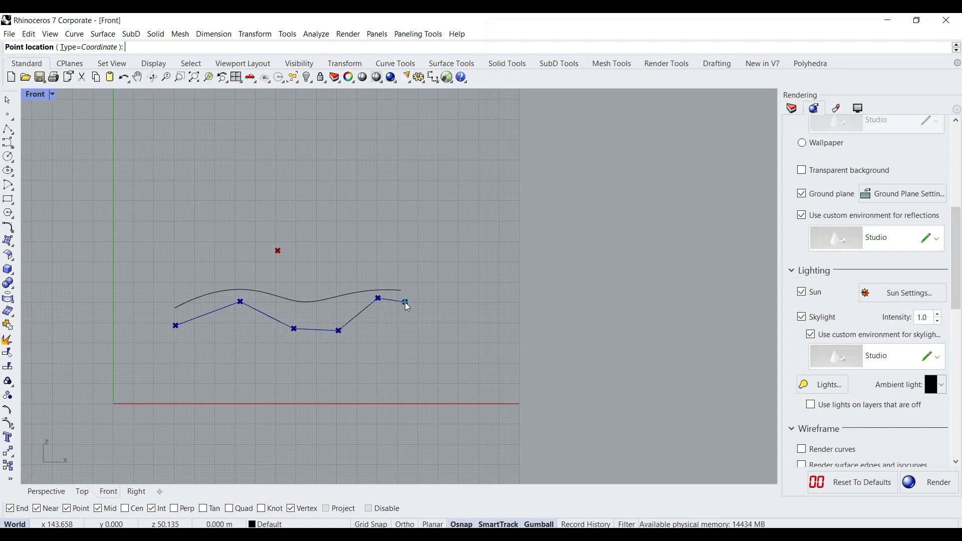
{"action": "key", "text": "Return"}
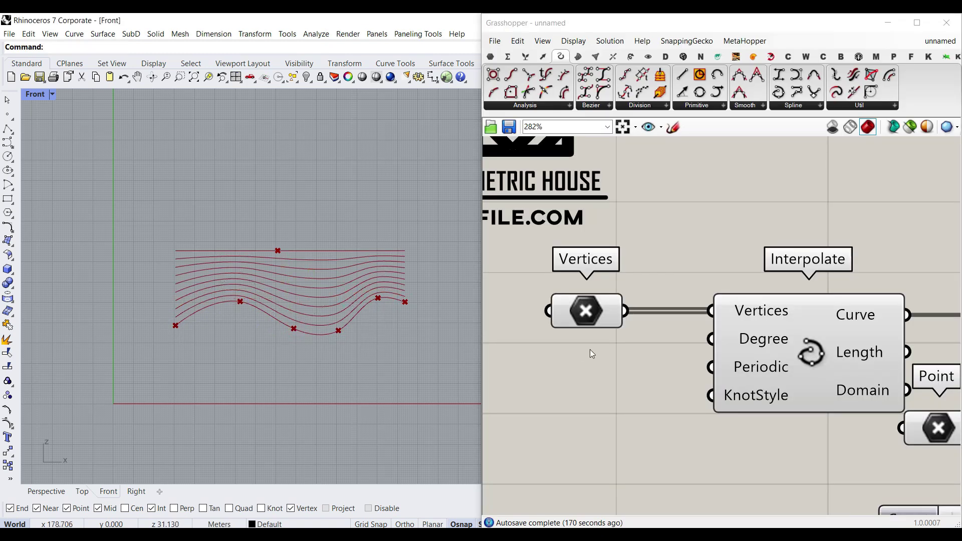
Step: Move the projection point vertically in the Front view to adjust the height of the projected curve
{"action": "right_click_drag", "start_coordinate": [841, 408], "coordinate": [720, 393]}
{"action": "left_click", "coordinate": [818, 413]}
{"action": "left_click_drag", "start_coordinate": [278, 239], "coordinate": [280, 260]}
{"action": "right_click_drag", "start_coordinate": [476, 316], "coordinate": [603, 314]}
Step: Reposition several Vertices points in the Front view to reshape the wave, and return to the Perspective view
{"action": "left_click", "coordinate": [598, 300]}
{"action": "scroll", "coordinate": [234, 289], "scroll_direction": "up", "scroll_amount": 4}
{"action": "left_click_drag", "start_coordinate": [243, 292], "coordinate": [257, 274]}
{"action": "mouse_move", "coordinate": [325, 349]}
{"action": "left_mouse_down"}
{"action": "mouse_move", "coordinate": [326, 300]}
{"action": "mouse_move", "coordinate": [325, 341]}
{"action": "left_mouse_up"}
{"action": "right_click_drag", "start_coordinate": [450, 279], "coordinate": [339, 300]}
{"action": "left_click_drag", "start_coordinate": [342, 303], "coordinate": [344, 280]}
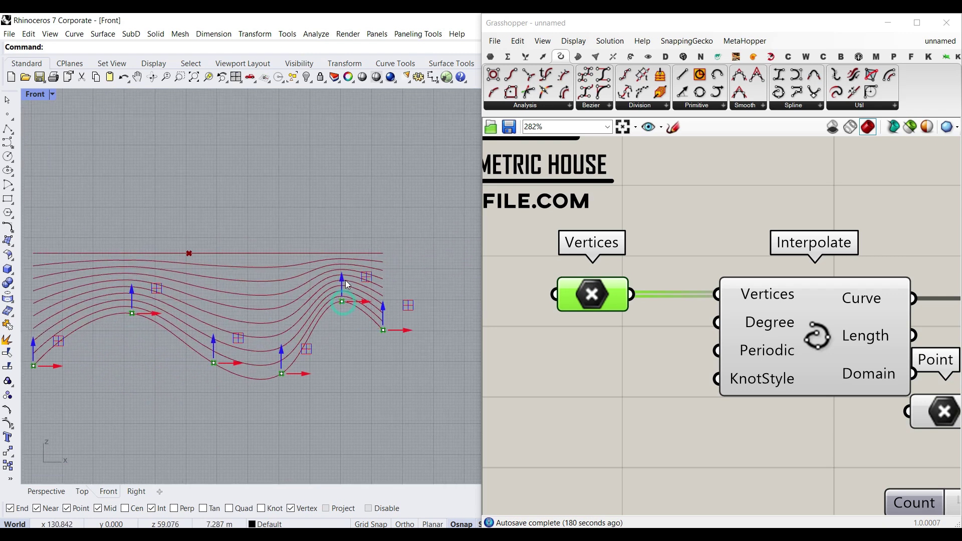
{"action": "left_click_drag", "start_coordinate": [386, 318], "coordinate": [386, 284]}
{"action": "right_click_drag", "start_coordinate": [34, 348], "coordinate": [118, 345]}
{"action": "left_click_drag", "start_coordinate": [118, 344], "coordinate": [131, 328]}
{"action": "left_click", "coordinate": [44, 491]}
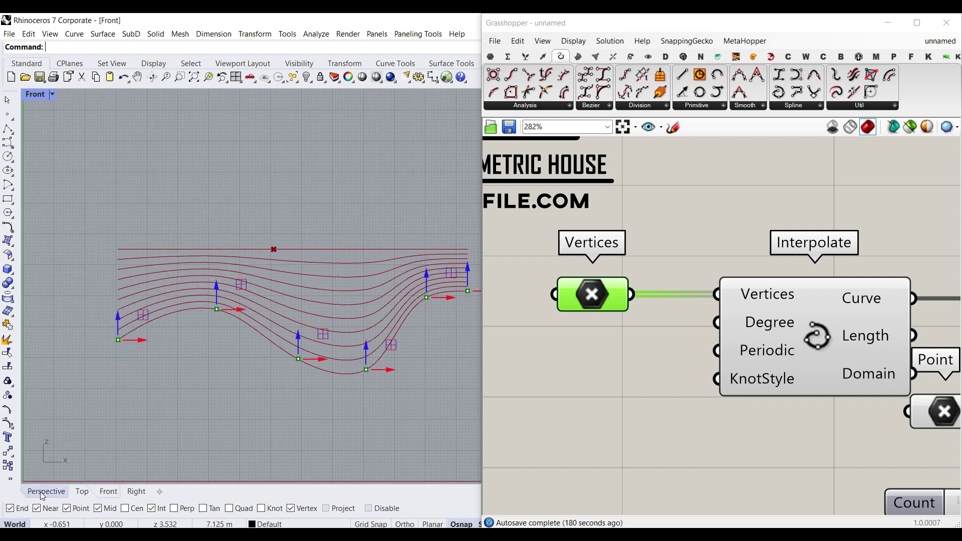
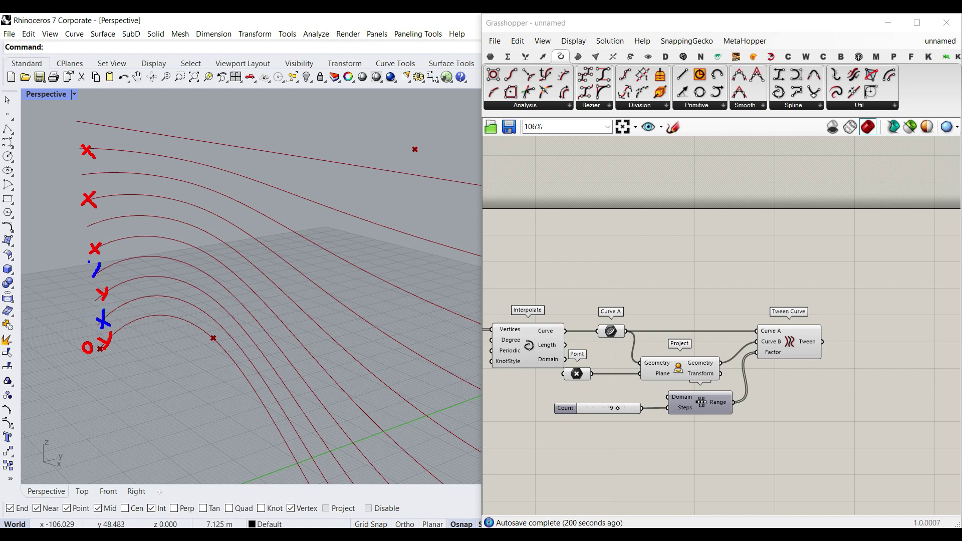
{"action": "left_click_drag", "start_coordinate": [102, 317], "coordinate": [66, 321]}
{"action": "left_click_drag", "start_coordinate": [99, 346], "coordinate": [74, 264]}
{"action": "key", "text": "Escape"}
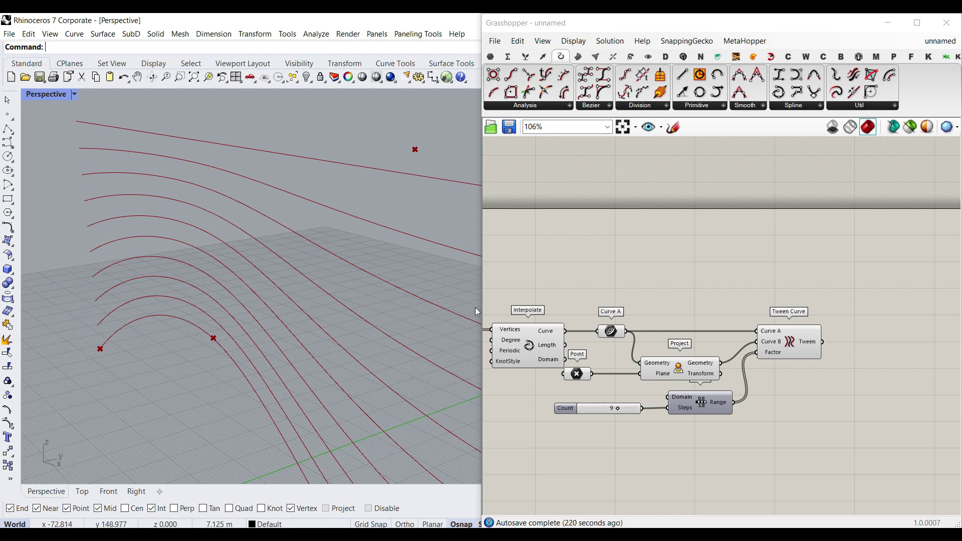
Step: Add a Dispatch component after Tween Curve
{"action": "right_click_drag", "start_coordinate": [852, 341], "coordinate": [698, 369]}
{"action": "scroll", "coordinate": [701, 371], "scroll_direction": "up", "scroll_amount": 7}
{"action": "right_click_drag", "start_coordinate": [637, 339], "coordinate": [833, 326]}
{"action": "double_click", "coordinate": [841, 324]}
{"action": "type", "text": "dis"}
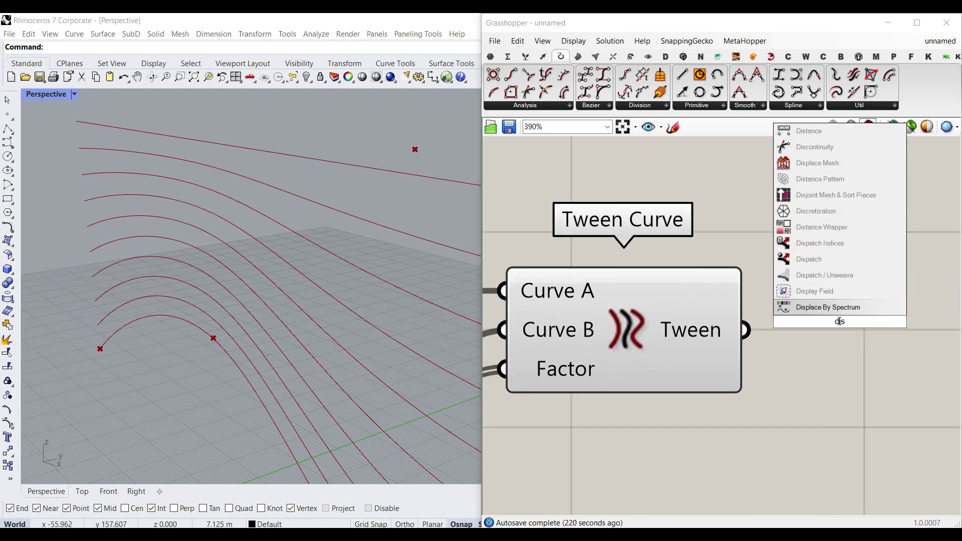
{"action": "left_click", "coordinate": [808, 259]}
{"action": "scroll", "coordinate": [547, 377], "scroll_direction": "down", "scroll_amount": 2}
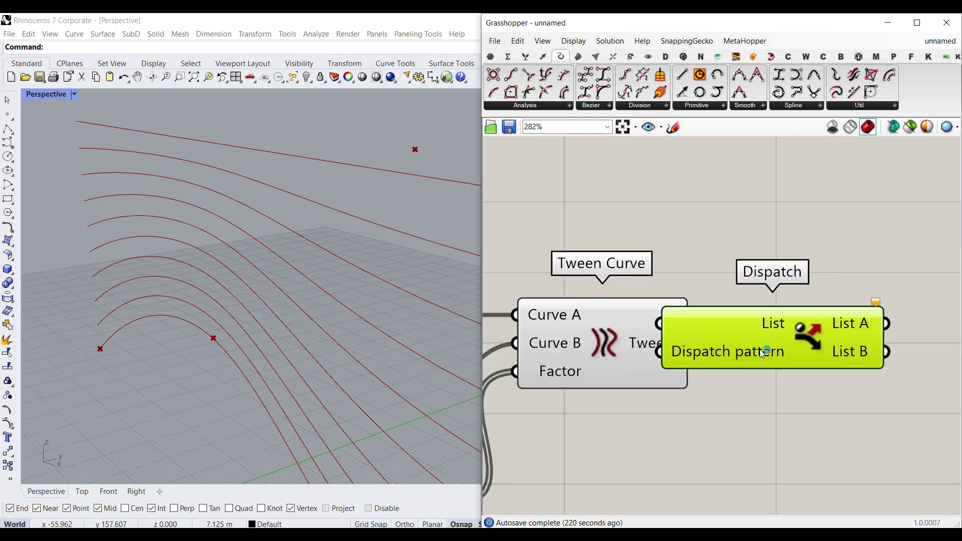
{"action": "left_click", "coordinate": [525, 56]}
{"action": "left_click", "coordinate": [516, 105]}
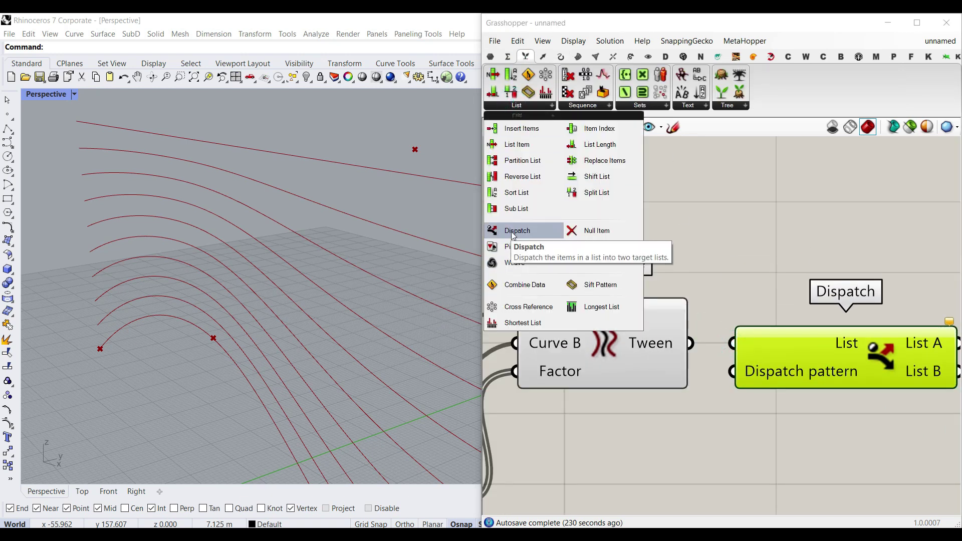
Step: Connect Tween Curve's Tween output to Dispatch's List input
{"action": "right_click_drag", "start_coordinate": [749, 378], "coordinate": [708, 349]}
{"action": "left_click_drag", "start_coordinate": [650, 316], "coordinate": [693, 316]}
{"action": "right_click_drag", "start_coordinate": [721, 324], "coordinate": [642, 316]}
{"action": "left_click_drag", "start_coordinate": [684, 337], "coordinate": [725, 328]}
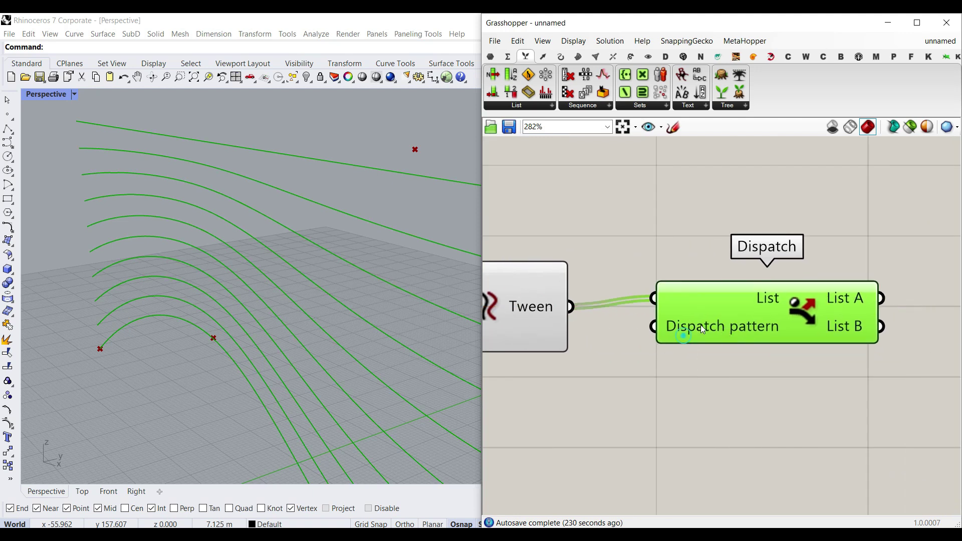
{"action": "mouse_move", "coordinate": [695, 326]}
Step: Add a Curve parameter after Dispatch and connect List A to it
{"action": "right_click_drag", "start_coordinate": [783, 342], "coordinate": [619, 374]}
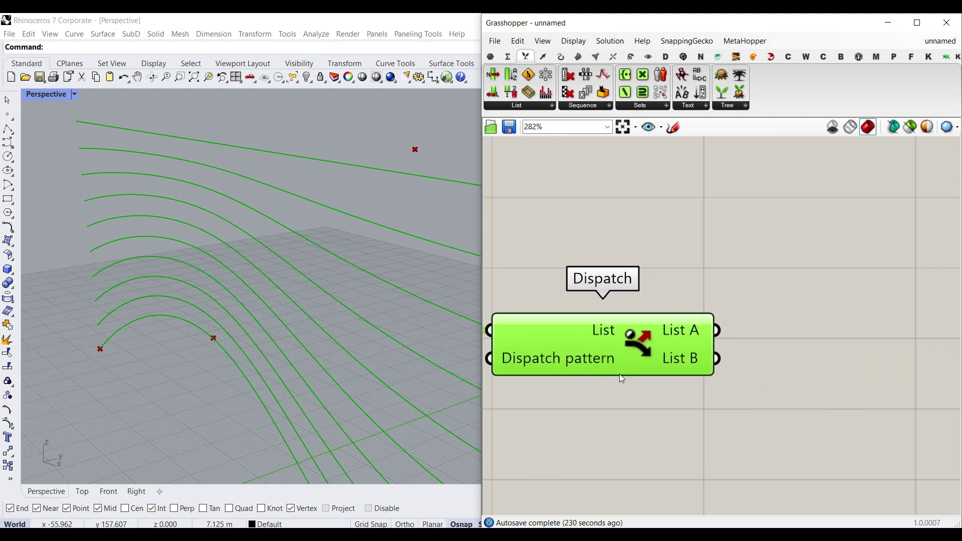
{"action": "left_click", "coordinate": [491, 56]}
{"action": "left_click", "coordinate": [528, 92]}
{"action": "left_click", "coordinate": [823, 319]}
{"action": "left_click_drag", "start_coordinate": [717, 330], "coordinate": [784, 318]}
Step: Duplicate the Curve parameter below the first one and connect Dispatch's List B to the copy
{"action": "left_click_drag", "start_coordinate": [816, 317], "coordinate": [808, 440]}
{"action": "left_click_drag", "start_coordinate": [704, 365], "coordinate": [762, 425]}
{"action": "scroll", "coordinate": [210, 342], "scroll_direction": "down", "scroll_amount": 3}
{"action": "right_click_drag", "start_coordinate": [210, 342], "coordinate": [164, 340]}
{"action": "scroll", "coordinate": [249, 318], "scroll_direction": "down", "scroll_amount": 4}
{"action": "right_click_drag", "start_coordinate": [799, 393], "coordinate": [653, 371]}
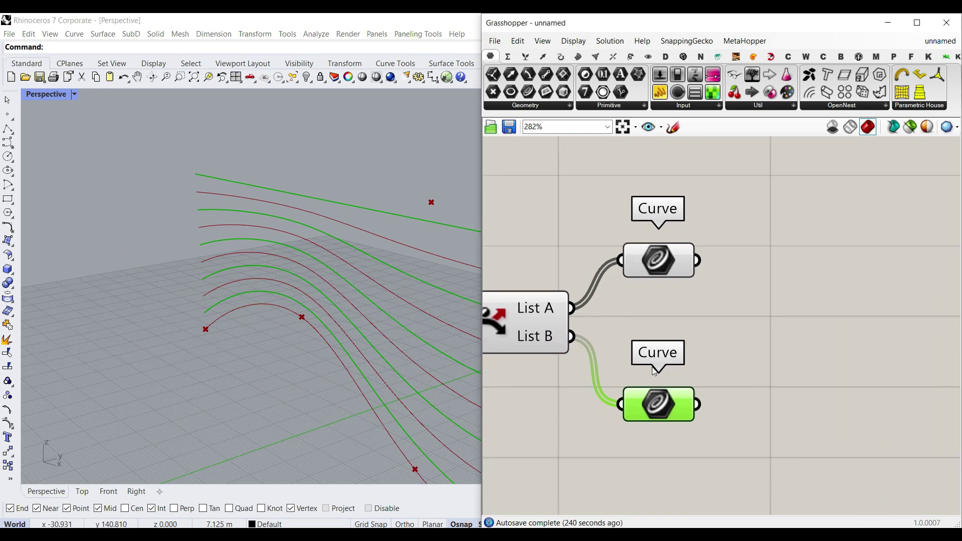
{"action": "left_click_drag", "start_coordinate": [662, 410], "coordinate": [662, 402]}
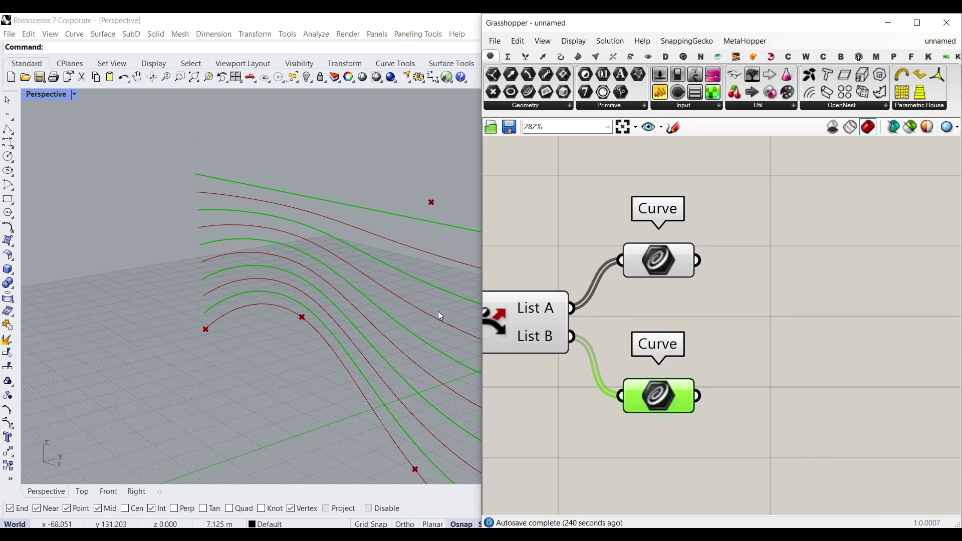
Step: Add a Move component after the lower Curve parameter and connect that curve to its Geometry input
{"action": "double_click", "coordinate": [777, 382]}
{"action": "type", "text": "move"}
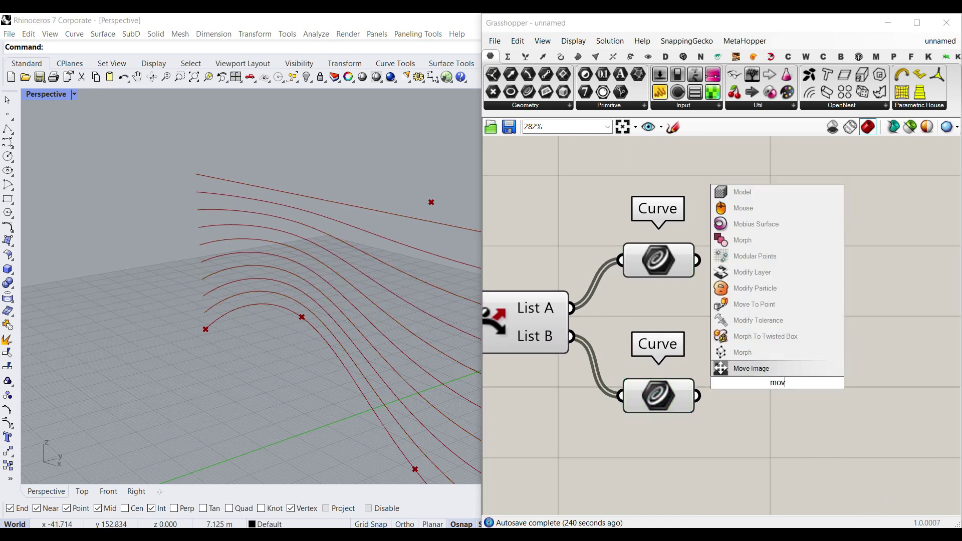
{"action": "left_click", "coordinate": [735, 372]}
{"action": "left_click_drag", "start_coordinate": [758, 383], "coordinate": [839, 410]}
{"action": "left_click_drag", "start_coordinate": [701, 396], "coordinate": [759, 398]}
Step: Add a Unit Y vector below the lower Curve parameter and connect it to Move's Motion input
{"action": "double_click", "coordinate": [657, 444]}
{"action": "type", "text": "y"}
{"action": "left_click", "coordinate": [630, 421]}
{"action": "left_click_drag", "start_coordinate": [630, 426], "coordinate": [579, 426]}
{"action": "left_click_drag", "start_coordinate": [702, 444], "coordinate": [752, 424]}
Step: Reverse the Move direction by giving its Motion input the expression -x
{"action": "right_click_drag", "start_coordinate": [398, 347], "coordinate": [302, 339]}
{"action": "right_click_drag", "start_coordinate": [603, 449], "coordinate": [701, 408]}
{"action": "right_click", "coordinate": [898, 384]}
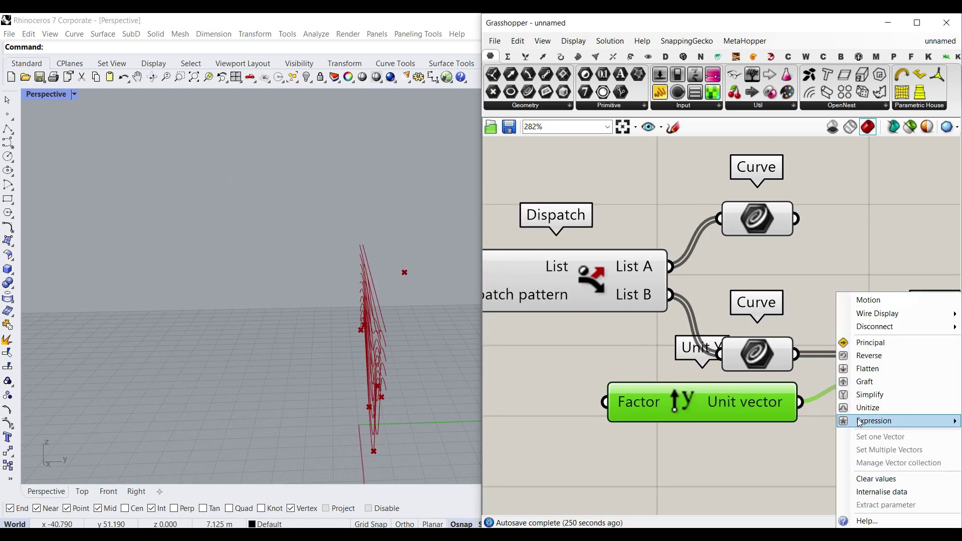
{"action": "mouse_move", "coordinate": [874, 421]}
{"action": "type", "text": "-x"}
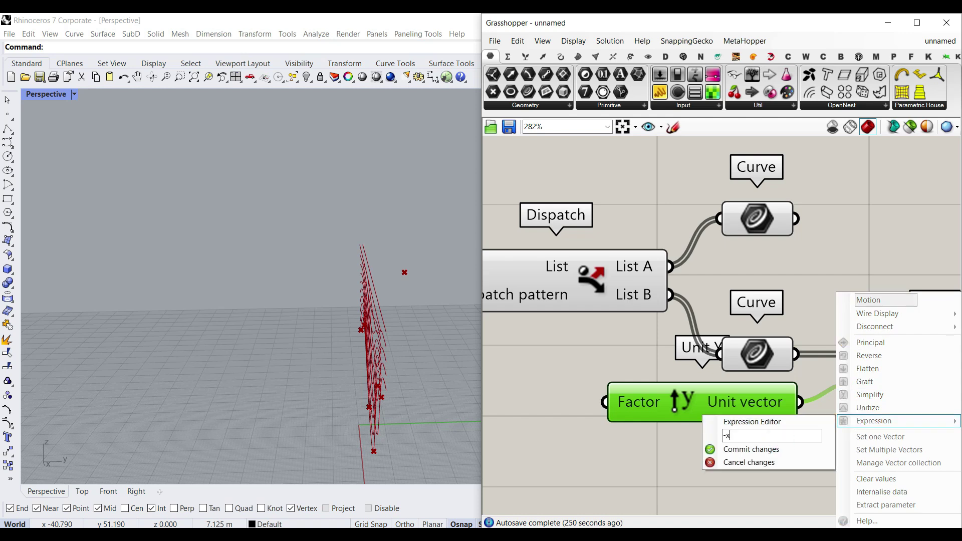
{"action": "left_click", "coordinate": [783, 449]}
Step: Turn off the preview of the Curve parameter that feeds Move
{"action": "right_click_drag", "start_coordinate": [420, 402], "coordinate": [360, 340]}
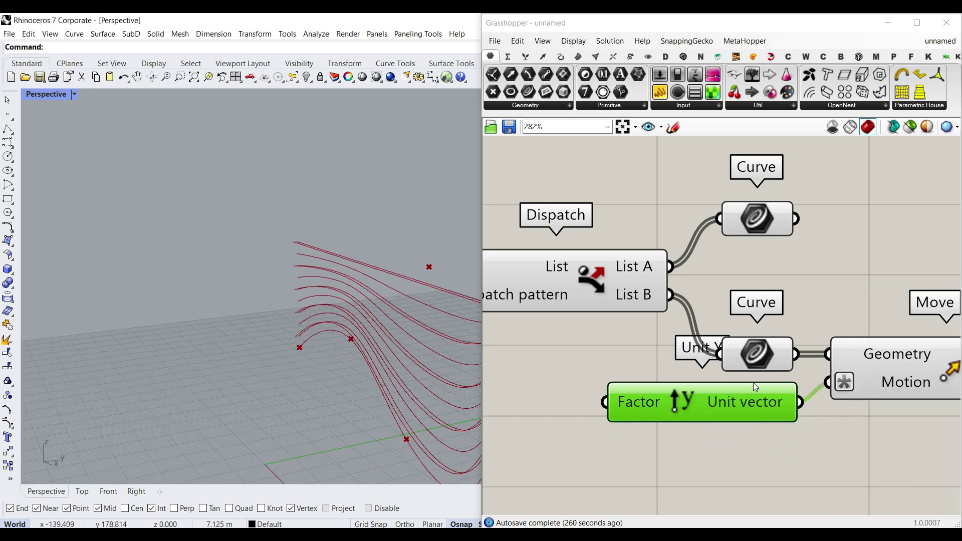
{"action": "right_click", "coordinate": [752, 357]}
{"action": "left_click", "coordinate": [788, 302]}
Step: Add a number slider with the value 2.222 and connect it to Unit Y's Factor input
{"action": "right_click_drag", "start_coordinate": [499, 406], "coordinate": [623, 404]}
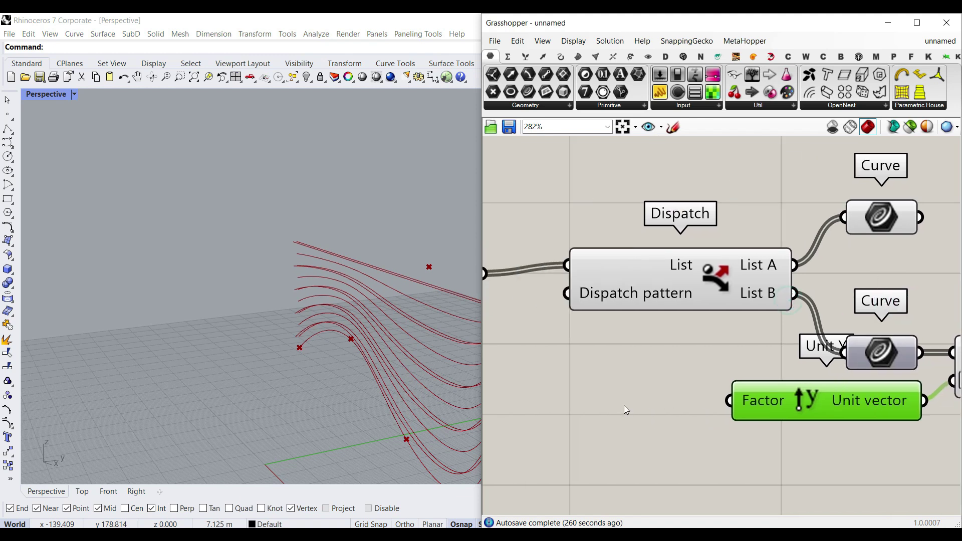
{"action": "double_click", "coordinate": [624, 405]}
{"action": "type", "text": "2.22"}
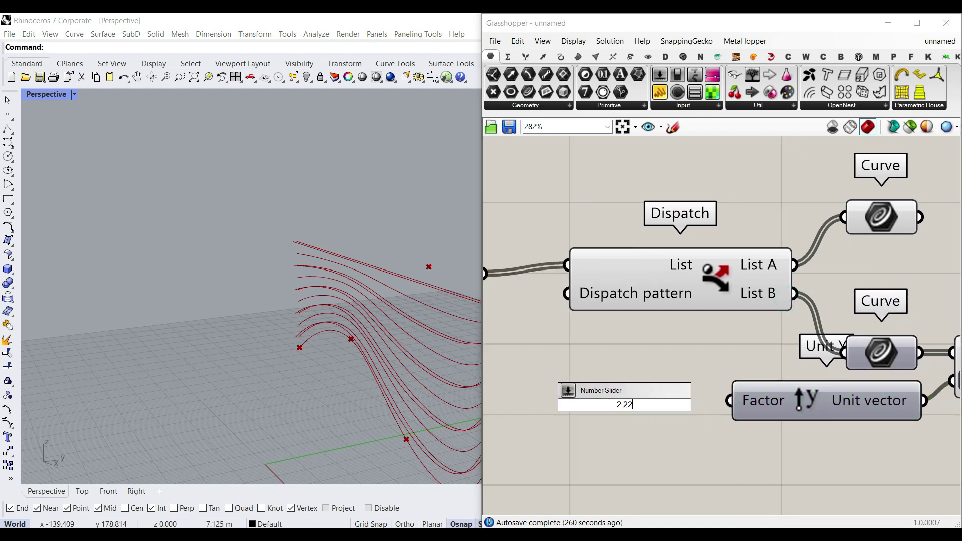
{"action": "type", "text": "2"}
{"action": "key", "text": "Return"}
{"action": "left_click_drag", "start_coordinate": [709, 398], "coordinate": [616, 410]}
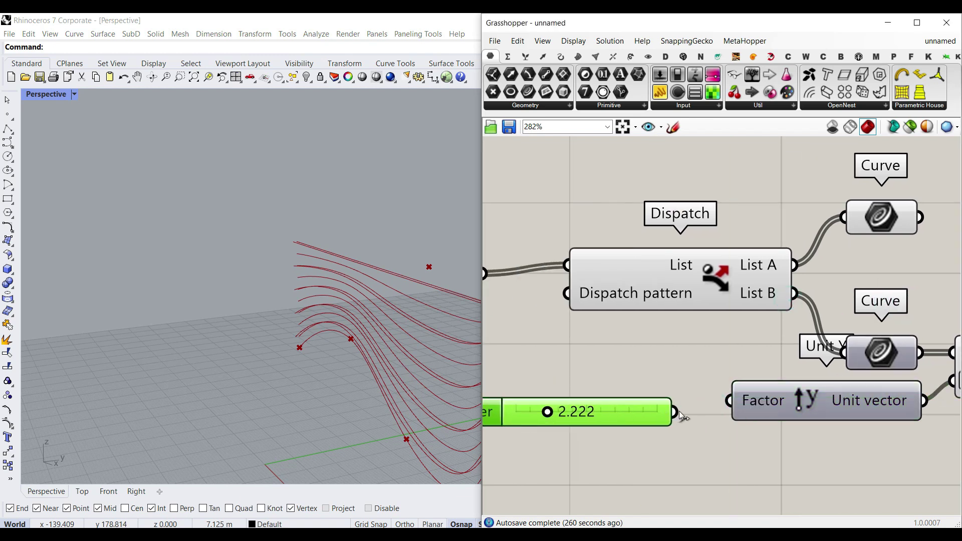
{"action": "left_click_drag", "start_coordinate": [675, 412], "coordinate": [729, 401]}
Step: Turn off the previews of the Dispatch and Tween Curve components
{"action": "right_click", "coordinate": [692, 263]}
{"action": "left_click", "coordinate": [720, 283]}
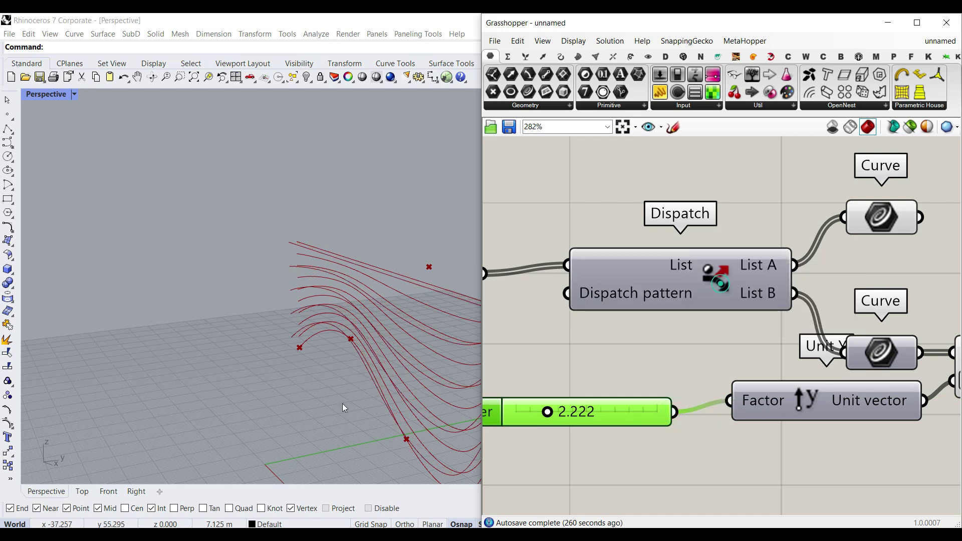
{"action": "scroll", "coordinate": [794, 351], "scroll_direction": "down", "scroll_amount": 5}
{"action": "right_click", "coordinate": [617, 311]}
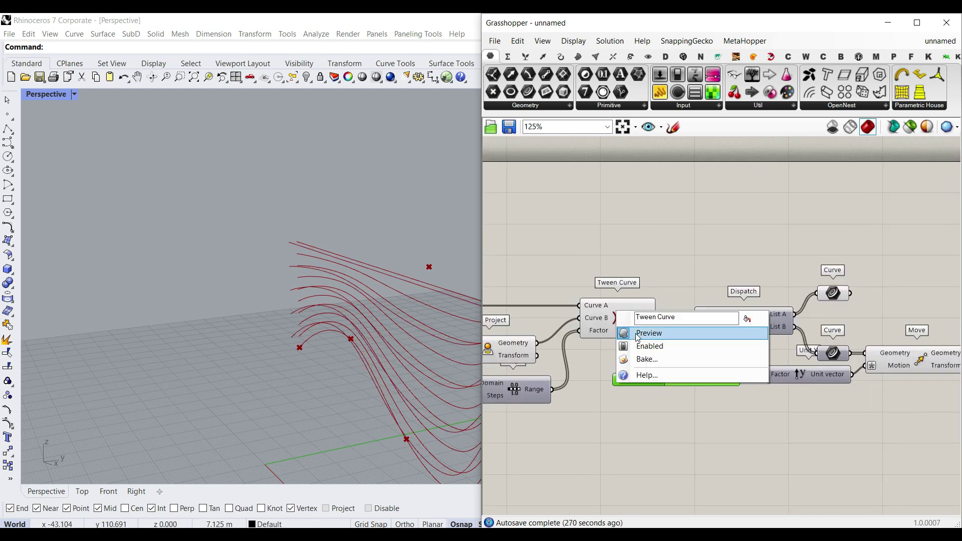
{"action": "left_click", "coordinate": [637, 333]}
Step: Set the Unit Y factor slider to 1.680
{"action": "left_click_drag", "start_coordinate": [684, 380], "coordinate": [662, 381]}
{"action": "right_click_drag", "start_coordinate": [430, 322], "coordinate": [466, 332]}
{"action": "left_click_drag", "start_coordinate": [672, 378], "coordinate": [682, 379]}
{"action": "right_click_drag", "start_coordinate": [421, 336], "coordinate": [453, 329]}
Step: Turn off the preview of the Project component
{"action": "right_click_drag", "start_coordinate": [525, 347], "coordinate": [629, 342]}
{"action": "right_click", "coordinate": [594, 340]}
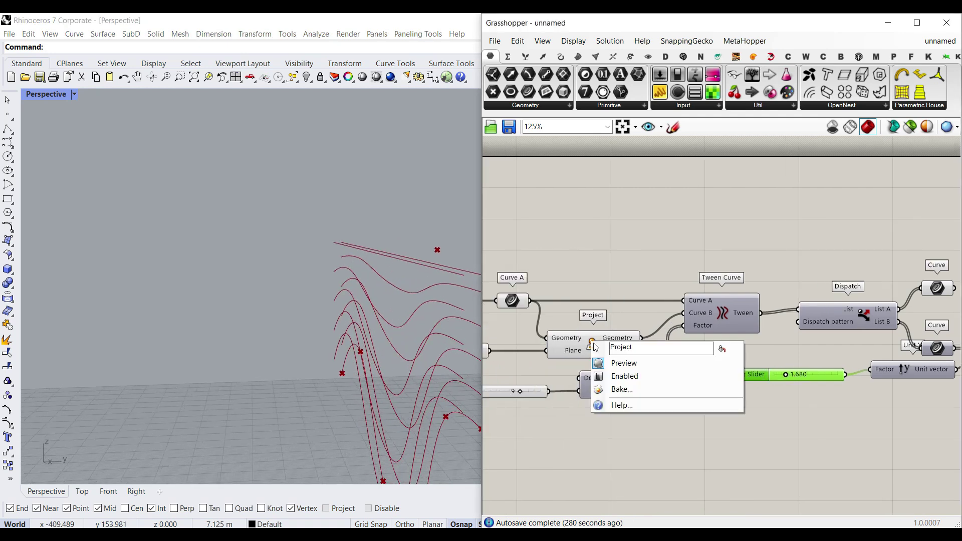
{"action": "left_click", "coordinate": [609, 360]}
Step: Reduce the Unit Y factor slider to 1.040
{"action": "right_click_drag", "start_coordinate": [441, 331], "coordinate": [386, 320]}
{"action": "left_click_drag", "start_coordinate": [784, 374], "coordinate": [783, 376]}
{"action": "right_click_drag", "start_coordinate": [315, 358], "coordinate": [381, 360]}
Step: Reposition the List A Curve parameter on the canvas beyond the Move component
{"action": "right_click_drag", "start_coordinate": [900, 339], "coordinate": [634, 336]}
{"action": "scroll", "coordinate": [670, 288], "scroll_direction": "up", "scroll_amount": 3}
{"action": "left_click", "coordinate": [681, 288]}
{"action": "left_click_drag", "start_coordinate": [683, 290], "coordinate": [928, 323]}
Step: Add a Weave component after Move and the List A Curve parameter
{"action": "right_click_drag", "start_coordinate": [850, 385], "coordinate": [674, 383]}
{"action": "left_click", "coordinate": [675, 383]}
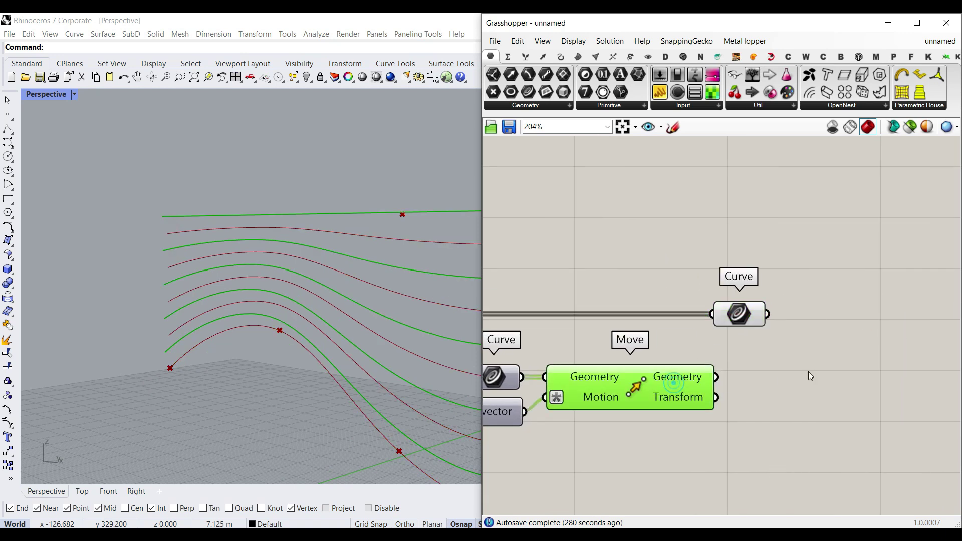
{"action": "double_click", "coordinate": [814, 360]}
{"action": "type", "text": "we"}
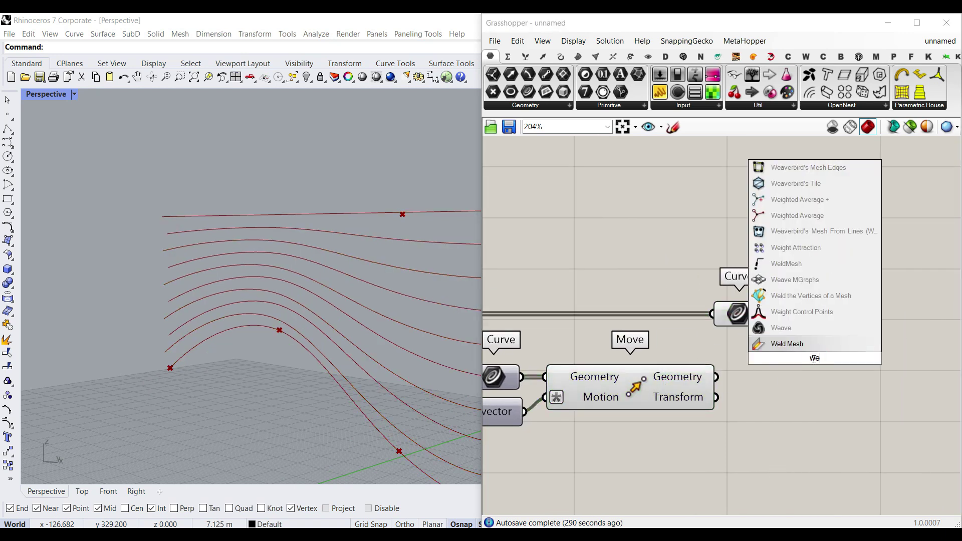
{"action": "left_click", "coordinate": [785, 330]}
{"action": "left_click_drag", "start_coordinate": [794, 359], "coordinate": [822, 373]}
{"action": "left_click", "coordinate": [525, 57]}
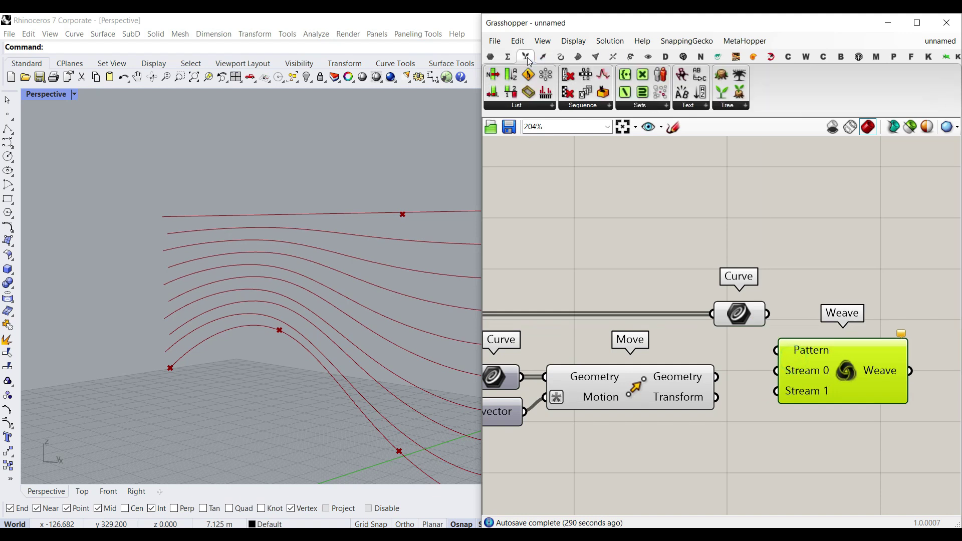
{"action": "left_click", "coordinate": [517, 105]}
{"action": "left_click", "coordinate": [855, 301]}
Step: Shift the List A Curve parameter back and connect it to Weave's Stream 0, and Move's Geometry output to Stream 1
{"action": "right_click_drag", "start_coordinate": [793, 311], "coordinate": [725, 303]}
{"action": "left_click", "coordinate": [664, 306]}
{"action": "left_click_drag", "start_coordinate": [666, 306], "coordinate": [615, 307]}
{"action": "left_click_drag", "start_coordinate": [648, 304], "coordinate": [708, 361]}
{"action": "left_click_drag", "start_coordinate": [650, 368], "coordinate": [708, 382]}
{"action": "right_click_drag", "start_coordinate": [738, 368], "coordinate": [696, 359]}
{"action": "scroll", "coordinate": [684, 336], "scroll_direction": "up", "scroll_amount": 3}
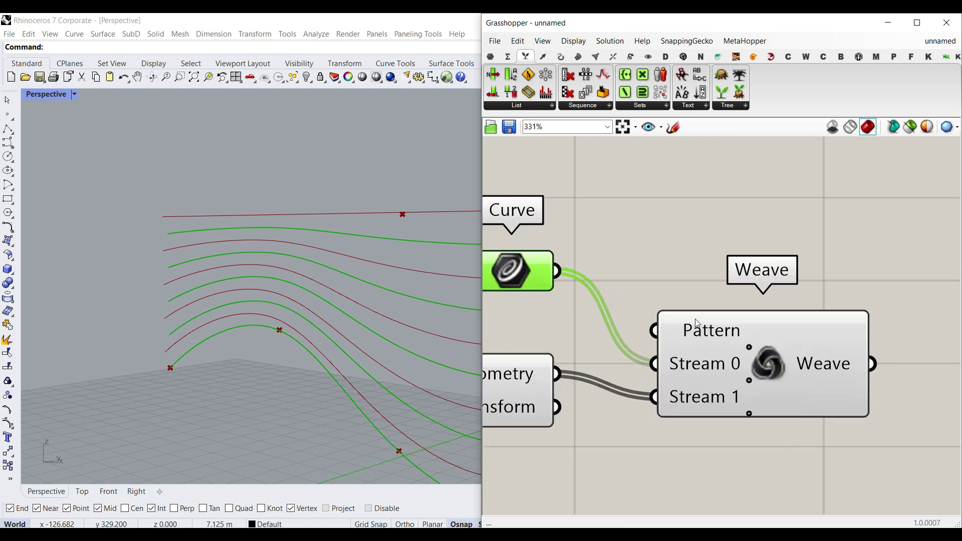
{"action": "mouse_move", "coordinate": [699, 328]}
{"action": "scroll", "coordinate": [699, 328], "scroll_direction": "down", "scroll_amount": 5}
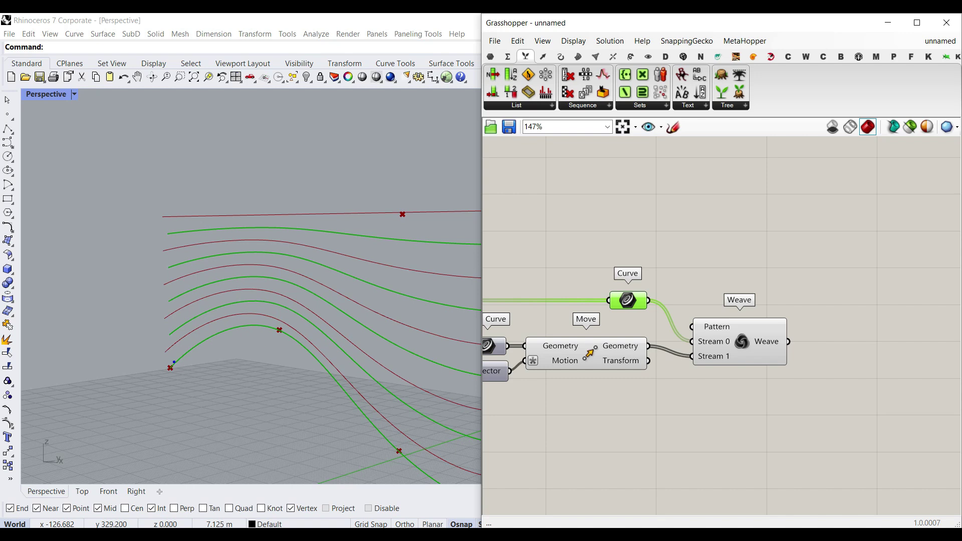
{"action": "key", "text": "Escape"}
Step: Turn off the preview of the Move component's neighbour Weave
{"action": "left_click", "coordinate": [794, 337]}
{"action": "right_click_drag", "start_coordinate": [613, 339], "coordinate": [734, 346]}
{"action": "right_click", "coordinate": [858, 354]}
{"action": "left_click", "coordinate": [871, 367]}
Step: Highlight the List A curves and examine how they alternate with the moved curves in the model
{"action": "left_click", "coordinate": [750, 311]}
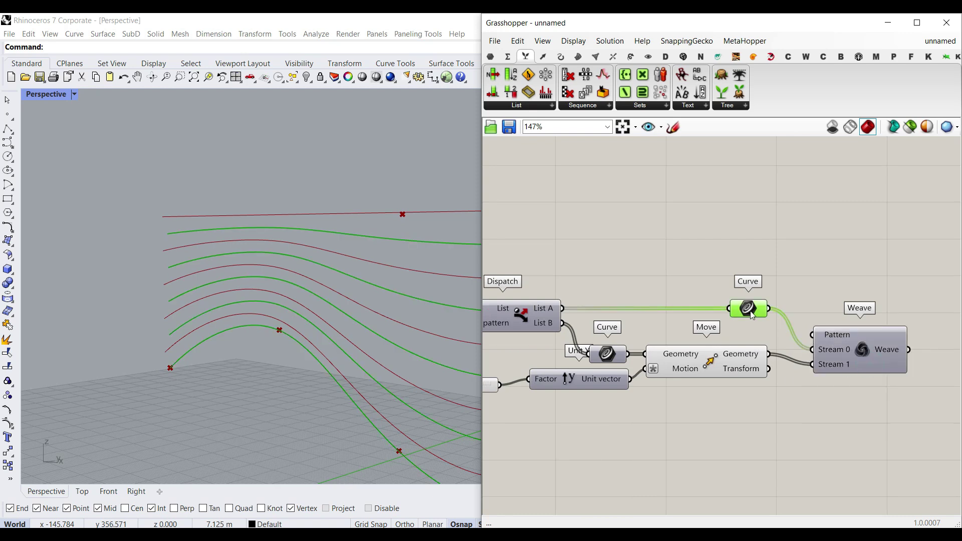
{"action": "right_click_drag", "start_coordinate": [752, 314], "coordinate": [704, 311]}
{"action": "right_click", "coordinate": [700, 305]}
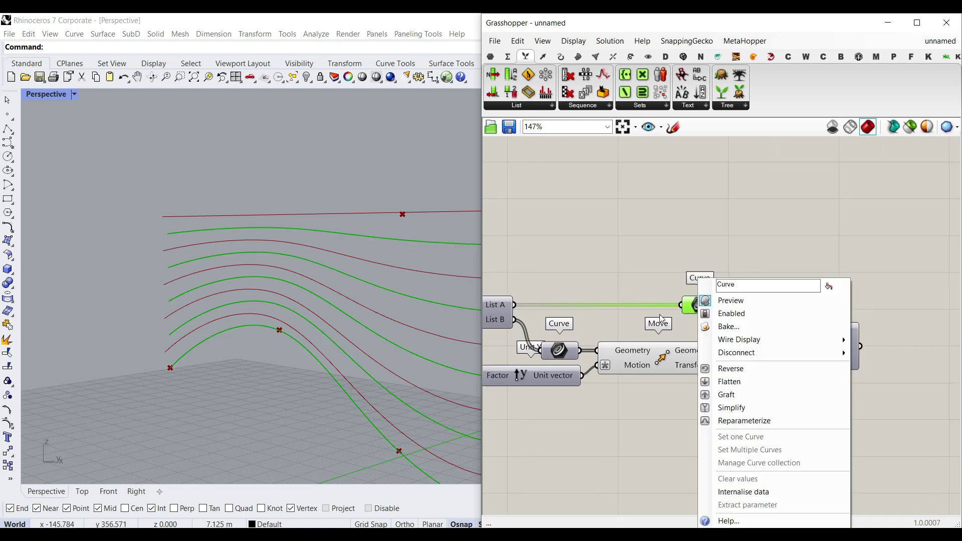
{"action": "mouse_move", "coordinate": [225, 345]}
{"action": "right_mouse_down"}
{"action": "mouse_move", "coordinate": [232, 340]}
{"action": "mouse_move", "coordinate": [224, 348]}
{"action": "right_mouse_up"}
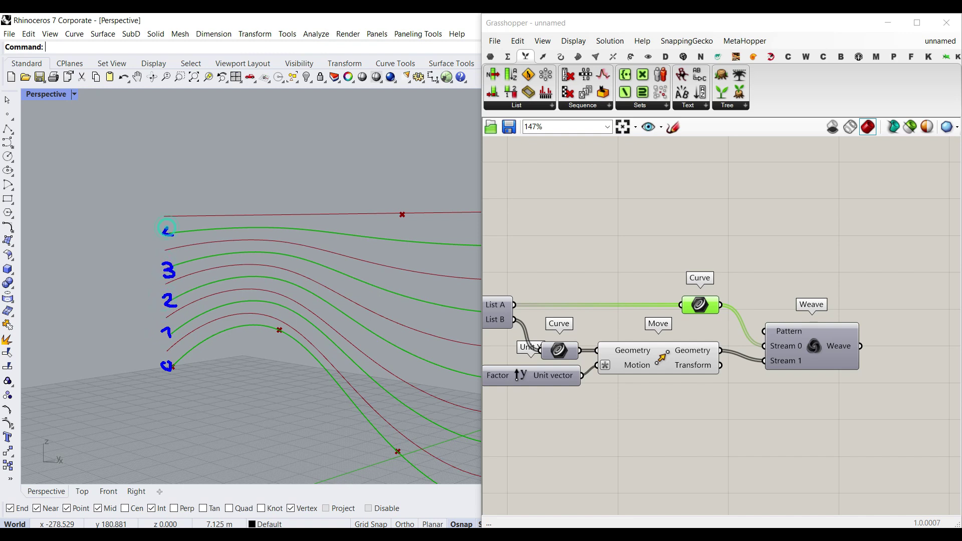
{"action": "mouse_move", "coordinate": [676, 336]}
{"action": "left_mouse_down"}
{"action": "mouse_move", "coordinate": [660, 363]}
{"action": "mouse_move", "coordinate": [701, 335]}
{"action": "mouse_move", "coordinate": [650, 332]}
{"action": "left_mouse_up"}
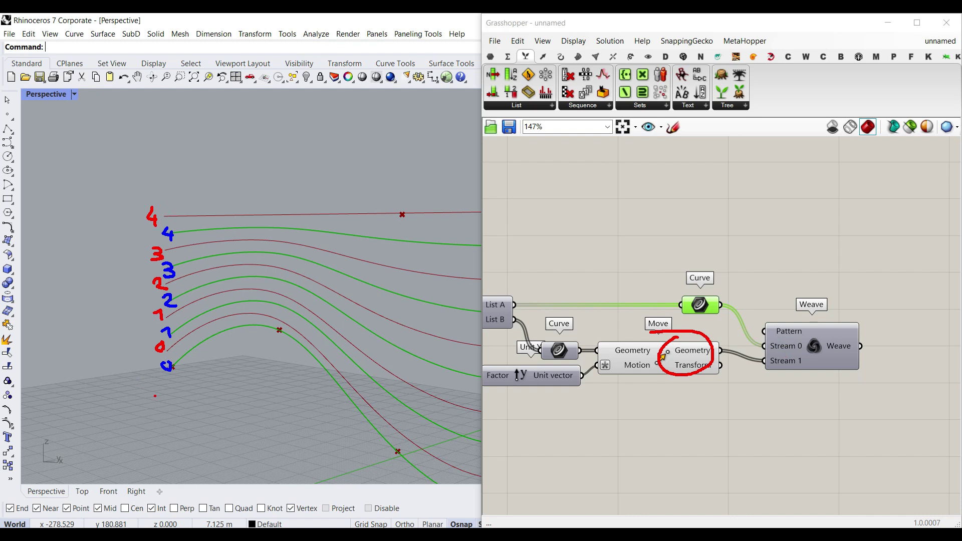
{"action": "left_click_drag", "start_coordinate": [159, 368], "coordinate": [116, 368]}
{"action": "left_click_drag", "start_coordinate": [156, 347], "coordinate": [105, 348]}
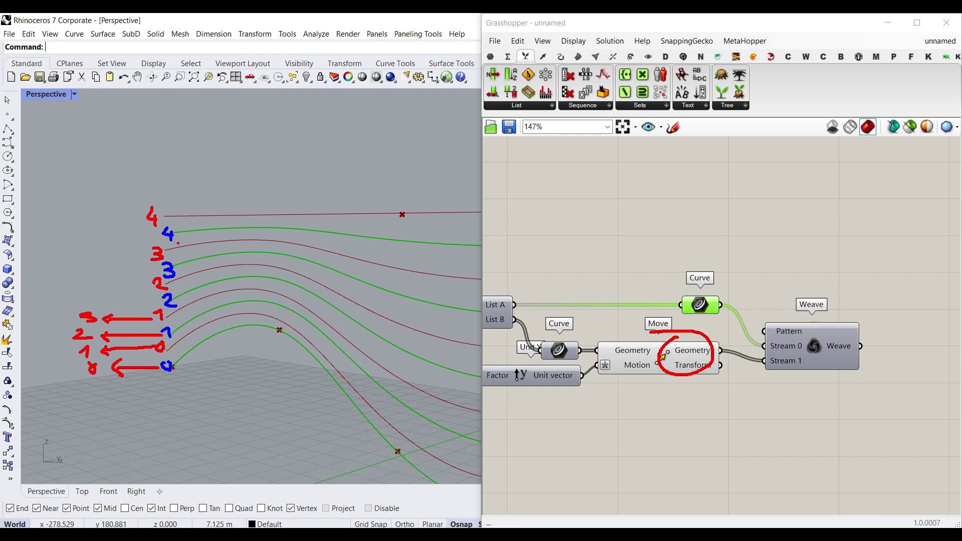
Step: Inspect the integers stored in Weave's Pattern input
{"action": "scroll", "coordinate": [794, 360], "scroll_direction": "up", "scroll_amount": 3}
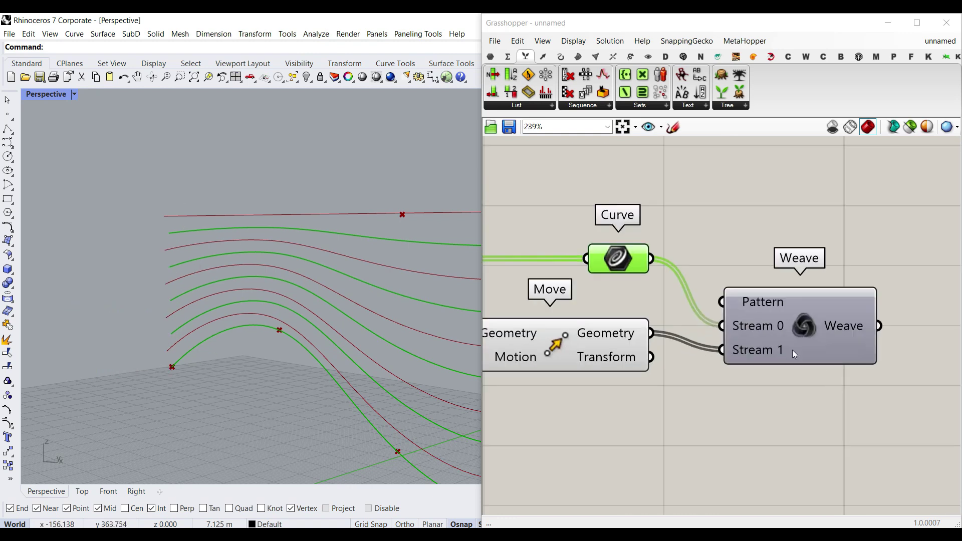
{"action": "scroll", "coordinate": [793, 352], "scroll_direction": "up", "scroll_amount": 3}
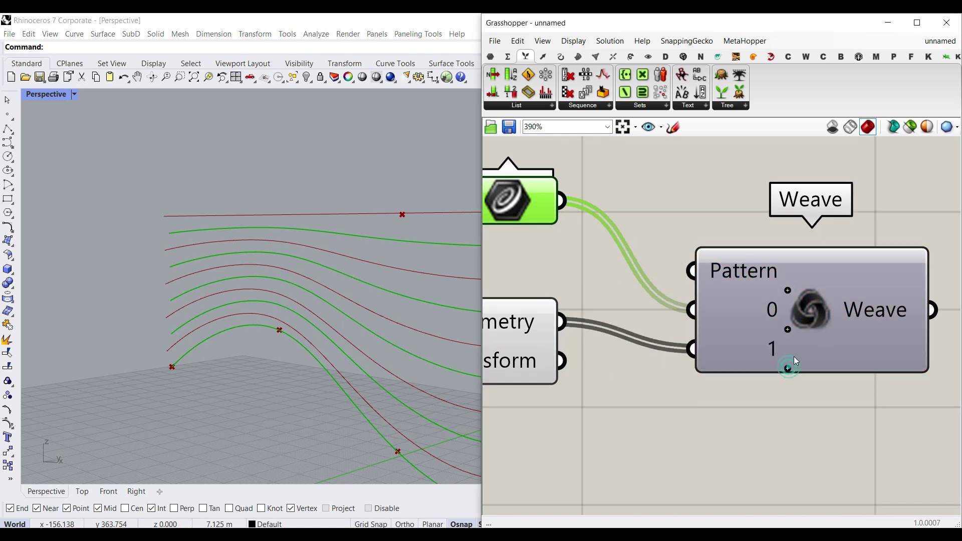
{"action": "scroll", "coordinate": [795, 360], "scroll_direction": "down", "scroll_amount": 3}
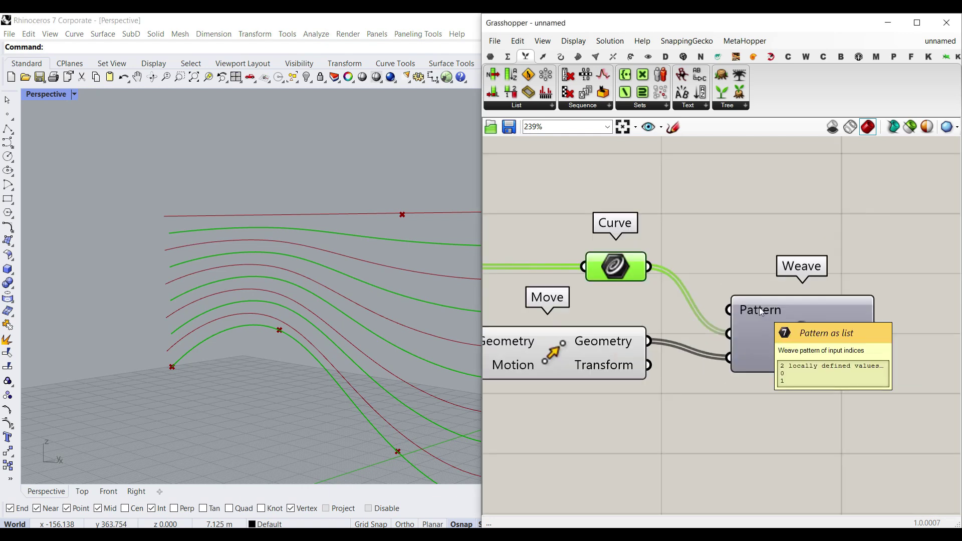
{"action": "right_click", "coordinate": [760, 311]}
{"action": "mouse_move", "coordinate": [811, 438]}
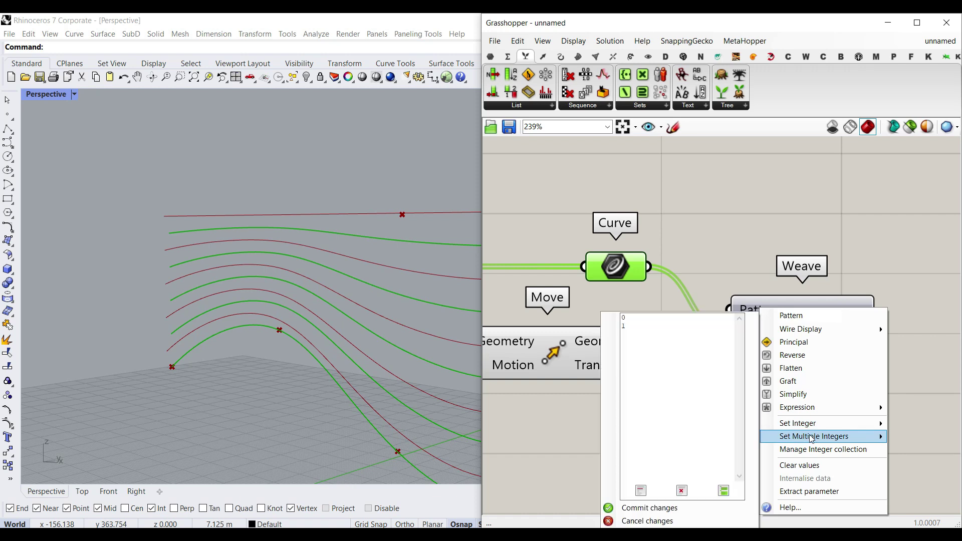
{"action": "left_click", "coordinate": [728, 223]}
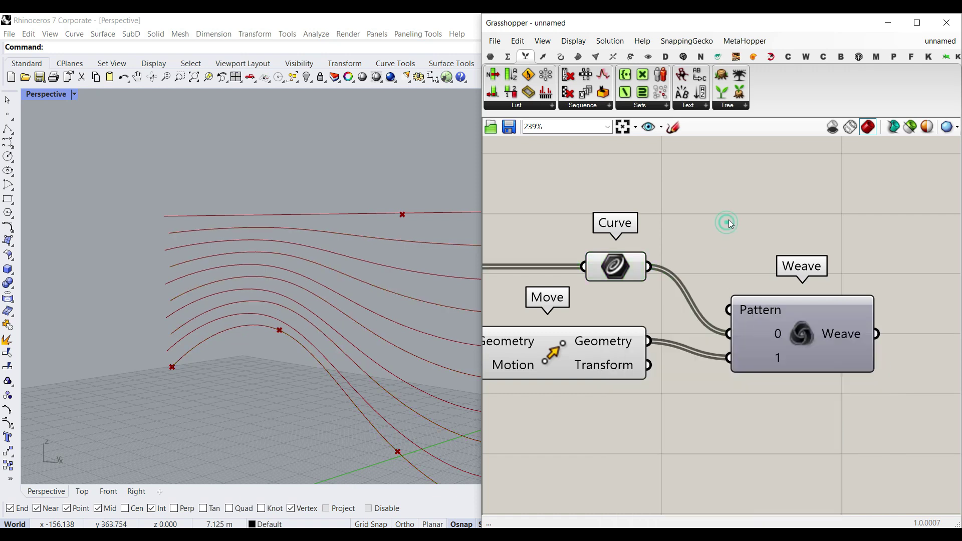
Step: Add a Loft component after Weave and connect the woven curves to its Curves input
{"action": "right_click_drag", "start_coordinate": [770, 233], "coordinate": [672, 233]}
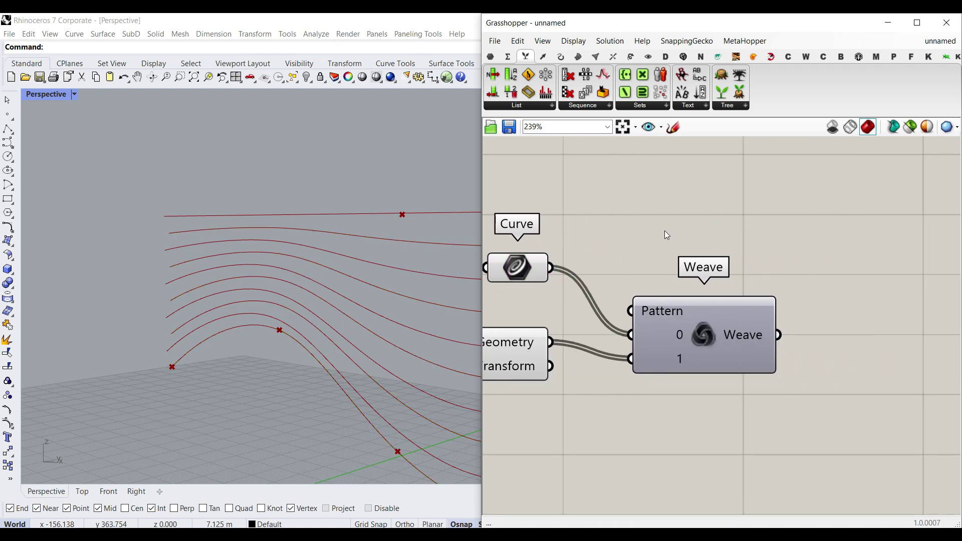
{"action": "left_click", "coordinate": [578, 57]}
{"action": "left_click", "coordinate": [603, 92]}
{"action": "left_click", "coordinate": [832, 369]}
{"action": "right_click_drag", "start_coordinate": [827, 371], "coordinate": [722, 362]}
{"action": "left_click_drag", "start_coordinate": [723, 363], "coordinate": [759, 363]}
{"action": "left_click_drag", "start_coordinate": [673, 326], "coordinate": [700, 352]}
{"action": "left_click", "coordinate": [726, 299]}
Step: Set the loft type in Loft's Options input to Straight
{"action": "scroll", "coordinate": [278, 290], "scroll_direction": "down", "scroll_amount": 7}
{"action": "scroll", "coordinate": [287, 351], "scroll_direction": "up", "scroll_amount": 7}
{"action": "right_click_drag", "start_coordinate": [279, 290], "coordinate": [351, 345]}
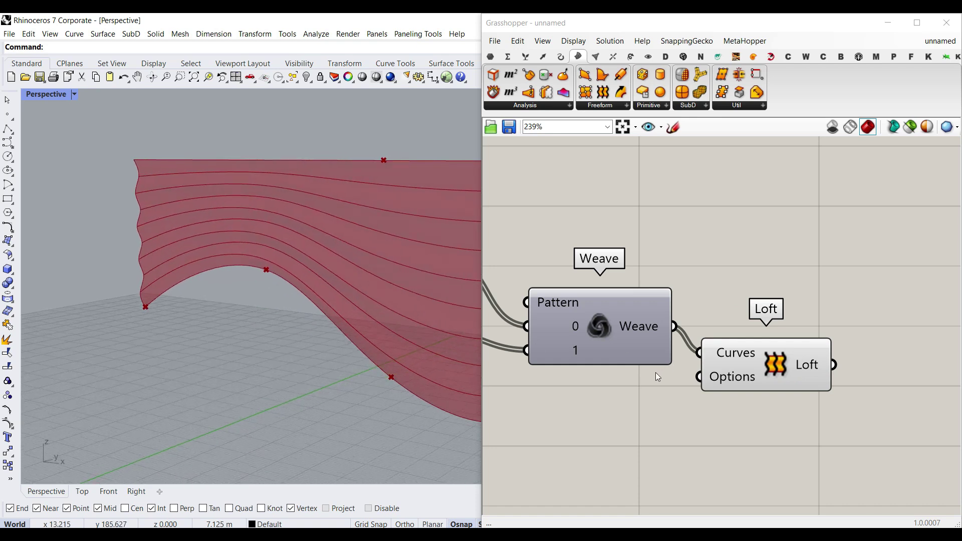
{"action": "right_click_drag", "start_coordinate": [738, 378], "coordinate": [671, 321]}
{"action": "right_click", "coordinate": [673, 326]}
{"action": "mouse_move", "coordinate": [810, 421]}
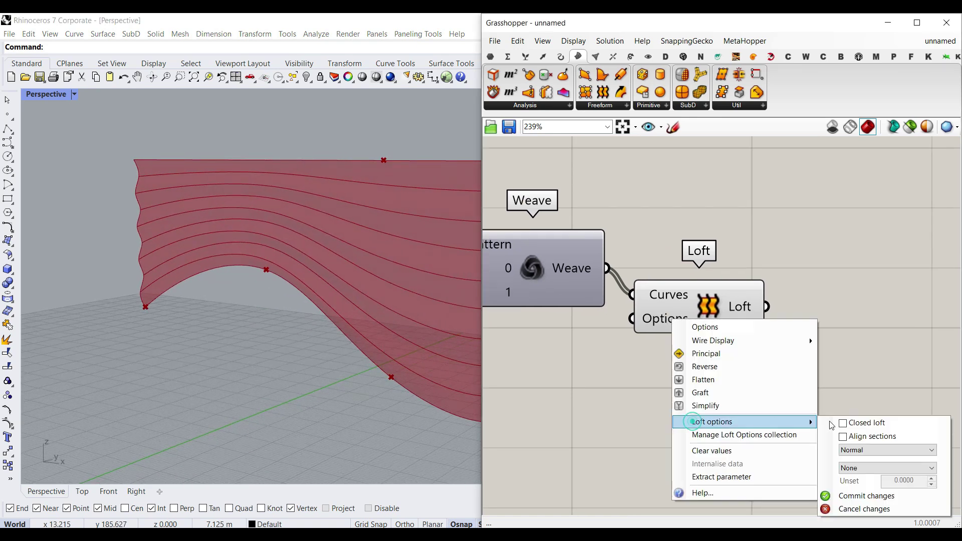
{"action": "left_click", "coordinate": [844, 467]}
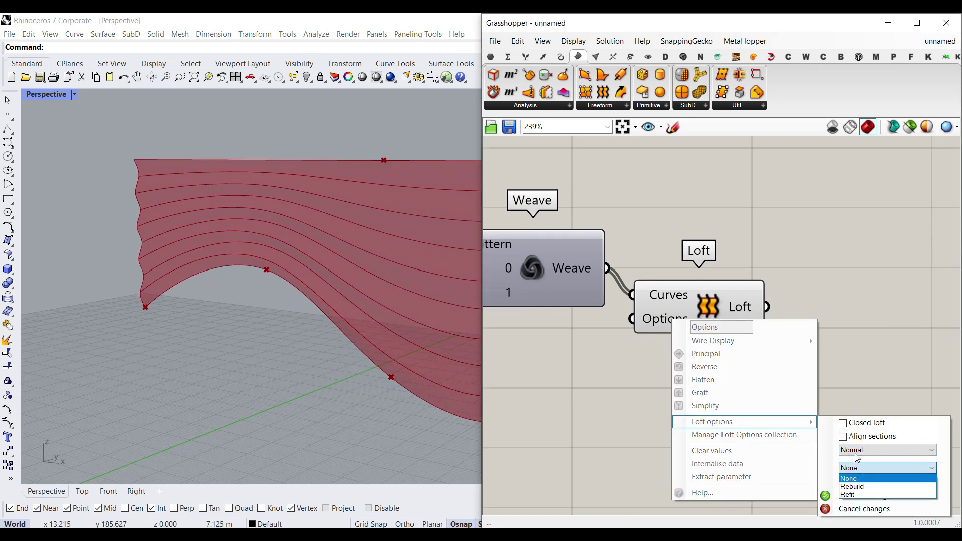
{"action": "left_click", "coordinate": [859, 450]}
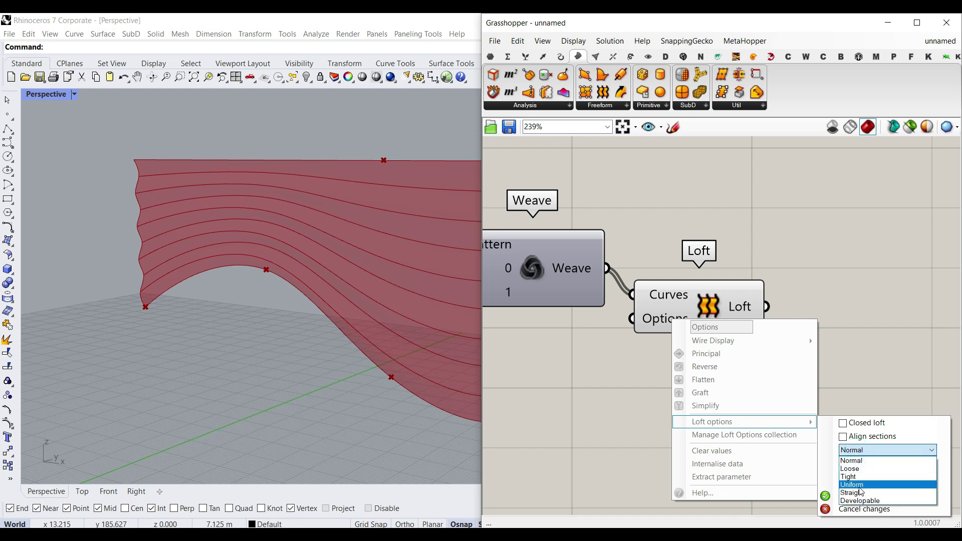
{"action": "left_click", "coordinate": [860, 494]}
{"action": "left_click", "coordinate": [862, 496]}
Step: Examine the straight-section loft surface from several angles
{"action": "right_click_drag", "start_coordinate": [260, 360], "coordinate": [356, 290]}
{"action": "right_click", "coordinate": [742, 308]}
{"action": "left_click", "coordinate": [779, 326]}
{"action": "left_click", "coordinate": [769, 443]}
{"action": "right_click_drag", "start_coordinate": [215, 296], "coordinate": [300, 281]}
{"action": "scroll", "coordinate": [384, 309], "scroll_direction": "down", "scroll_amount": 5}
{"action": "right_click_drag", "start_coordinate": [360, 290], "coordinate": [353, 343]}
{"action": "right_click_drag", "start_coordinate": [643, 335], "coordinate": [756, 315]}
{"action": "scroll", "coordinate": [756, 314], "scroll_direction": "down", "scroll_amount": 4}
{"action": "right_click_drag", "start_coordinate": [285, 314], "coordinate": [315, 284]}
{"action": "scroll", "coordinate": [702, 319], "scroll_direction": "up", "scroll_amount": 4}
Step: Add a Custom Preview component and connect the Loft output to its Geometry input
{"action": "left_click", "coordinate": [631, 56]}
{"action": "left_click", "coordinate": [648, 57]}
{"action": "mouse_move", "coordinate": [861, 91]}
{"action": "left_mouse_down"}
{"action": "mouse_move", "coordinate": [708, 315]}
{"action": "mouse_move", "coordinate": [729, 292]}
{"action": "mouse_move", "coordinate": [816, 324]}
{"action": "left_mouse_up"}
{"action": "left_click", "coordinate": [736, 350]}
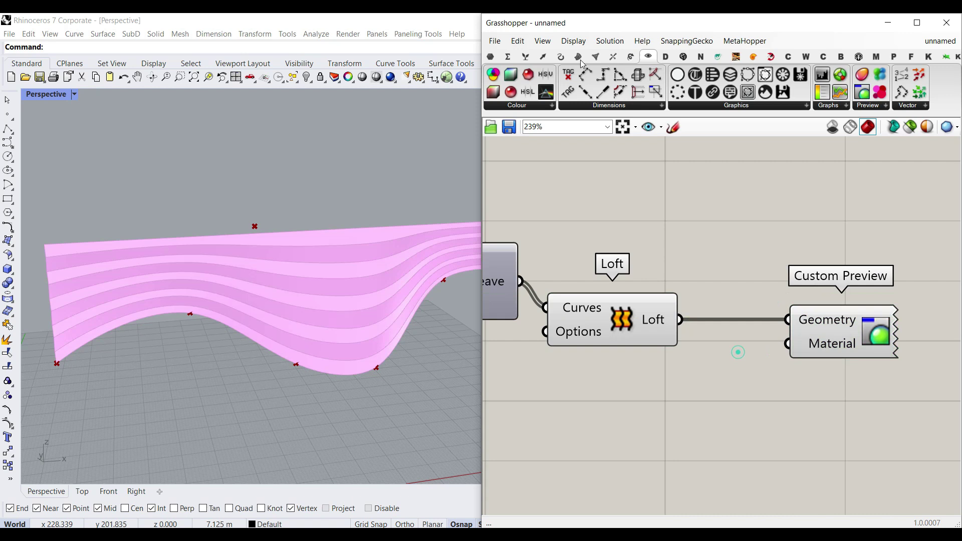
Step: Add a Brep Edges component above Loft
{"action": "left_click", "coordinate": [579, 57]}
{"action": "left_click_drag", "start_coordinate": [500, 78], "coordinate": [738, 238]}
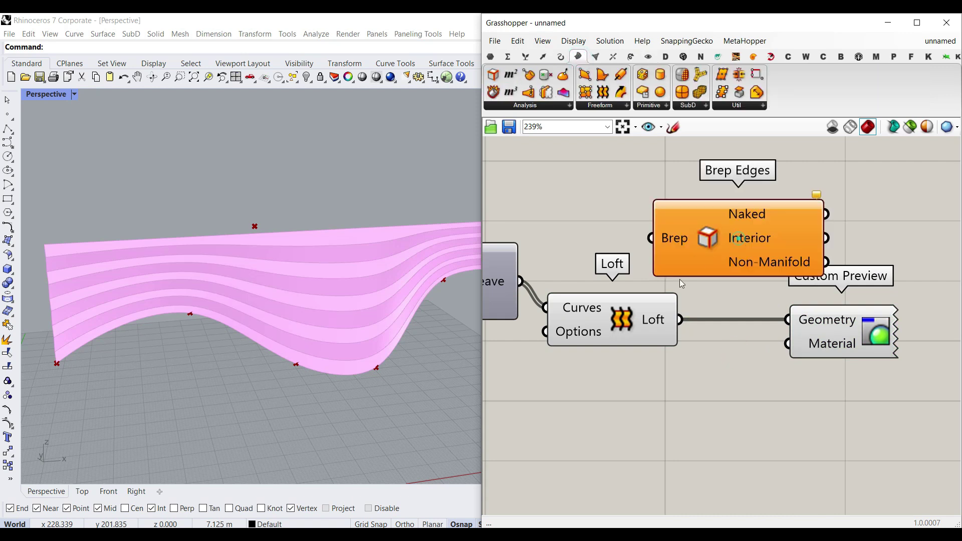
{"action": "left_click", "coordinate": [594, 206]}
Step: Deselect the Vertices points and review the facade surface from several angles
{"action": "right_click_drag", "start_coordinate": [346, 280], "coordinate": [211, 322]}
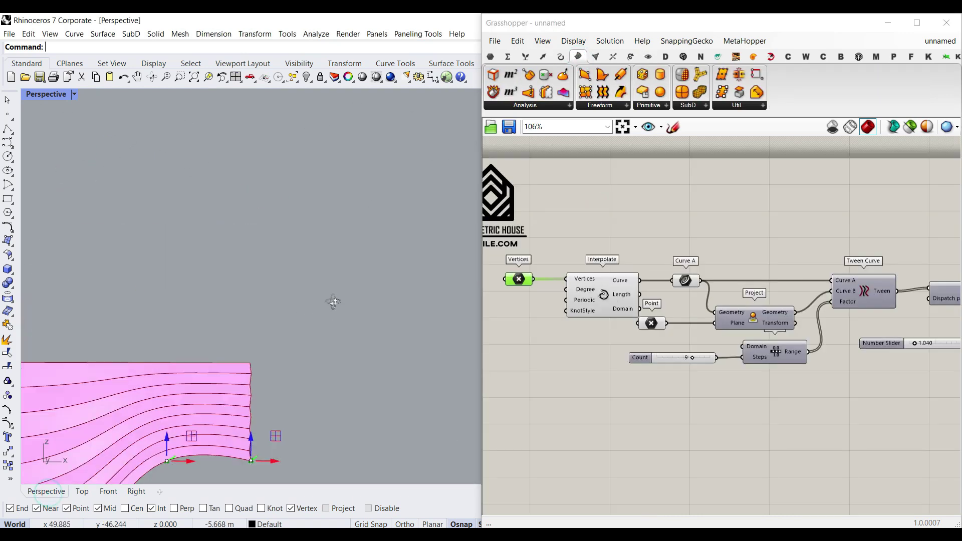
{"action": "scroll", "coordinate": [296, 323], "scroll_direction": "down", "scroll_amount": 8}
{"action": "right_click_drag", "start_coordinate": [333, 301], "coordinate": [279, 321]}
{"action": "scroll", "coordinate": [275, 321], "scroll_direction": "down", "scroll_amount": 3}
{"action": "left_click", "coordinate": [587, 363]}
{"action": "scroll", "coordinate": [151, 391], "scroll_direction": "up", "scroll_amount": 6}
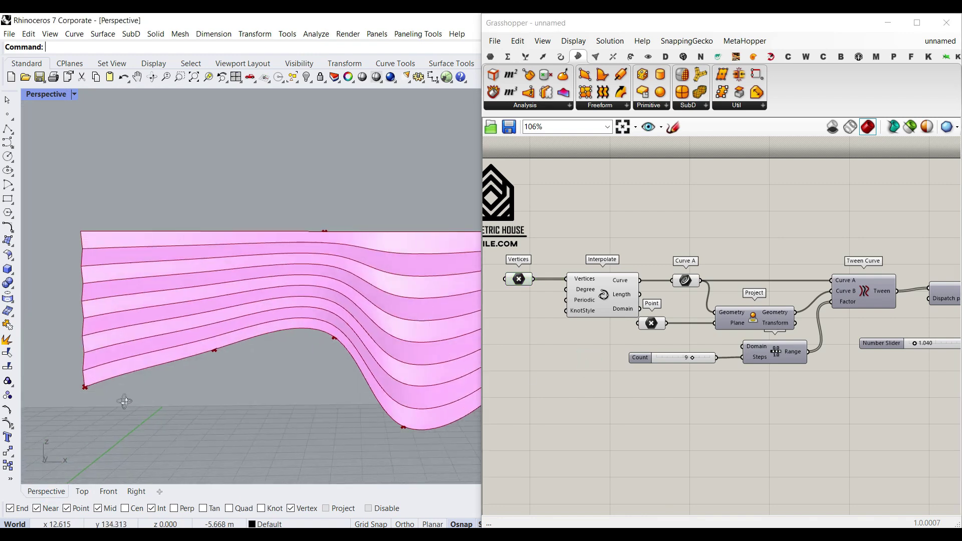
Step: Add a Shatter curve component in the empty space below the Count slider and its Range component
{"action": "left_click", "coordinate": [562, 55]}
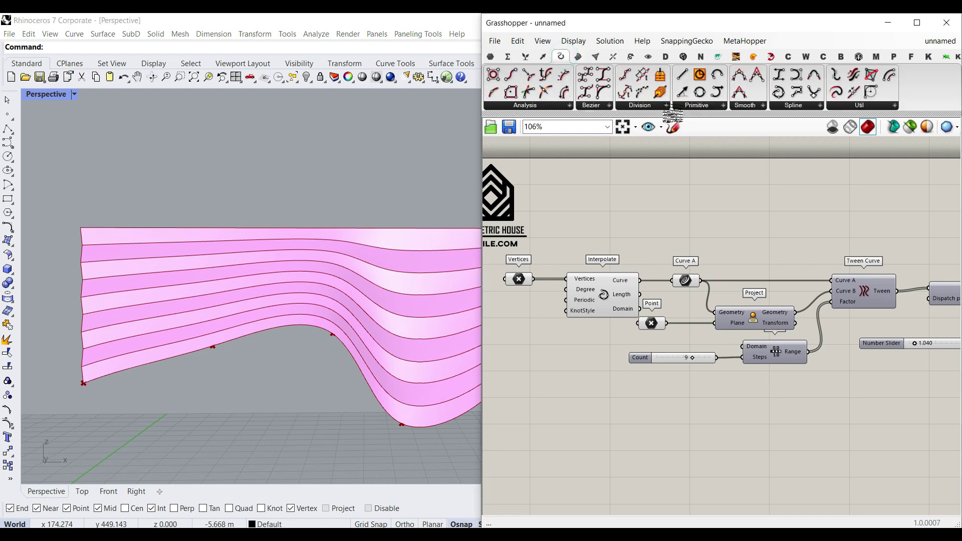
{"action": "left_click", "coordinate": [647, 106]}
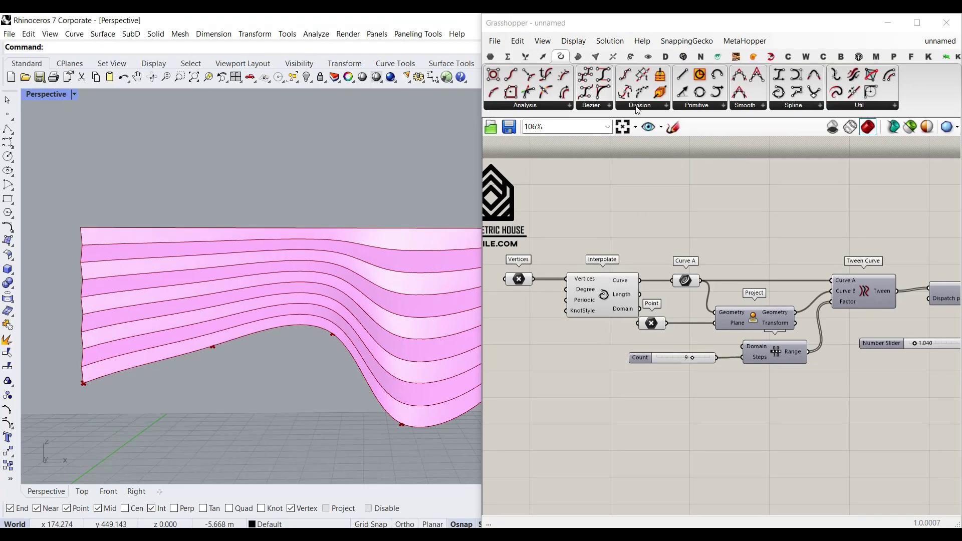
{"action": "left_click", "coordinate": [639, 105]}
{"action": "left_click", "coordinate": [641, 253]}
{"action": "left_click", "coordinate": [730, 429]}
Step: Connect the Interpolate component's Curve output to Shatter's Curve input and reparameterize that input
{"action": "left_click", "coordinate": [591, 281]}
{"action": "scroll", "coordinate": [707, 335], "scroll_direction": "up", "scroll_amount": 2}
{"action": "left_click_drag", "start_coordinate": [592, 216], "coordinate": [654, 413]}
{"action": "right_click_drag", "start_coordinate": [670, 422], "coordinate": [751, 372]}
{"action": "scroll", "coordinate": [672, 357], "scroll_direction": "up", "scroll_amount": 3}
{"action": "right_click", "coordinate": [774, 320]}
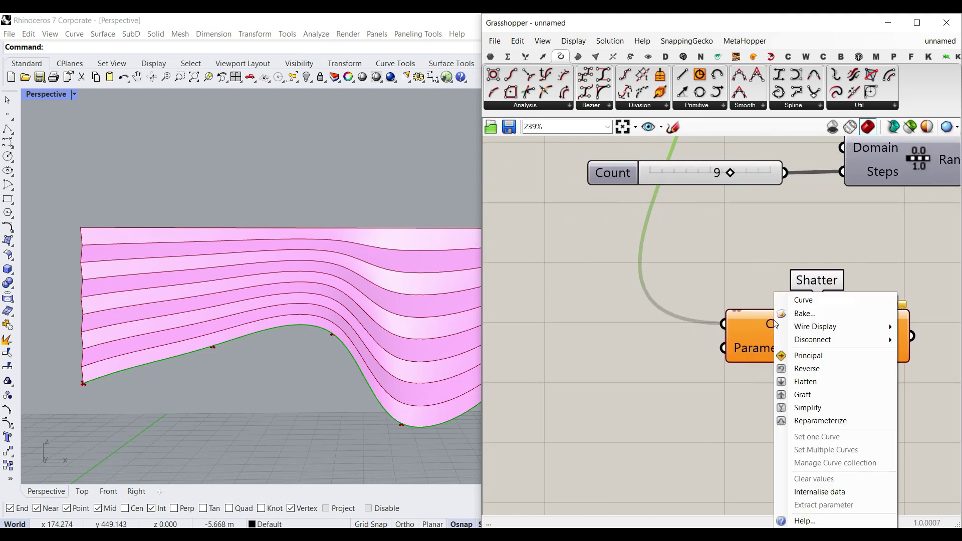
{"action": "left_click", "coordinate": [820, 421]}
{"action": "scroll", "coordinate": [118, 368], "scroll_direction": "down", "scroll_amount": 2}
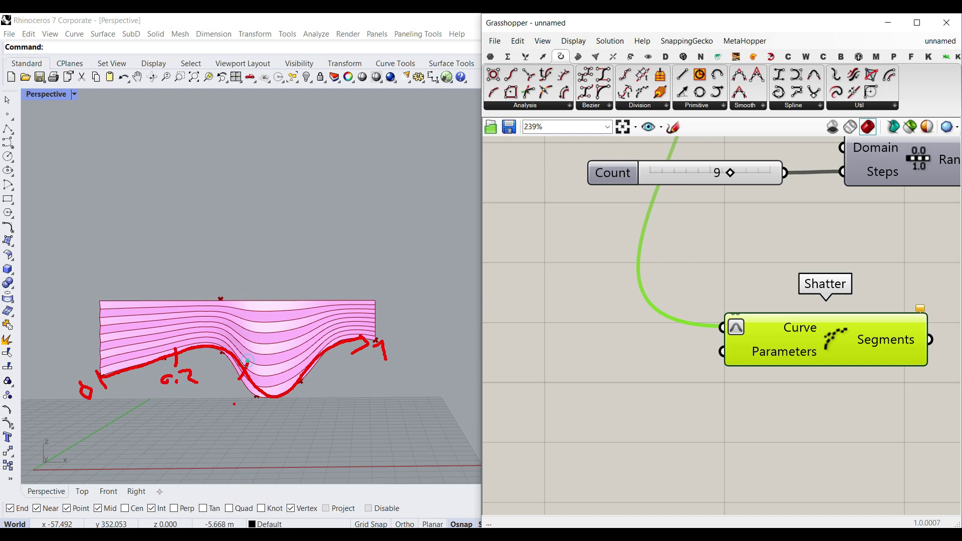
{"action": "key", "text": "Escape"}
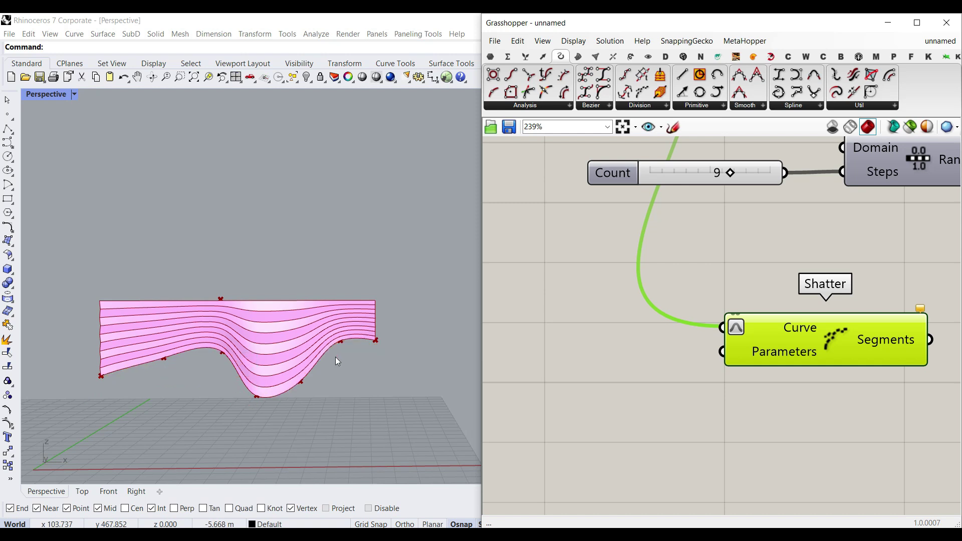
Step: Duplicate the Count slider and Range component and connect the copied Range output to Shatter's Parameters input
{"action": "scroll", "coordinate": [689, 359], "scroll_direction": "down", "scroll_amount": 4}
{"action": "left_click_drag", "start_coordinate": [808, 337], "coordinate": [670, 305]}
{"action": "left_click_drag", "start_coordinate": [796, 303], "coordinate": [637, 300]}
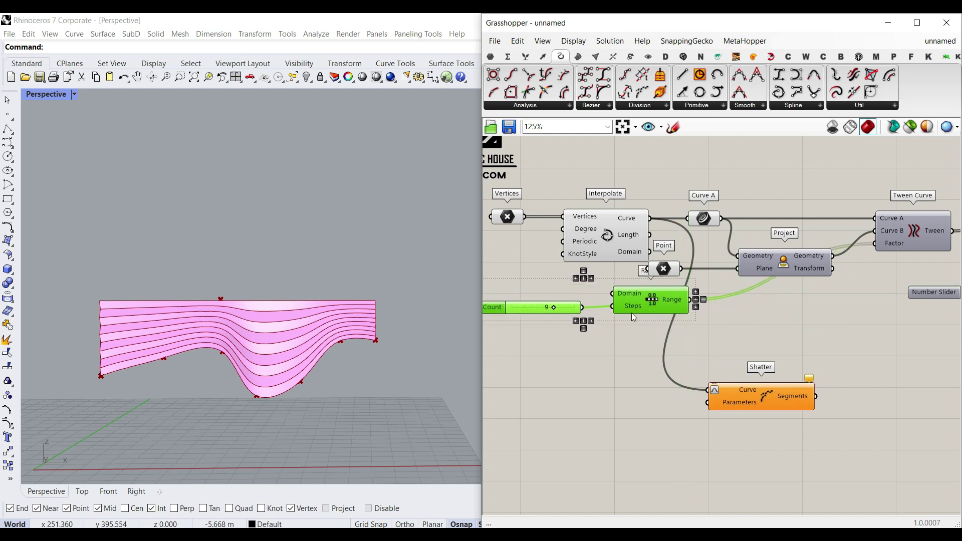
{"action": "left_click", "coordinate": [606, 340]}
{"action": "left_click_drag", "start_coordinate": [655, 339], "coordinate": [573, 308]}
{"action": "left_click_drag", "start_coordinate": [643, 302], "coordinate": [723, 427]}
{"action": "left_click", "coordinate": [701, 336]}
{"action": "scroll", "coordinate": [678, 339], "scroll_direction": "up", "scroll_amount": 2}
{"action": "left_click", "coordinate": [782, 413]}
Step: Set the copied Count slider's maximum to 22 and its value to 15
{"action": "right_click_drag", "start_coordinate": [579, 401], "coordinate": [696, 404]}
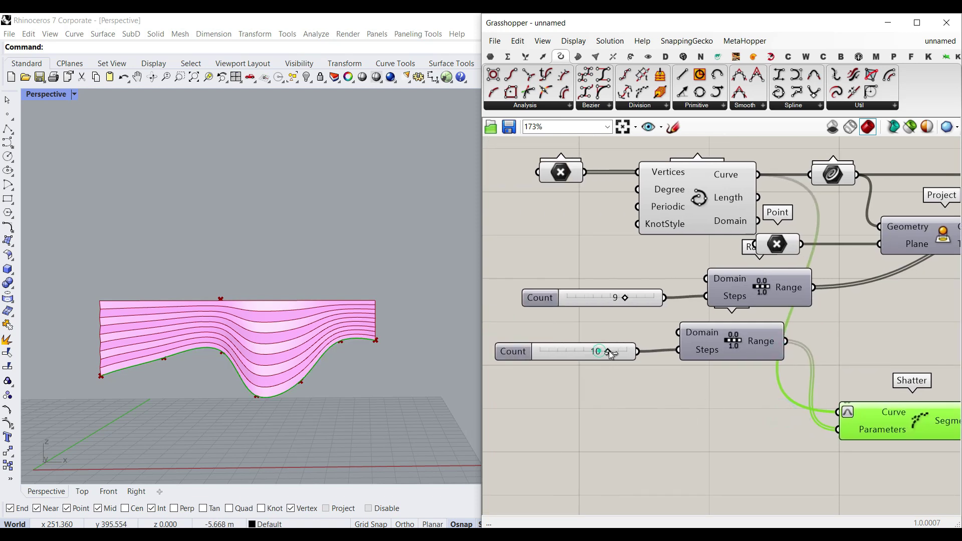
{"action": "double_click", "coordinate": [503, 351]}
{"action": "left_click_drag", "start_coordinate": [575, 383], "coordinate": [577, 372]}
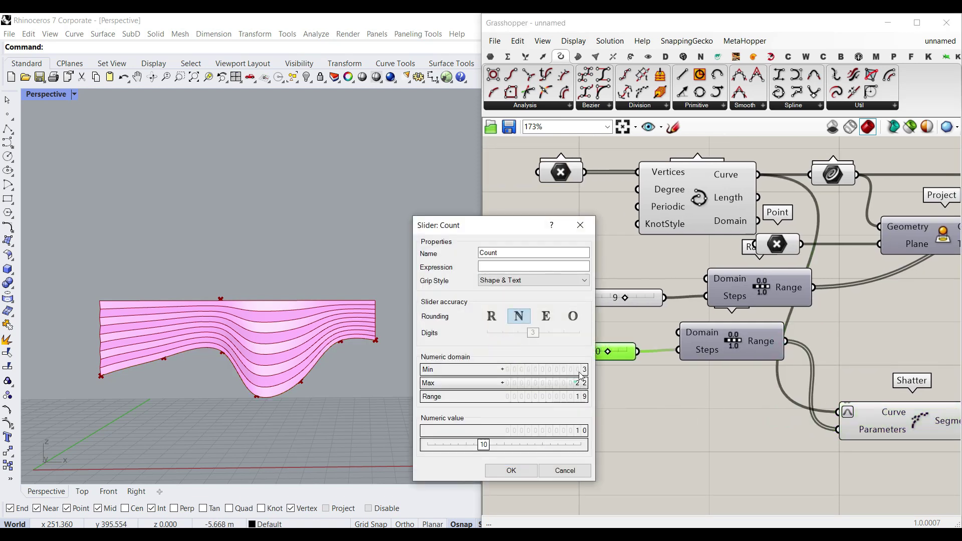
{"action": "left_click", "coordinate": [527, 473]}
Step: Rename the slider for the Shatter range as Count Ver and the slider for the tween range as Count Louvers
{"action": "right_click", "coordinate": [515, 354]}
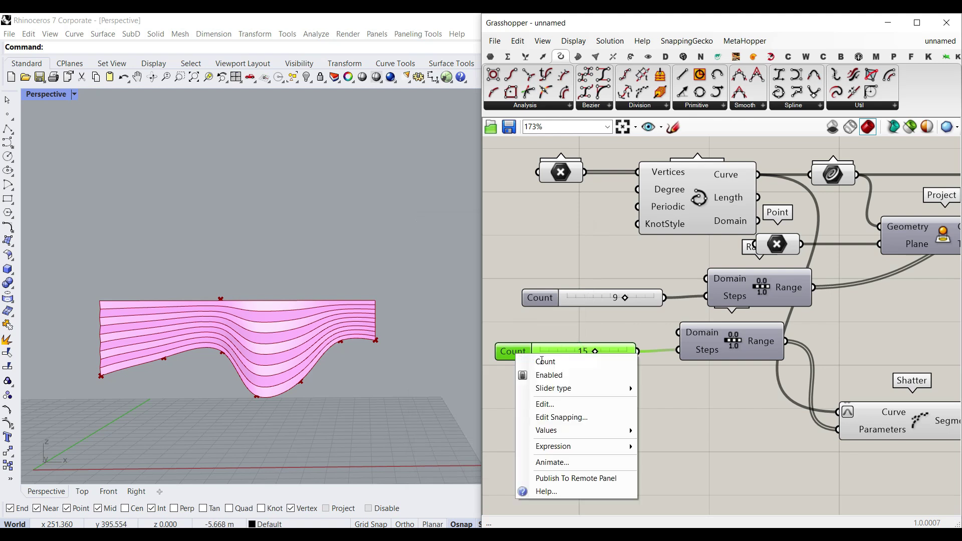
{"action": "type", "text": "Ver"}
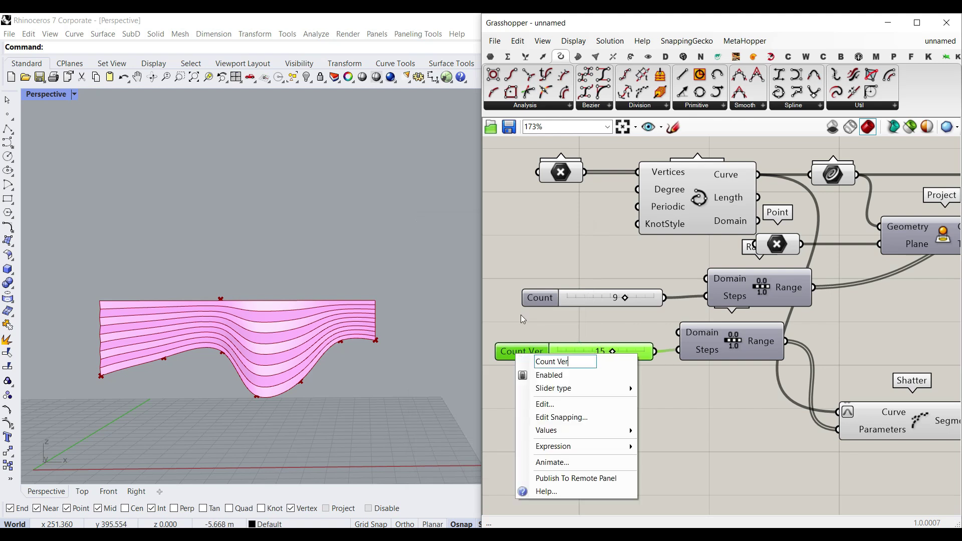
{"action": "left_click", "coordinate": [521, 315]}
{"action": "right_click", "coordinate": [543, 302]}
{"action": "left_click", "coordinate": [591, 309]}
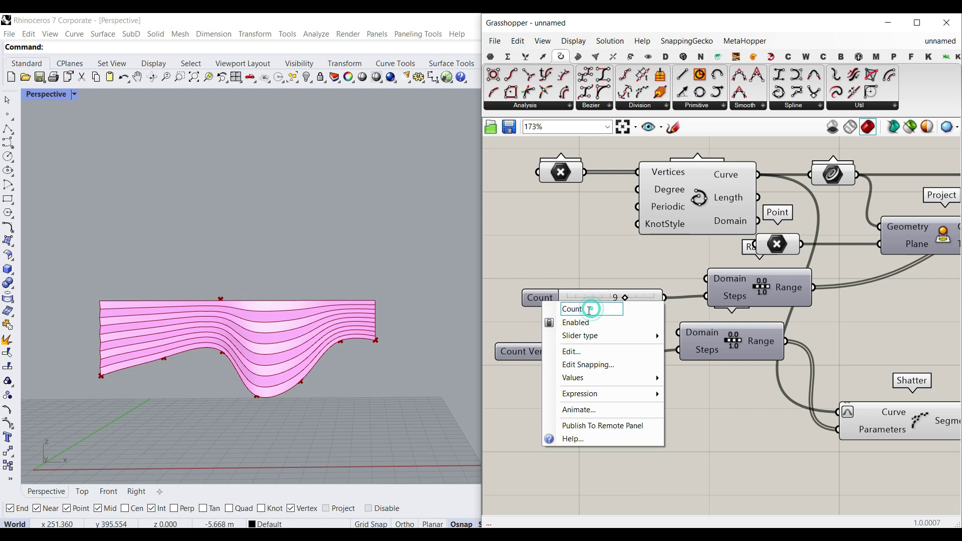
{"action": "type", "text": "Louvers"}
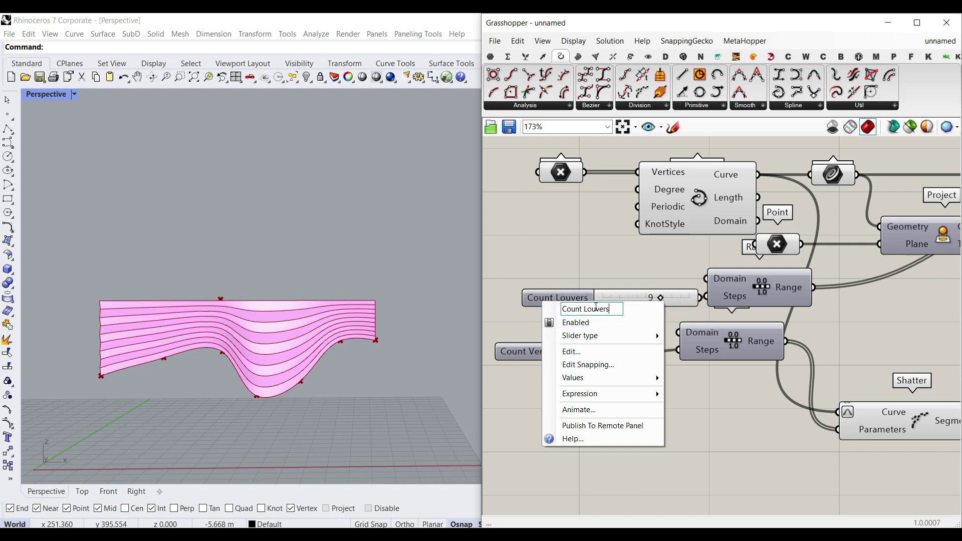
{"action": "key", "text": "Return"}
{"action": "left_click", "coordinate": [587, 295]}
Step: Add a Project transform component beside Shatter and connect the Segments output to its Geometry input
{"action": "scroll", "coordinate": [588, 296], "scroll_direction": "down", "scroll_amount": 3}
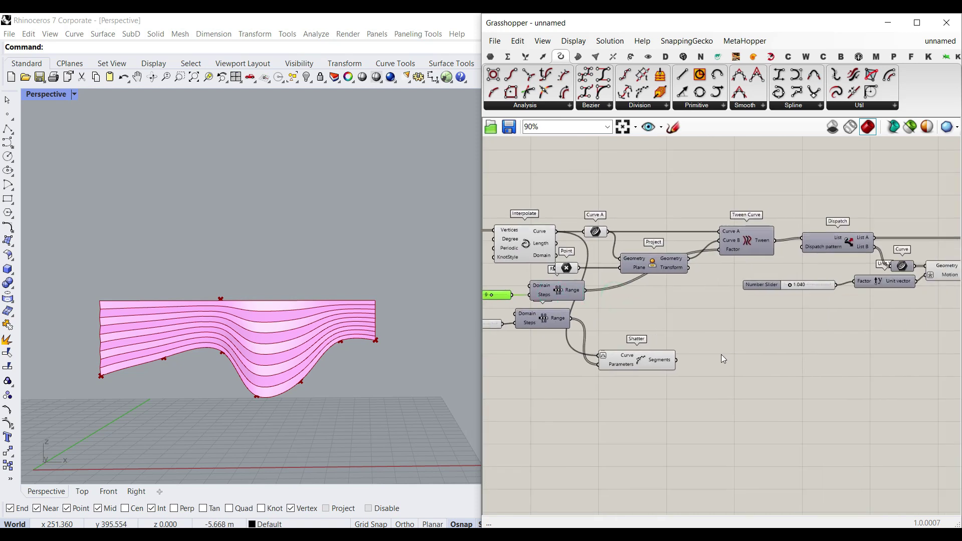
{"action": "scroll", "coordinate": [735, 380], "scroll_direction": "up", "scroll_amount": 3}
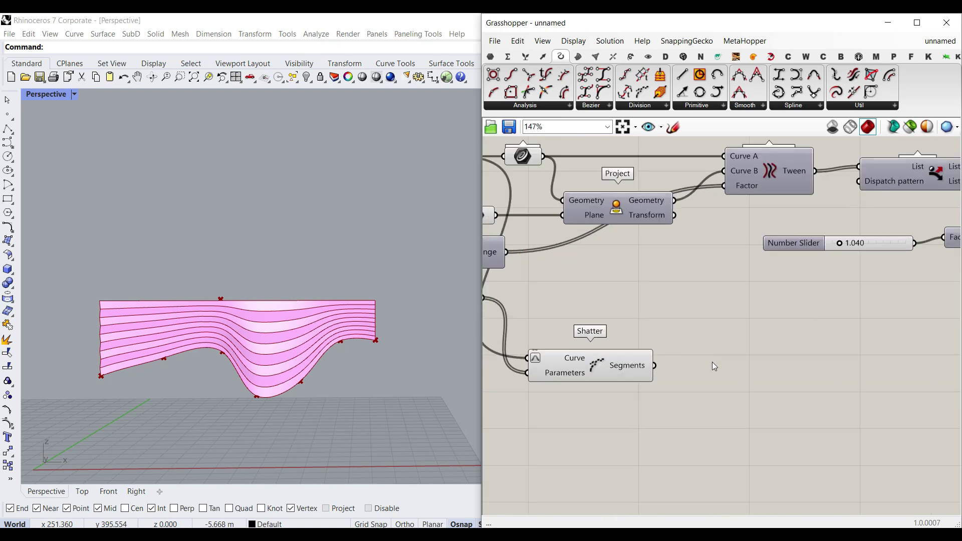
{"action": "double_click", "coordinate": [731, 390]}
{"action": "type", "text": "pro"}
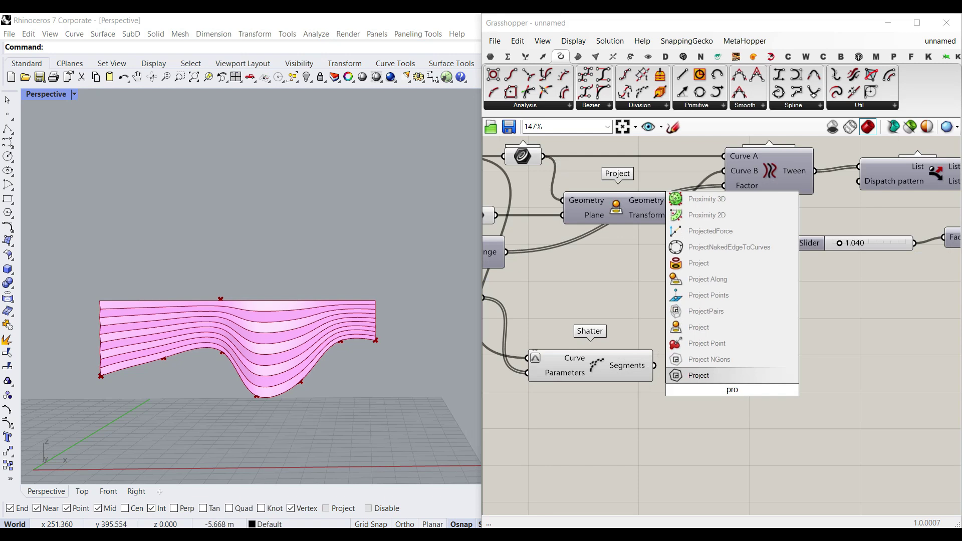
{"action": "left_click", "coordinate": [724, 376]}
{"action": "left_click_drag", "start_coordinate": [655, 365], "coordinate": [729, 434]}
{"action": "scroll", "coordinate": [204, 432], "scroll_direction": "down", "scroll_amount": 2}
{"action": "scroll", "coordinate": [204, 432], "scroll_direction": "up", "scroll_amount": 3}
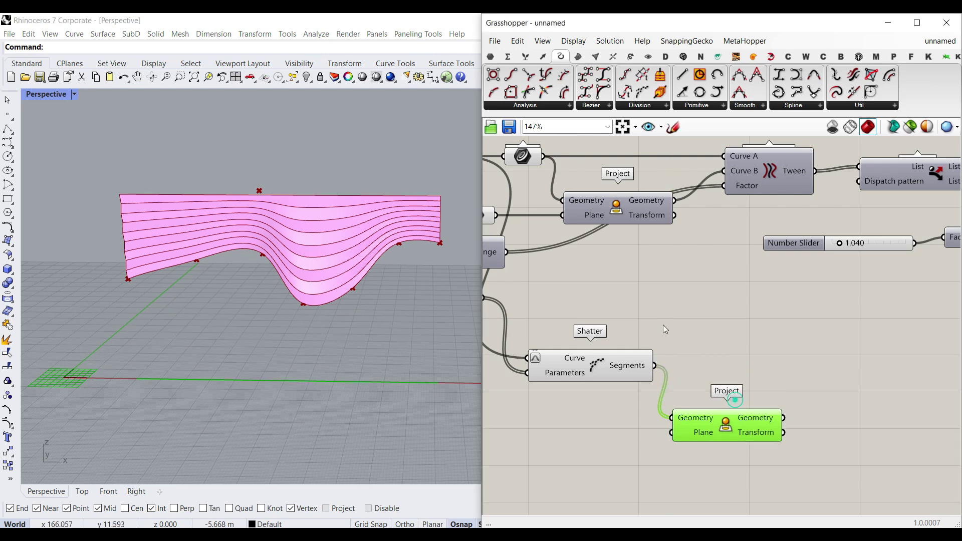
Step: Add a Curve container above the new Project component and feed it with Shatter's Segments output
{"action": "left_click", "coordinate": [488, 56]}
{"action": "scroll", "coordinate": [660, 331], "scroll_direction": "up", "scroll_amount": 2}
{"action": "left_click", "coordinate": [703, 373]}
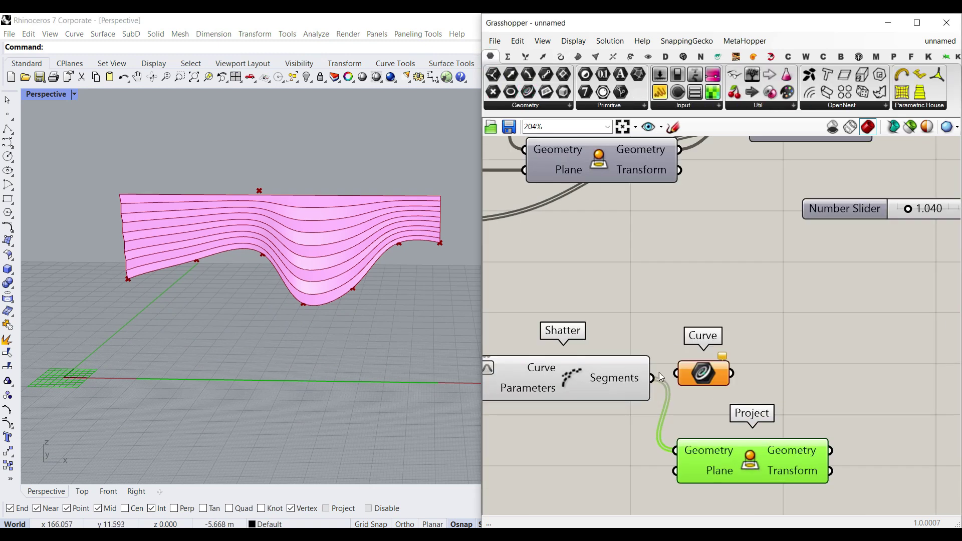
{"action": "right_click_drag", "start_coordinate": [714, 396], "coordinate": [616, 357]}
{"action": "left_click_drag", "start_coordinate": [612, 339], "coordinate": [701, 339]}
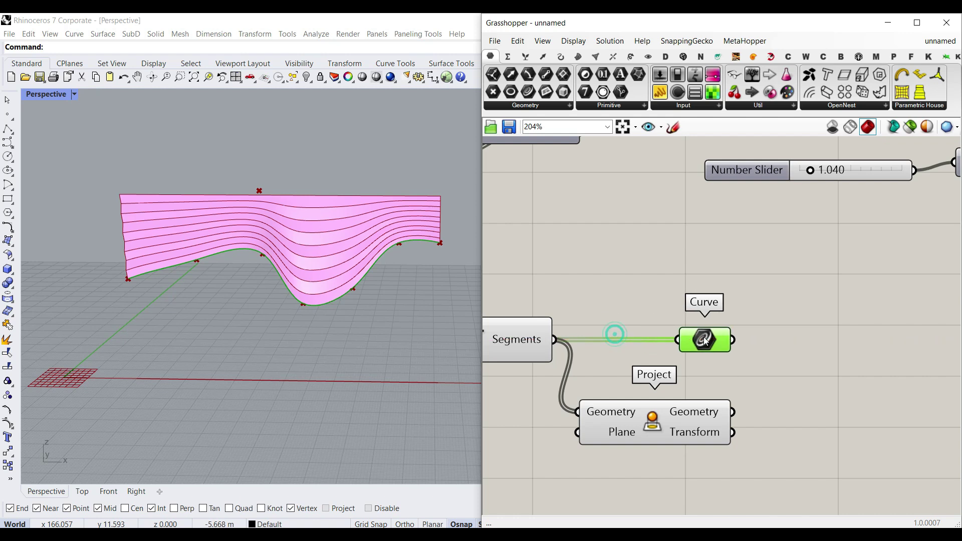
Step: Bake the shattered segments and select individual pieces along the facade's lower edge to check the division
{"action": "right_click", "coordinate": [704, 341]}
{"action": "left_click", "coordinate": [734, 326]}
{"action": "left_click", "coordinate": [734, 443]}
{"action": "scroll", "coordinate": [150, 275], "scroll_direction": "up", "scroll_amount": 3}
{"action": "left_click", "coordinate": [146, 254]}
{"action": "scroll", "coordinate": [146, 253], "scroll_direction": "up", "scroll_amount": 3}
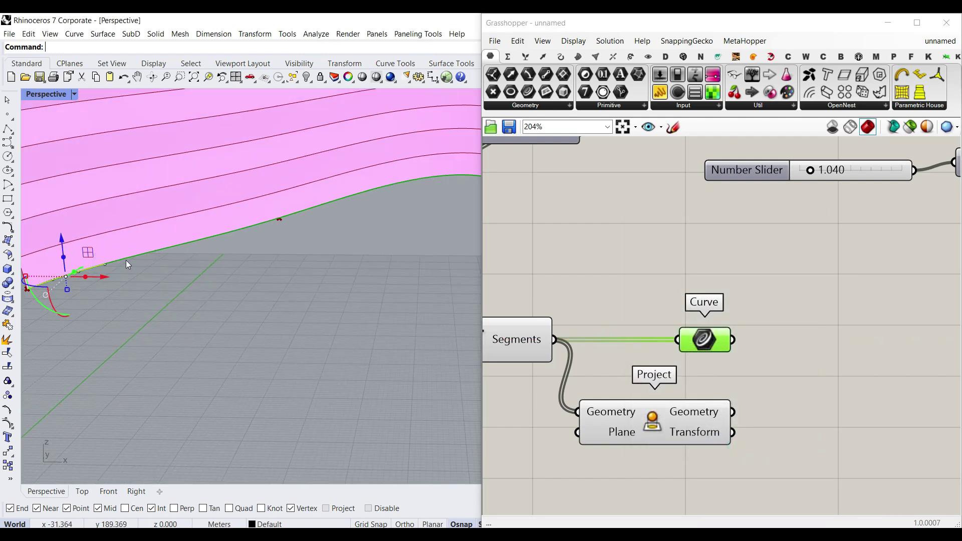
{"action": "left_click", "coordinate": [262, 225]}
{"action": "left_click", "coordinate": [288, 217]}
{"action": "left_click", "coordinate": [293, 306]}
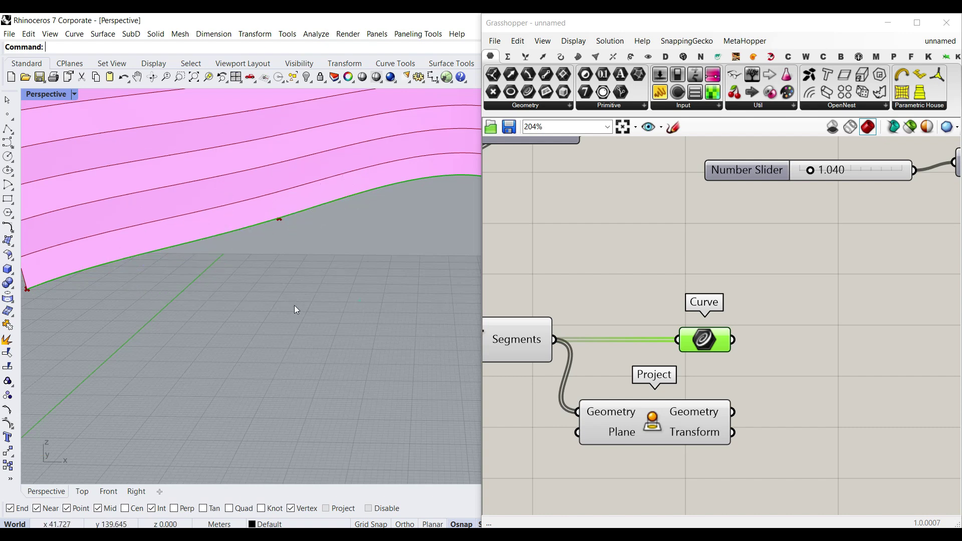
Step: Place a second Curve container below the first and connect Project's Geometry output to it
{"action": "scroll", "coordinate": [236, 328], "scroll_direction": "down", "scroll_amount": 5}
{"action": "right_click_drag", "start_coordinate": [766, 376], "coordinate": [688, 362]}
{"action": "left_click_drag", "start_coordinate": [629, 332], "coordinate": [703, 397]}
Step: Bake the projected segments and select one on the ground plane to check it
{"action": "right_click", "coordinate": [710, 397]}
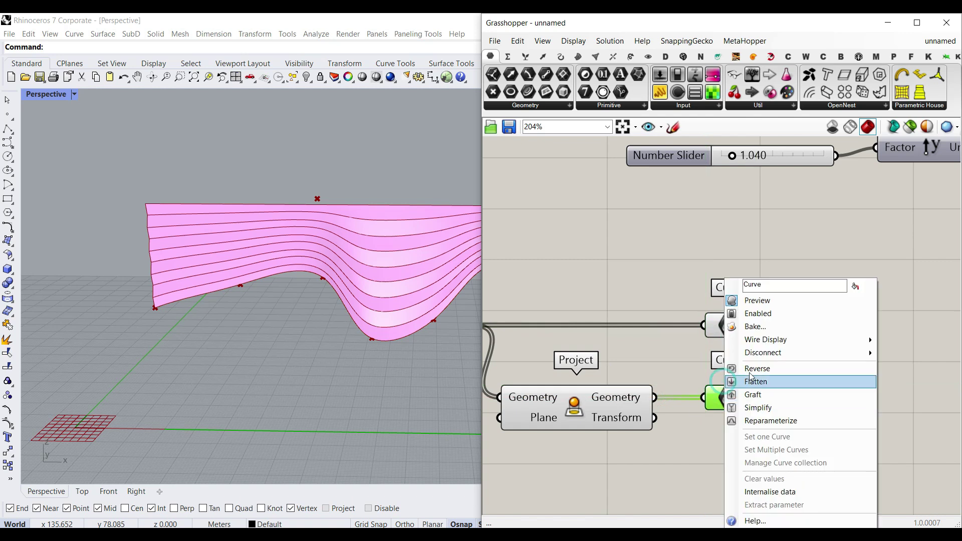
{"action": "left_click", "coordinate": [734, 323]}
{"action": "left_click", "coordinate": [747, 439]}
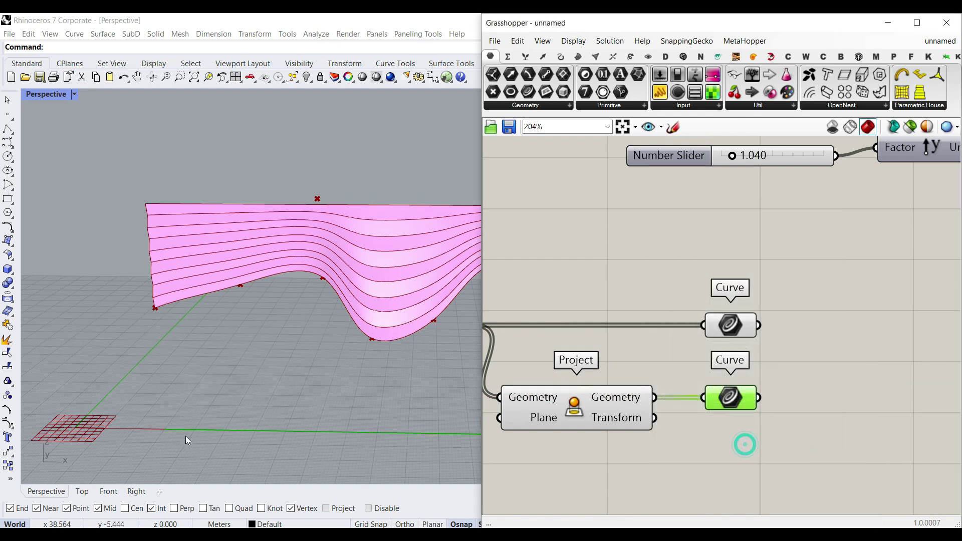
{"action": "scroll", "coordinate": [216, 433], "scroll_direction": "up", "scroll_amount": 3}
{"action": "scroll", "coordinate": [218, 433], "scroll_direction": "up", "scroll_amount": 2}
{"action": "left_click", "coordinate": [182, 425]}
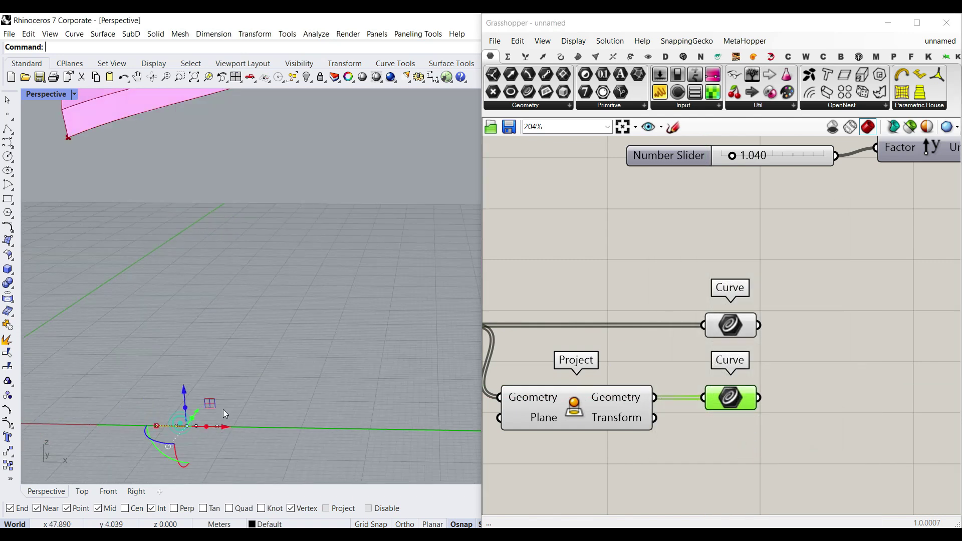
{"action": "scroll", "coordinate": [185, 326], "scroll_direction": "down", "scroll_amount": 8}
Step: Add a Loft component and connect both Curve containers to its Curves input
{"action": "scroll", "coordinate": [163, 272], "scroll_direction": "up", "scroll_amount": 3}
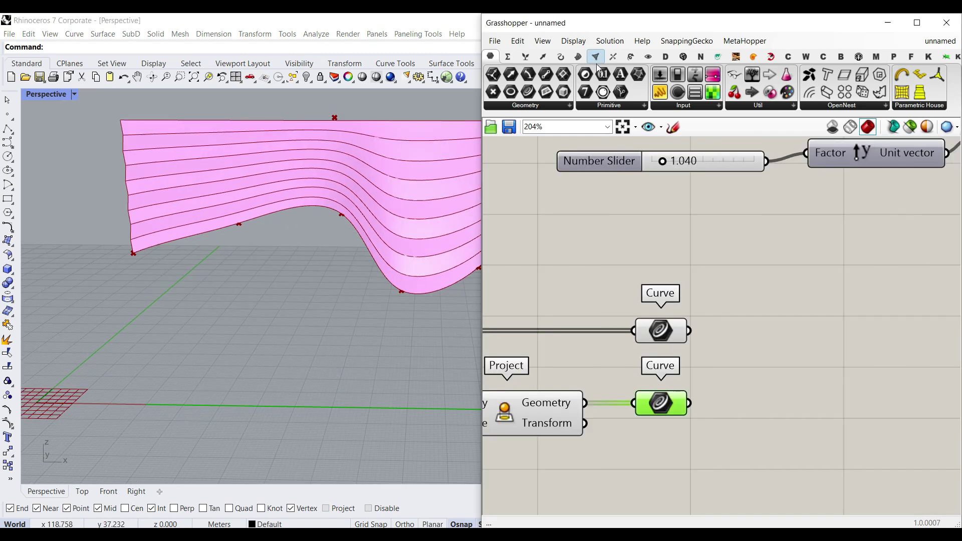
{"action": "left_click", "coordinate": [578, 56]}
{"action": "left_click_drag", "start_coordinate": [603, 92], "coordinate": [700, 385]}
{"action": "left_click_drag", "start_coordinate": [762, 396], "coordinate": [797, 375]}
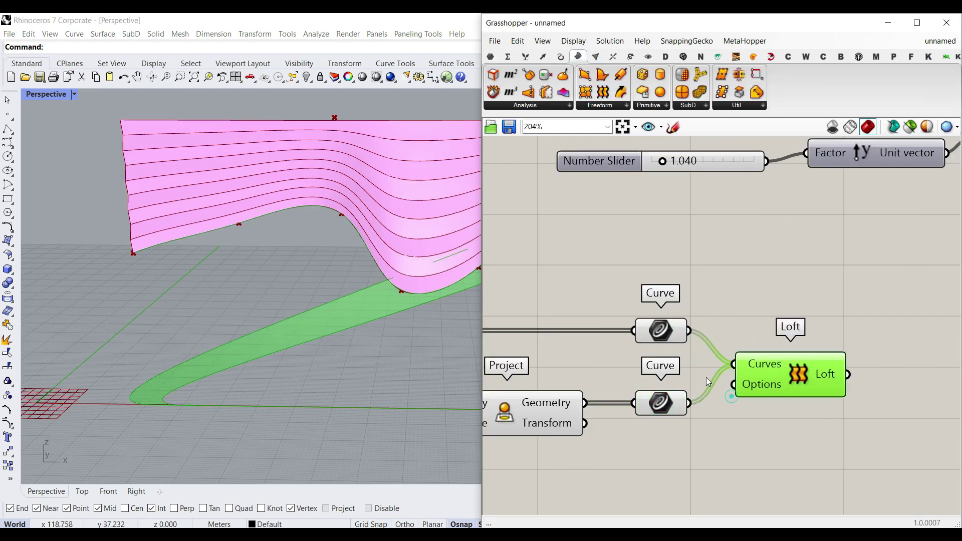
{"action": "scroll", "coordinate": [275, 344], "scroll_direction": "down", "scroll_amount": 10}
{"action": "scroll", "coordinate": [257, 318], "scroll_direction": "up", "scroll_amount": 6}
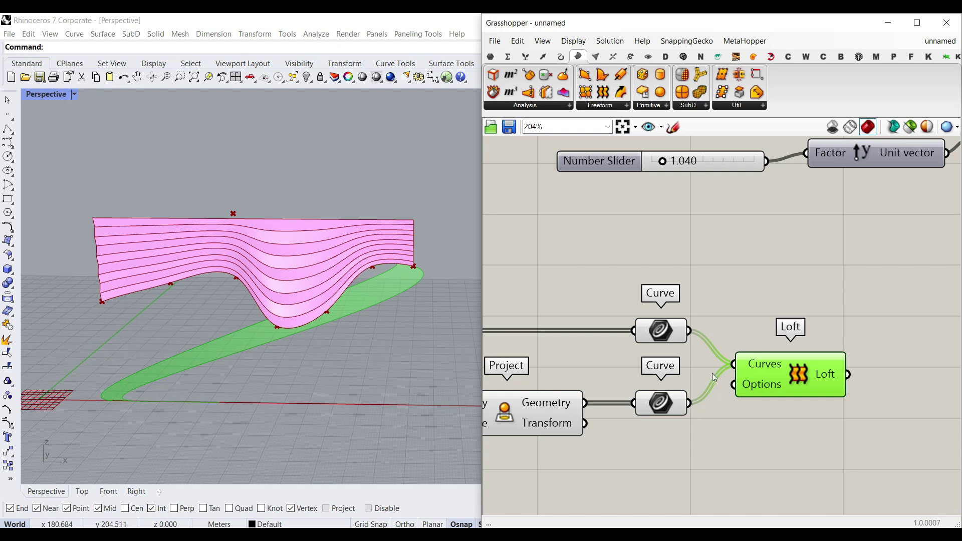
Step: Graft both Curve containers so each segment is lofted with its own projection
{"action": "right_click", "coordinate": [660, 332]}
{"action": "left_click", "coordinate": [690, 394]}
{"action": "right_click", "coordinate": [671, 403]}
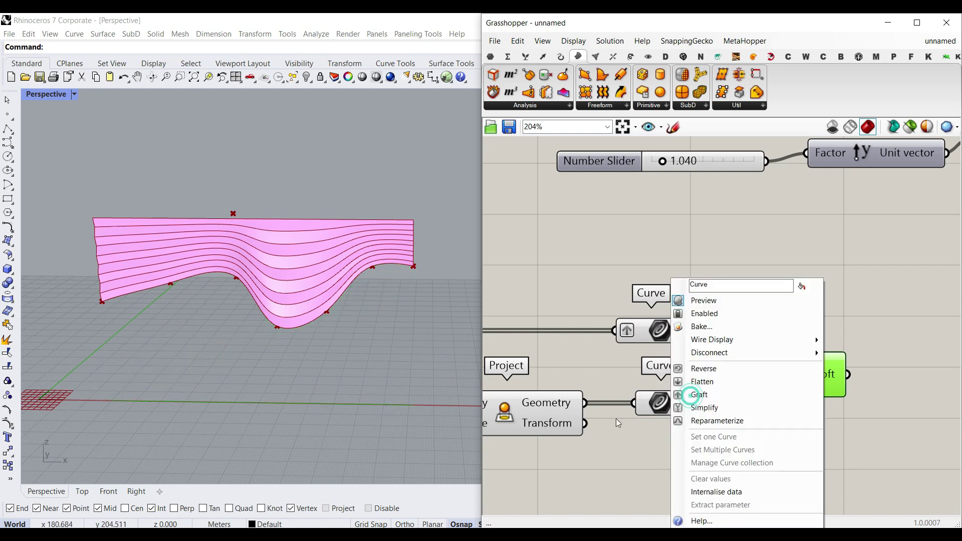
{"action": "left_click", "coordinate": [700, 395]}
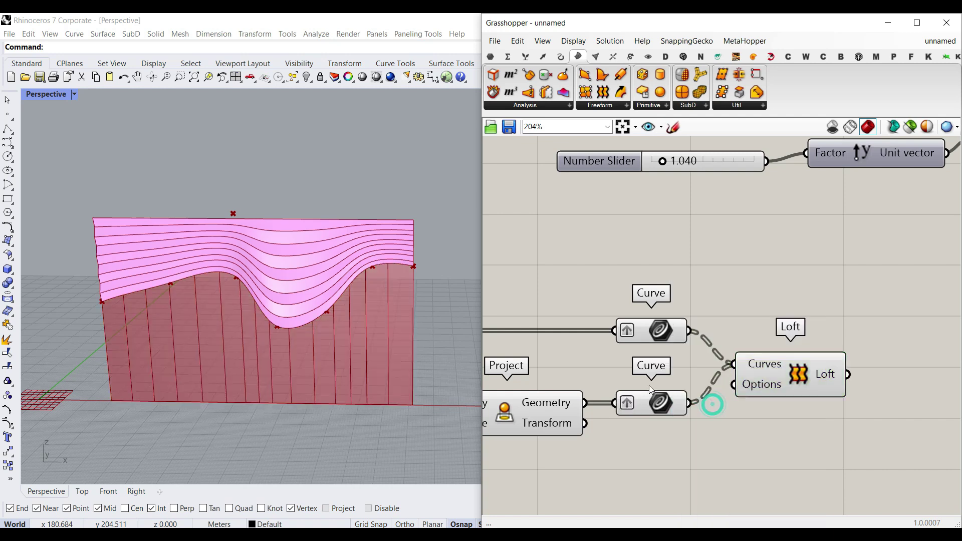
{"action": "scroll", "coordinate": [113, 323], "scroll_direction": "up", "scroll_amount": 2}
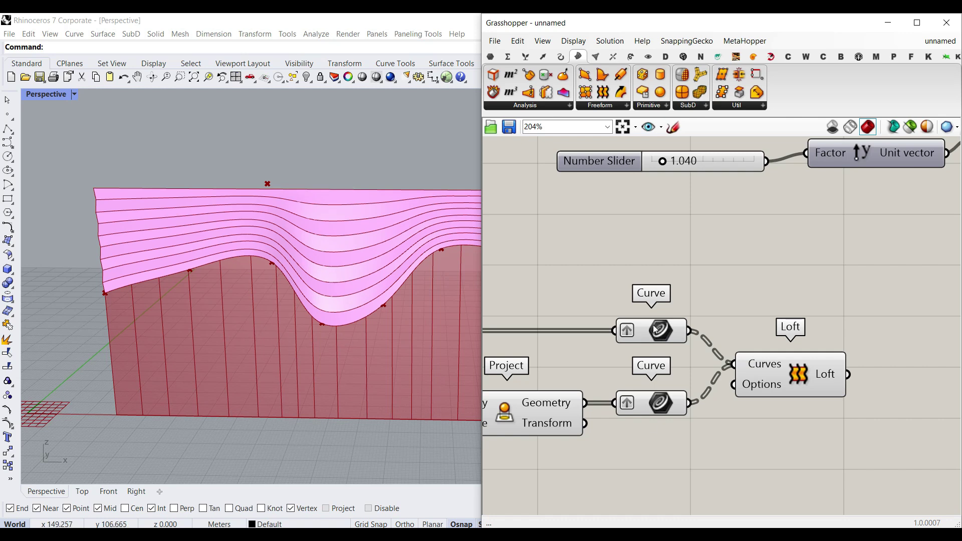
Step: Simplify the data tree on the Loft's Curves input and check its branch paths and items per branch
{"action": "mouse_move", "coordinate": [760, 362]}
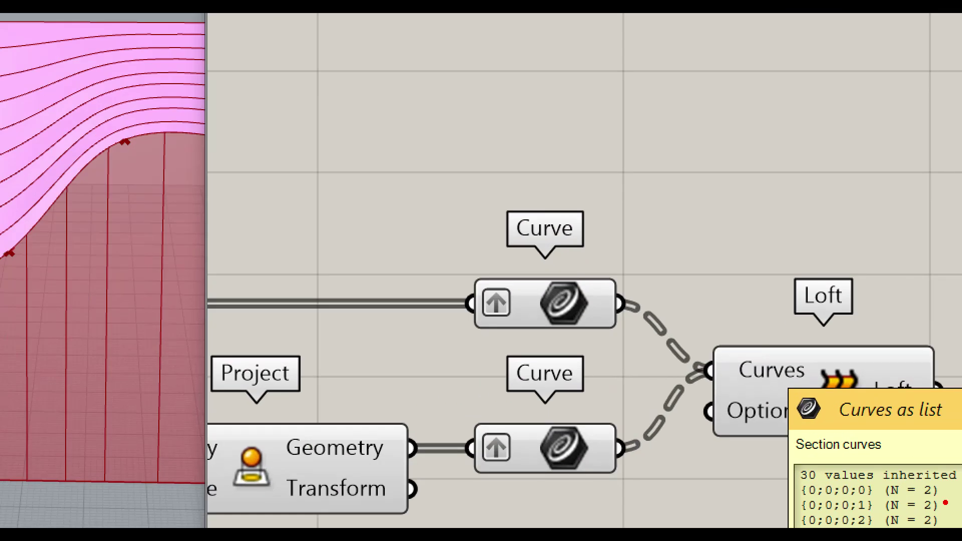
{"action": "mouse_move", "coordinate": [945, 503]}
{"action": "left_mouse_down"}
{"action": "mouse_move", "coordinate": [785, 499]}
{"action": "mouse_move", "coordinate": [816, 516]}
{"action": "mouse_move", "coordinate": [805, 517]}
{"action": "left_mouse_up"}
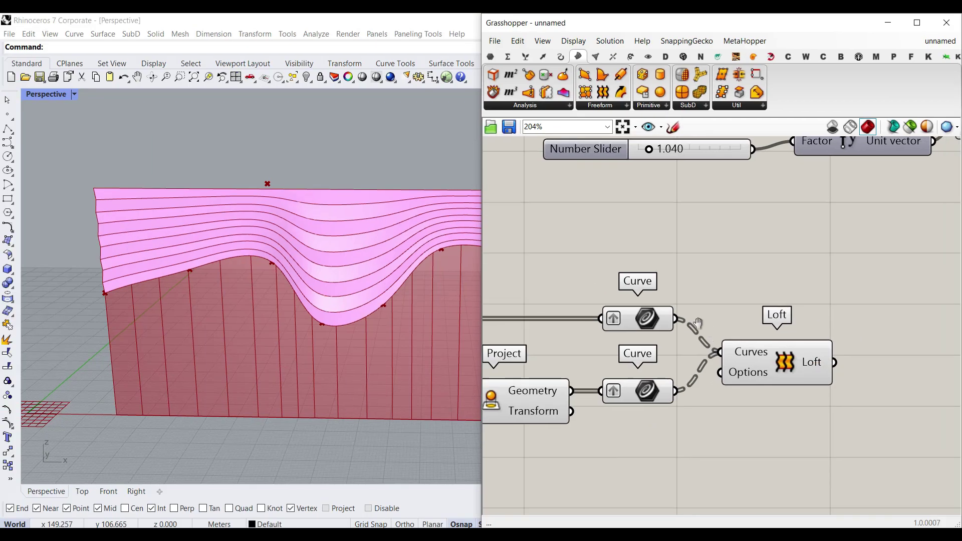
{"action": "right_click_drag", "start_coordinate": [703, 394], "coordinate": [650, 330]}
{"action": "right_click", "coordinate": [682, 285]}
{"action": "left_click", "coordinate": [708, 403]}
{"action": "right_click_drag", "start_coordinate": [708, 403], "coordinate": [616, 219]}
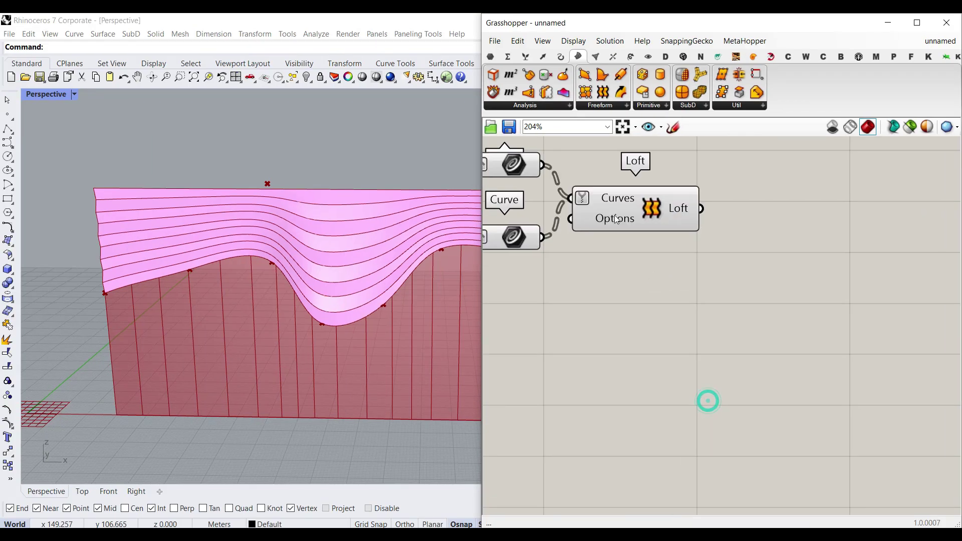
{"action": "mouse_move", "coordinate": [611, 204]}
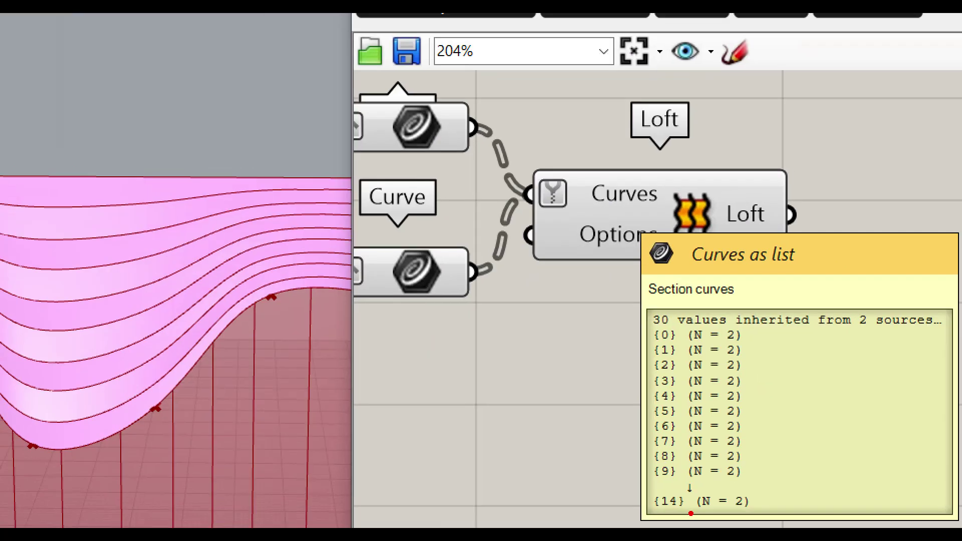
{"action": "mouse_move", "coordinate": [691, 513]}
{"action": "left_mouse_down"}
{"action": "mouse_move", "coordinate": [626, 335]}
{"action": "mouse_move", "coordinate": [698, 345]}
{"action": "mouse_move", "coordinate": [687, 523]}
{"action": "left_mouse_up"}
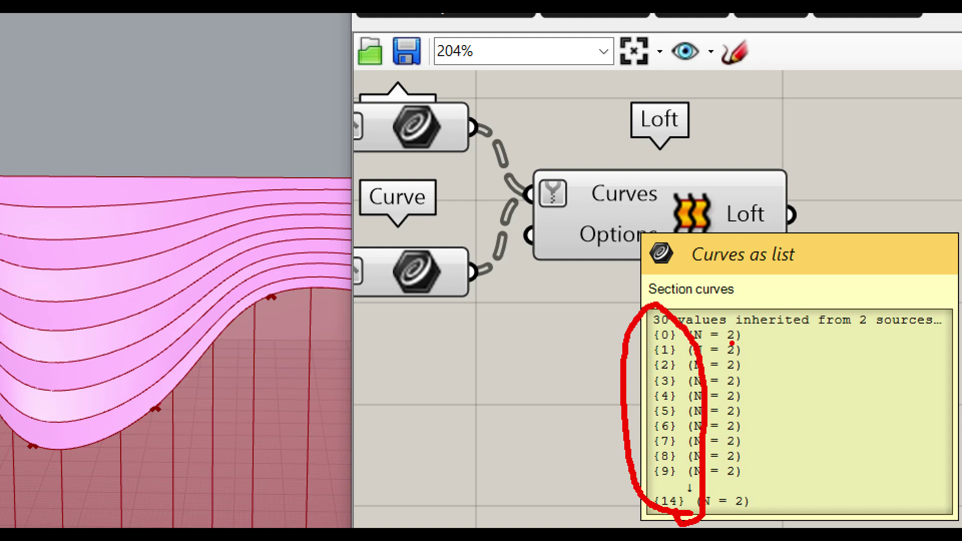
{"action": "left_click_drag", "start_coordinate": [738, 430], "coordinate": [740, 522]}
{"action": "key", "text": "Escape"}
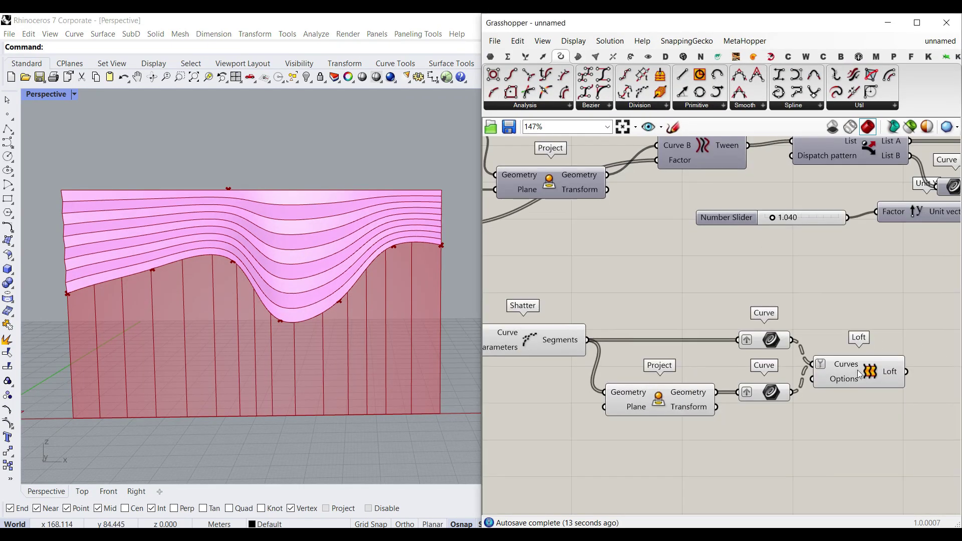
Step: Examine the Loft definition, the resulting vertical panels, and the Vertices points that drive the facade's lower curve
{"action": "left_click", "coordinate": [747, 357]}
{"action": "left_click", "coordinate": [687, 317]}
{"action": "scroll", "coordinate": [267, 340], "scroll_direction": "down", "scroll_amount": 3}
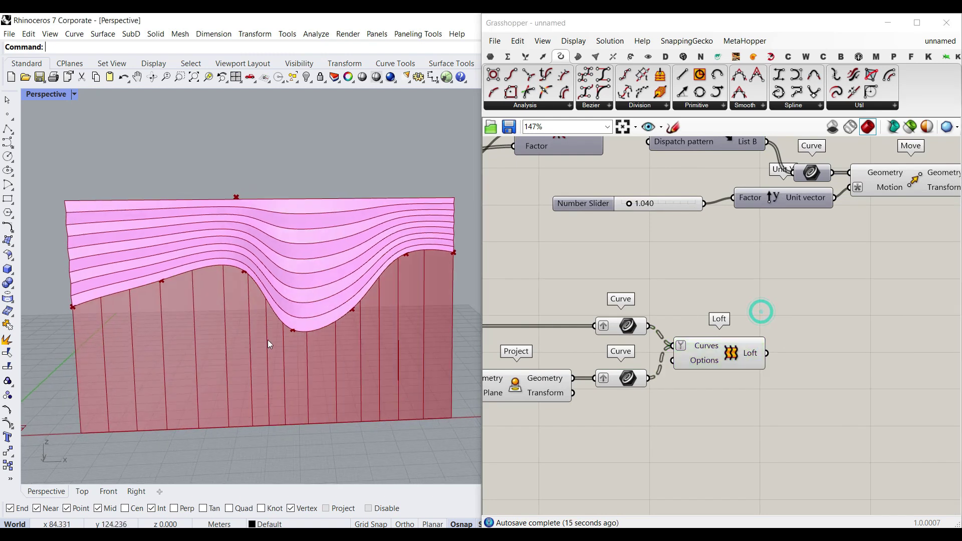
{"action": "scroll", "coordinate": [225, 302], "scroll_direction": "up", "scroll_amount": 6}
{"action": "scroll", "coordinate": [260, 290], "scroll_direction": "down", "scroll_amount": 4}
{"action": "right_click_drag", "start_coordinate": [531, 285], "coordinate": [937, 370]}
{"action": "right_click_drag", "start_coordinate": [566, 244], "coordinate": [686, 259]}
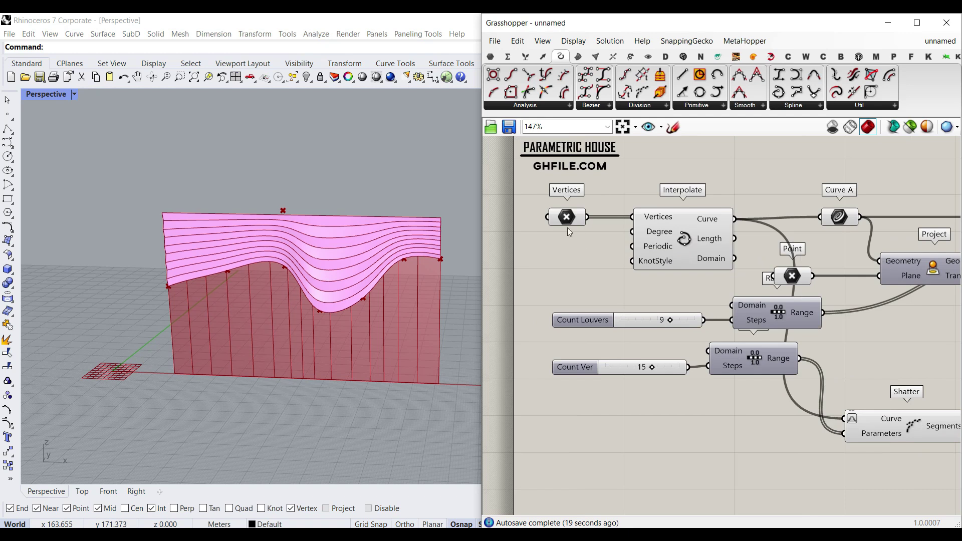
{"action": "left_click", "coordinate": [565, 216]}
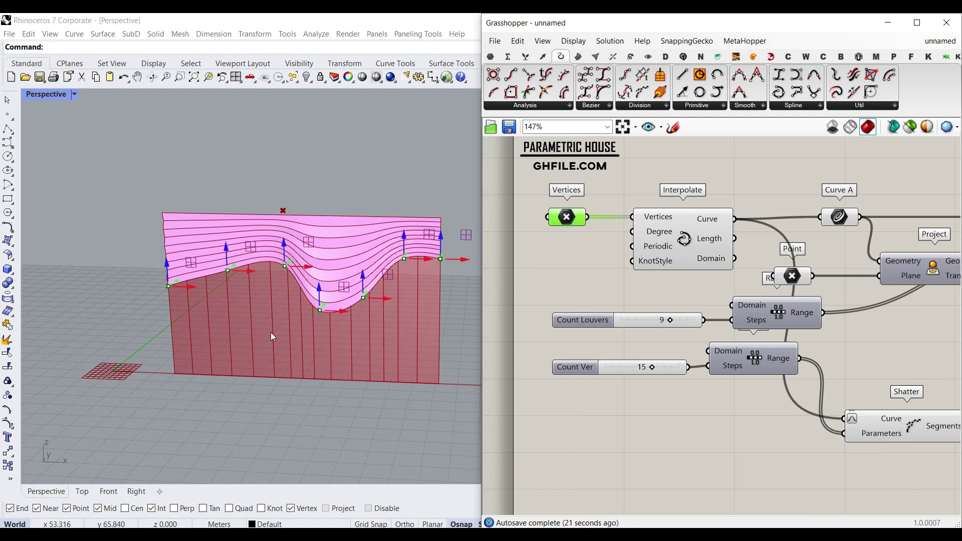
{"action": "left_click", "coordinate": [619, 287]}
{"action": "right_click_drag", "start_coordinate": [950, 393], "coordinate": [597, 317]}
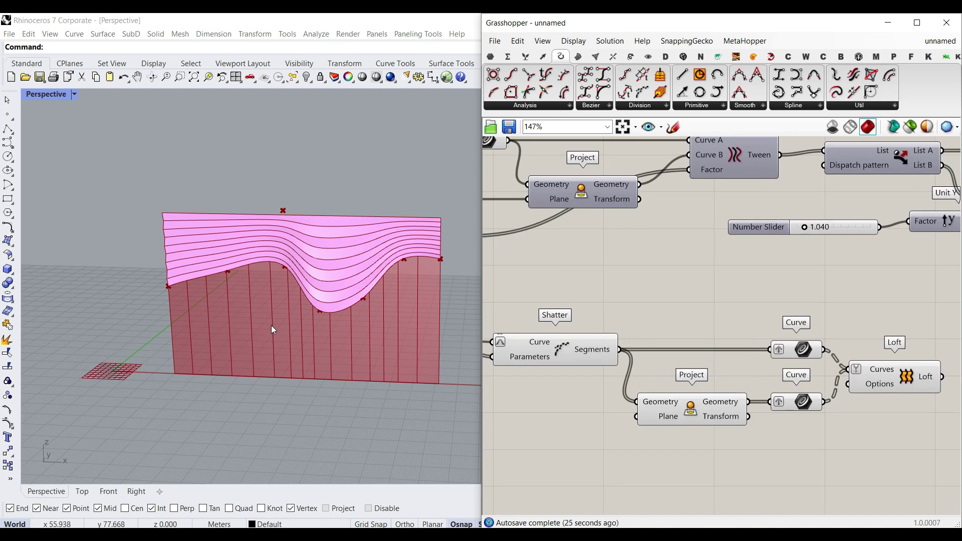
Step: Replace the Vertices container's points with six new ones forming a two-crest wave along the facade's lower edge in the Front view
{"action": "left_click", "coordinate": [109, 492]}
{"action": "scroll", "coordinate": [823, 321], "scroll_direction": "down", "scroll_amount": 3}
{"action": "scroll", "coordinate": [631, 240], "scroll_direction": "up", "scroll_amount": 5}
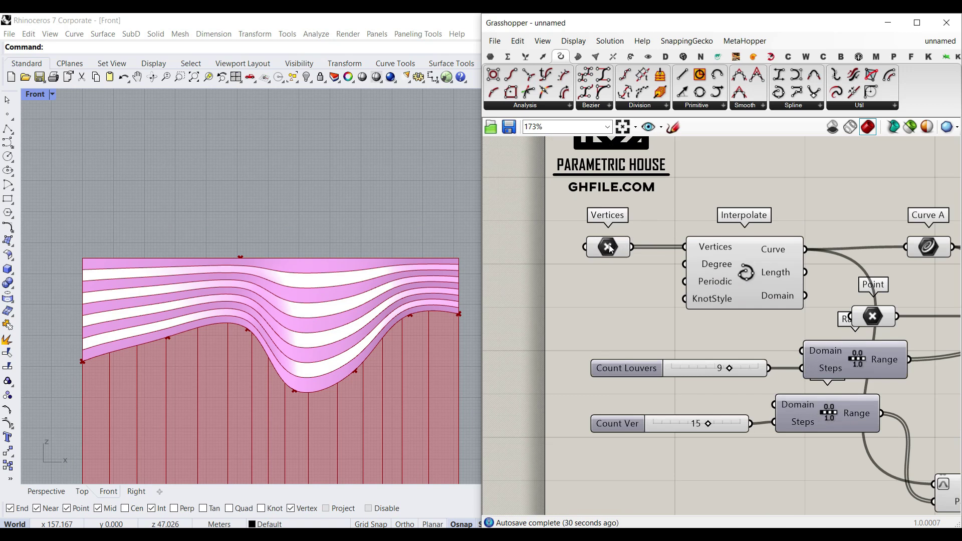
{"action": "right_click", "coordinate": [610, 248]}
{"action": "left_click", "coordinate": [649, 415]}
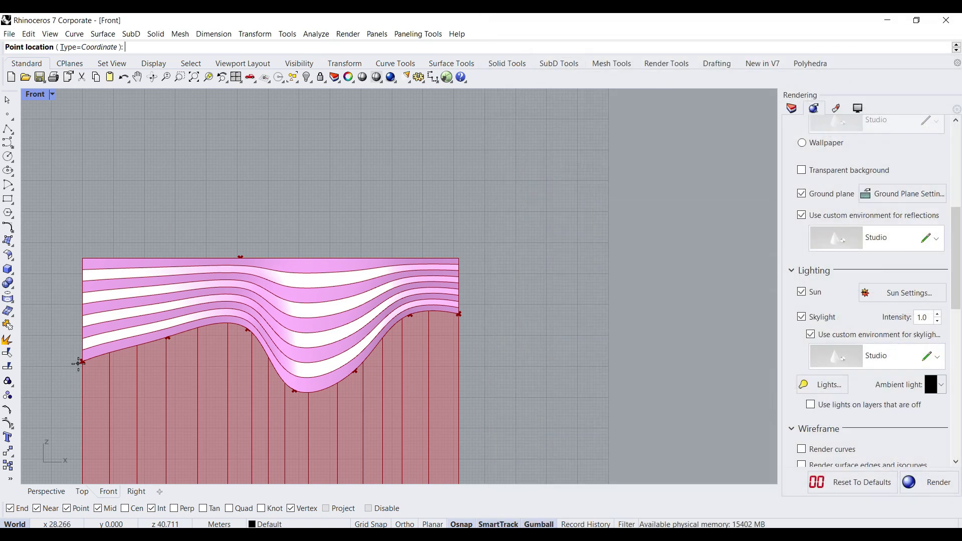
{"action": "left_click", "coordinate": [257, 362]}
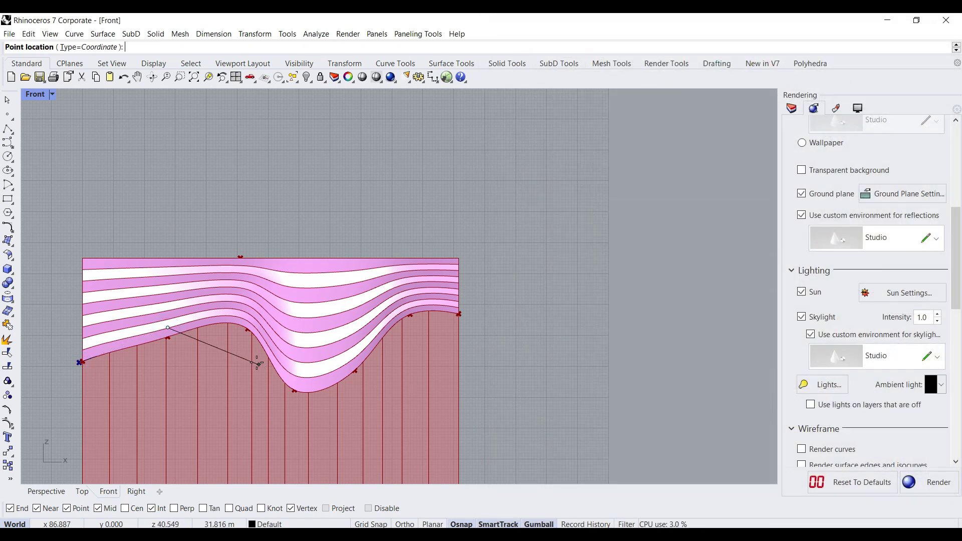
{"action": "left_click", "coordinate": [328, 325]}
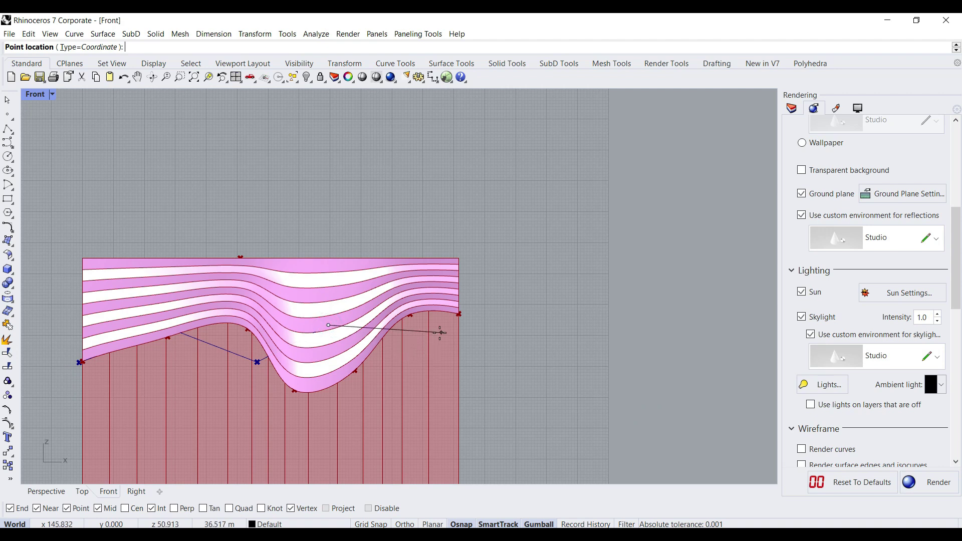
{"action": "left_click", "coordinate": [400, 348]}
{"action": "left_click", "coordinate": [458, 314]}
{"action": "key", "text": "Return"}
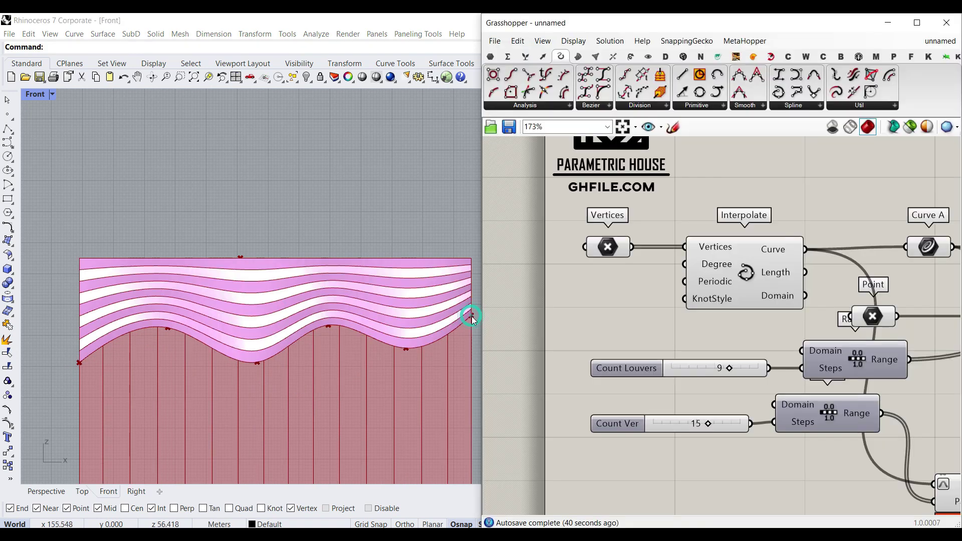
Step: Reshape the lower curve by lowering its second vertex, raising the third and fourth, and nudging the last one vertically
{"action": "left_click", "coordinate": [612, 248]}
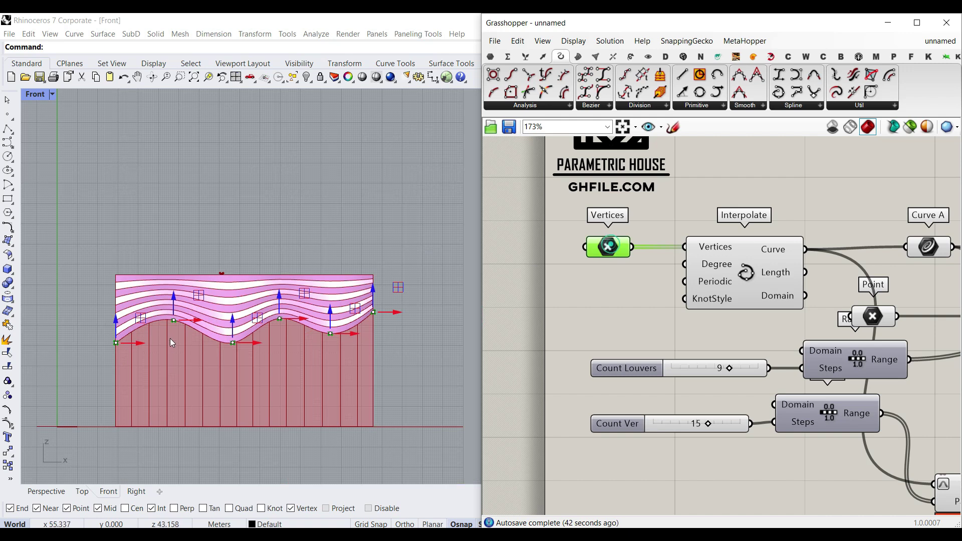
{"action": "scroll", "coordinate": [170, 339], "scroll_direction": "up", "scroll_amount": 2}
{"action": "left_click_drag", "start_coordinate": [175, 304], "coordinate": [174, 321]}
{"action": "left_click_drag", "start_coordinate": [246, 326], "coordinate": [304, 300]}
{"action": "left_click_drag", "start_coordinate": [420, 307], "coordinate": [420, 306]}
Step: Raise the Point controlling the facade's top edge about 19.8 m in the Front view, and lower it about 11.3 m in Perspective
{"action": "right_click_drag", "start_coordinate": [868, 326], "coordinate": [792, 334]}
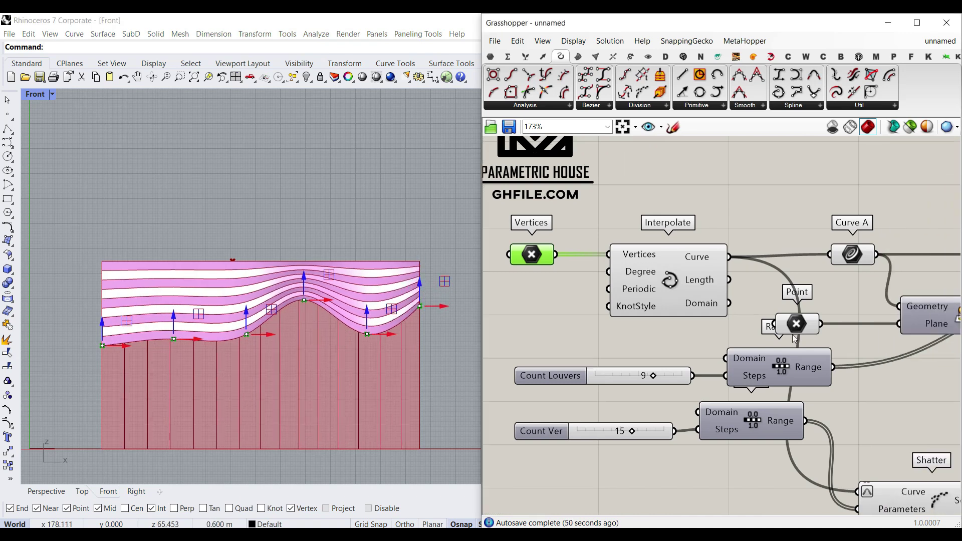
{"action": "left_click", "coordinate": [808, 325]}
{"action": "left_click_drag", "start_coordinate": [232, 254], "coordinate": [233, 201]}
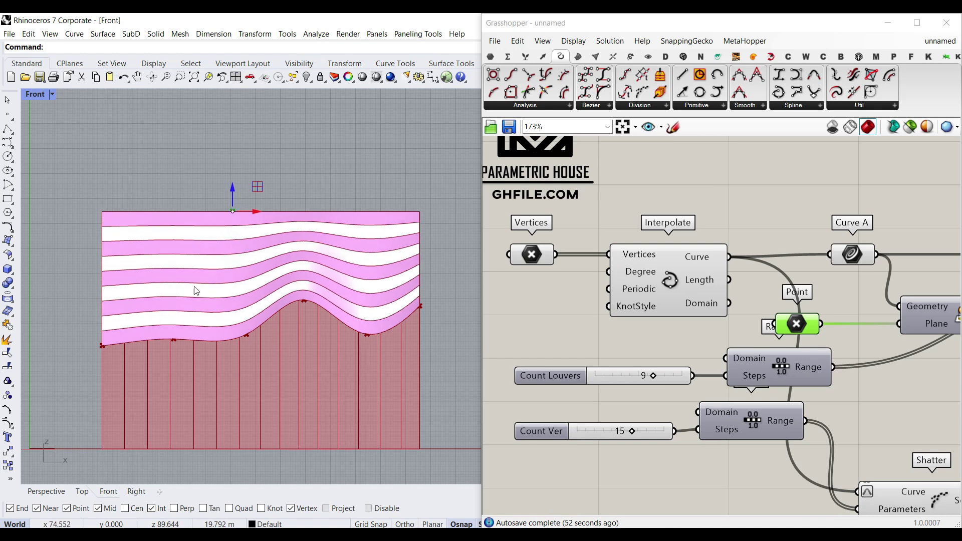
{"action": "left_click", "coordinate": [49, 491]}
{"action": "right_click_drag", "start_coordinate": [203, 381], "coordinate": [234, 373]}
{"action": "scroll", "coordinate": [242, 361], "scroll_direction": "down", "scroll_amount": 5}
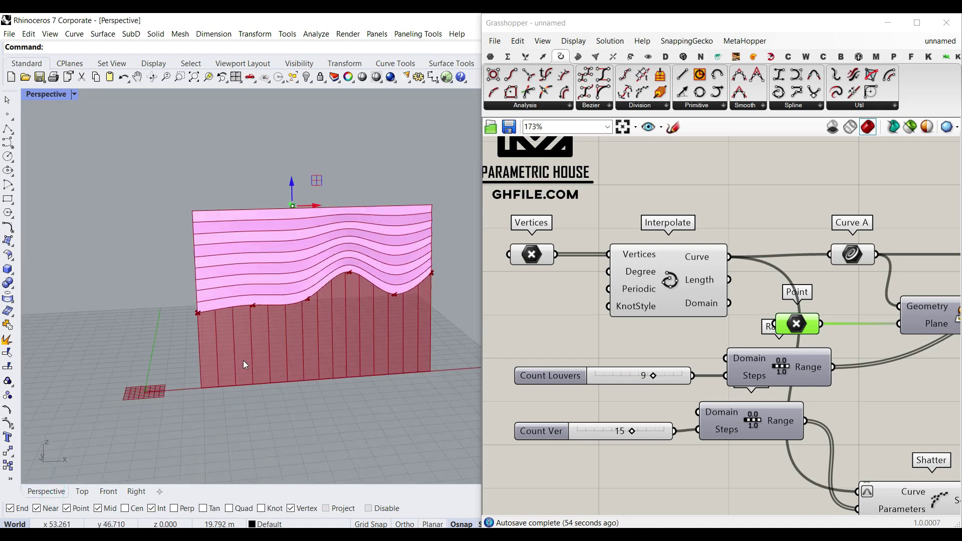
{"action": "mouse_move", "coordinate": [283, 226]}
{"action": "left_mouse_down"}
{"action": "mouse_move", "coordinate": [281, 178]}
{"action": "mouse_move", "coordinate": [289, 242]}
{"action": "left_mouse_up"}
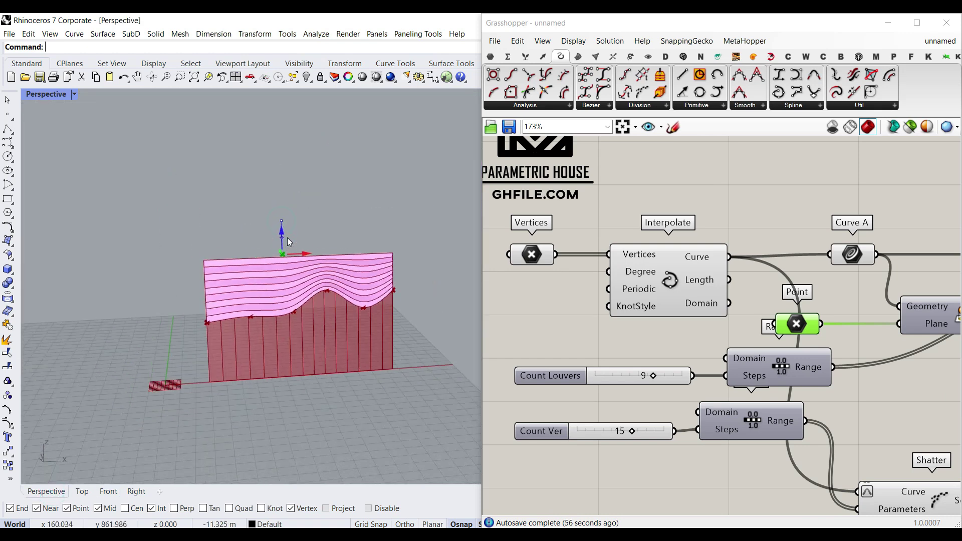
Step: Set the Count Louvers slider to 10 and the Count Ver slider to 17
{"action": "right_click_drag", "start_coordinate": [634, 388], "coordinate": [643, 366]}
{"action": "scroll", "coordinate": [563, 374], "scroll_direction": "up", "scroll_amount": 3}
{"action": "mouse_move", "coordinate": [674, 345]}
{"action": "left_mouse_down"}
{"action": "mouse_move", "coordinate": [620, 349]}
{"action": "mouse_move", "coordinate": [691, 346]}
{"action": "left_mouse_up"}
{"action": "right_click_drag", "start_coordinate": [634, 449], "coordinate": [717, 438]}
{"action": "mouse_move", "coordinate": [721, 423]}
{"action": "left_mouse_down"}
{"action": "mouse_move", "coordinate": [641, 423]}
{"action": "mouse_move", "coordinate": [734, 423]}
{"action": "left_mouse_up"}
Step: Set the loft type to Normal in the options of the louver Loft fed by the Weave component
{"action": "right_click_drag", "start_coordinate": [770, 394], "coordinate": [663, 381]}
{"action": "scroll", "coordinate": [663, 381], "scroll_direction": "down", "scroll_amount": 3}
{"action": "right_click_drag", "start_coordinate": [911, 374], "coordinate": [509, 275]}
{"action": "right_click_drag", "start_coordinate": [641, 324], "coordinate": [588, 263]}
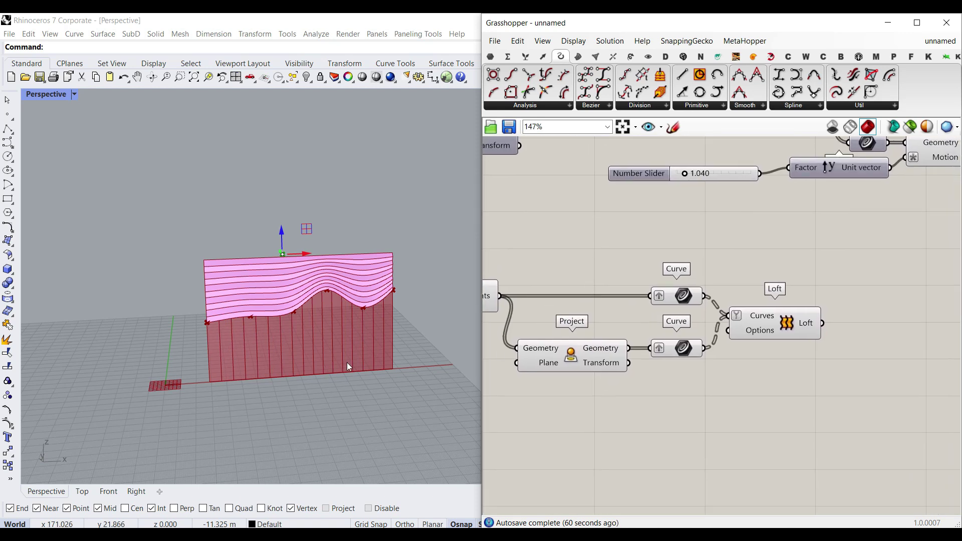
{"action": "right_click_drag", "start_coordinate": [348, 367], "coordinate": [375, 383]}
{"action": "right_click_drag", "start_coordinate": [849, 192], "coordinate": [722, 280]}
{"action": "right_click_drag", "start_coordinate": [929, 268], "coordinate": [757, 297]}
{"action": "right_click_drag", "start_coordinate": [892, 306], "coordinate": [673, 295]}
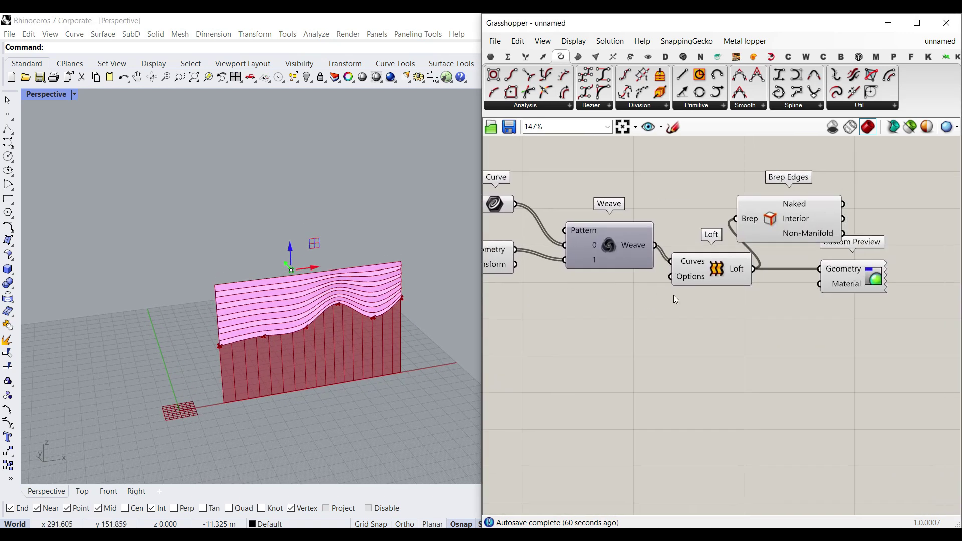
{"action": "scroll", "coordinate": [678, 292], "scroll_direction": "up", "scroll_amount": 3}
{"action": "right_click", "coordinate": [704, 261]}
{"action": "mouse_move", "coordinate": [747, 363]}
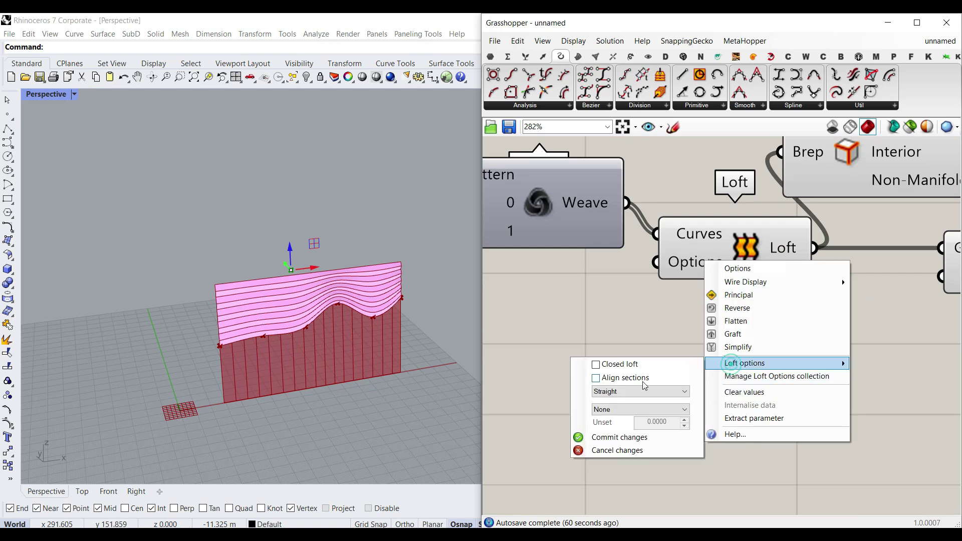
{"action": "left_click", "coordinate": [633, 397]}
{"action": "left_click", "coordinate": [629, 400]}
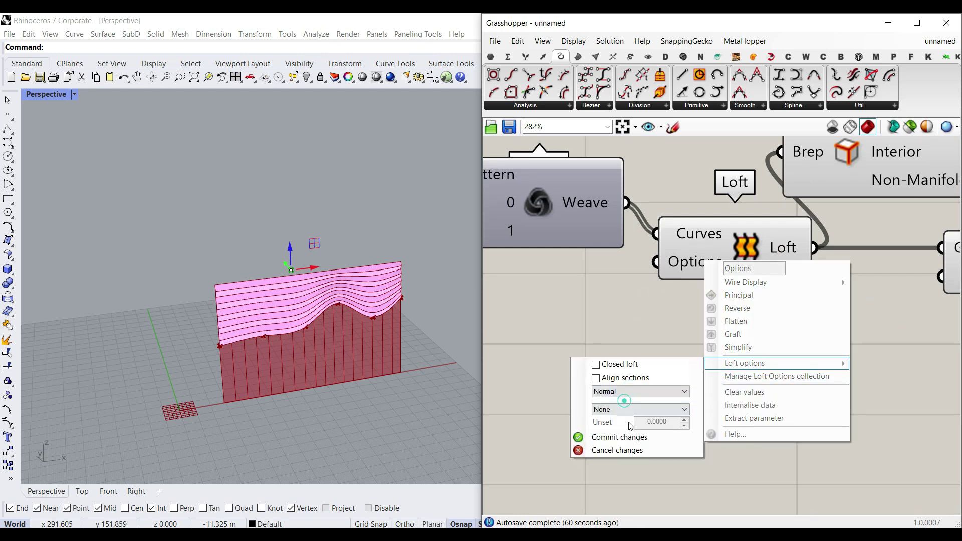
{"action": "left_click", "coordinate": [620, 432]}
{"action": "scroll", "coordinate": [386, 285], "scroll_direction": "up", "scroll_amount": 5}
{"action": "scroll", "coordinate": [389, 314], "scroll_direction": "down", "scroll_amount": 3}
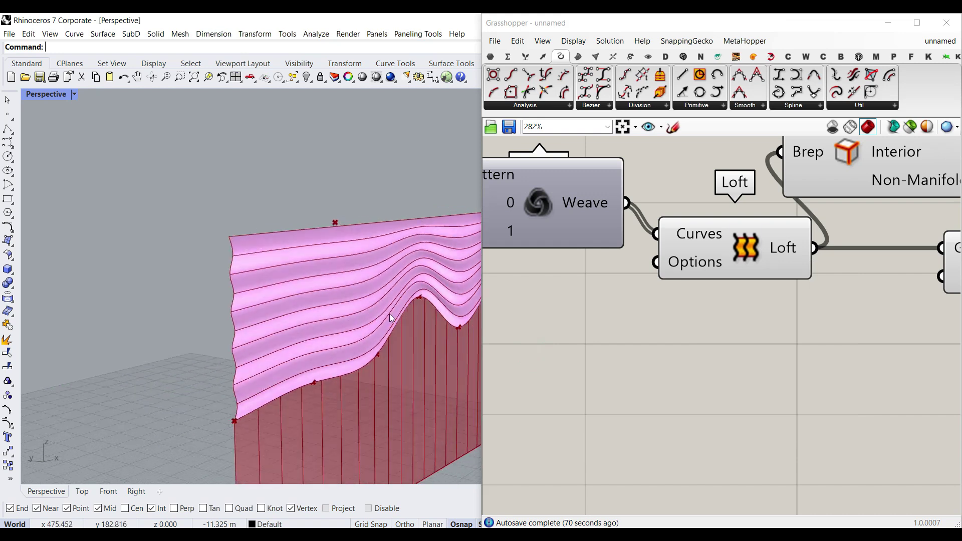
Step: Maximize the Grasshopper window and move the Point container clear of the Range component to tidy the definition
{"action": "scroll", "coordinate": [796, 345], "scroll_direction": "down", "scroll_amount": 4}
{"action": "scroll", "coordinate": [795, 342], "scroll_direction": "down", "scroll_amount": 5}
{"action": "right_click_drag", "start_coordinate": [727, 335], "coordinate": [890, 315]}
{"action": "scroll", "coordinate": [745, 328], "scroll_direction": "down", "scroll_amount": 1}
{"action": "right_click_drag", "start_coordinate": [677, 324], "coordinate": [715, 333]}
{"action": "scroll", "coordinate": [612, 333], "scroll_direction": "up", "scroll_amount": 3}
{"action": "left_click", "coordinate": [916, 23]}
{"action": "scroll", "coordinate": [620, 286], "scroll_direction": "up", "scroll_amount": 1}
{"action": "right_click_drag", "start_coordinate": [373, 294], "coordinate": [450, 308]}
{"action": "scroll", "coordinate": [621, 290], "scroll_direction": "down", "scroll_amount": 1}
{"action": "scroll", "coordinate": [488, 321], "scroll_direction": "up", "scroll_amount": 2}
{"action": "right_click_drag", "start_coordinate": [398, 329], "coordinate": [410, 325]}
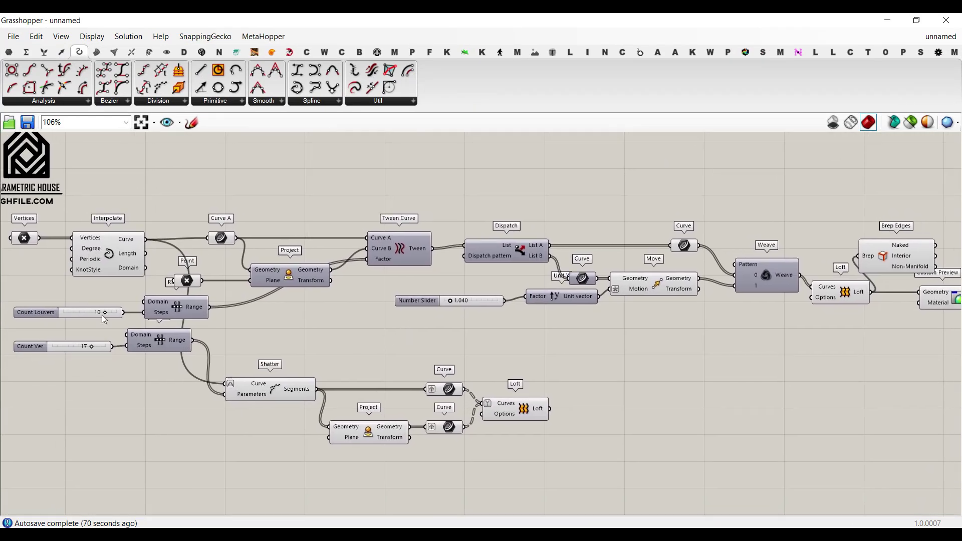
{"action": "left_click_drag", "start_coordinate": [195, 284], "coordinate": [219, 284]}
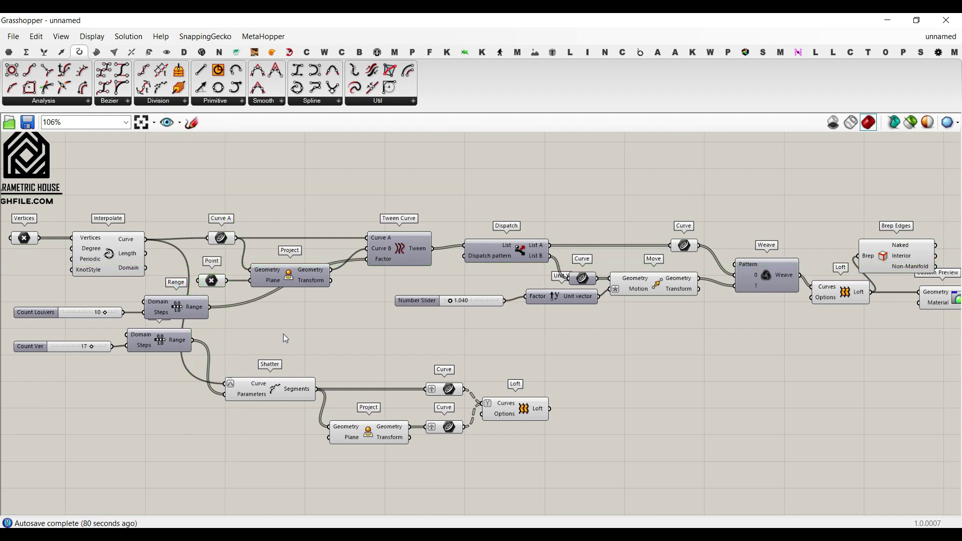
{"action": "left_click", "coordinate": [921, 295]}
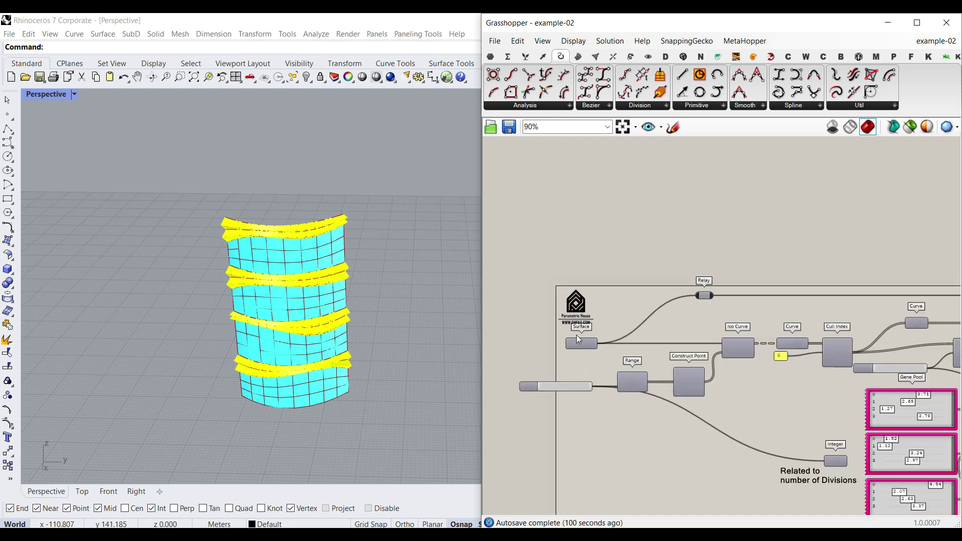
Step: Shift the Steps slider component slightly closer to the Range component in the example-02 definition
{"action": "scroll", "coordinate": [576, 335], "scroll_direction": "up", "scroll_amount": 5}
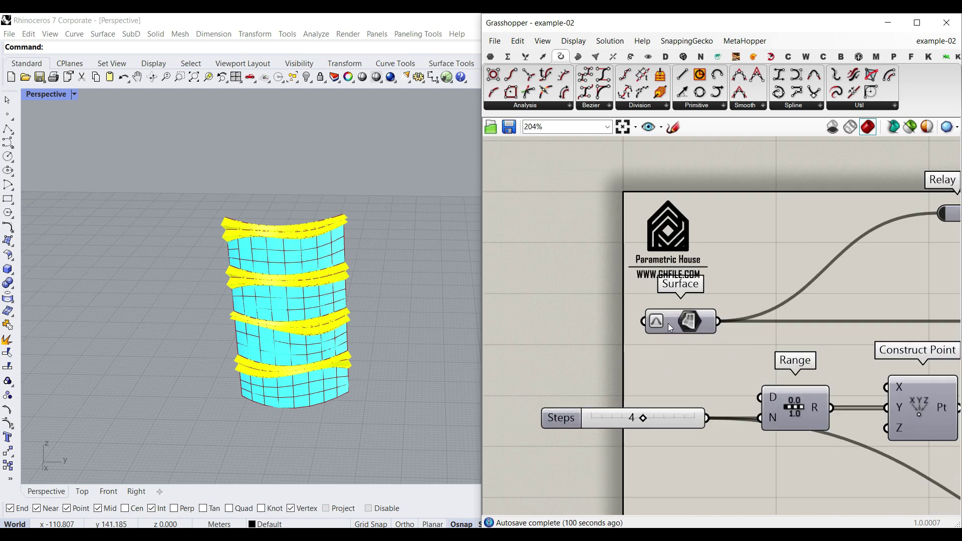
{"action": "left_click_drag", "start_coordinate": [675, 416], "coordinate": [685, 417]}
{"action": "scroll", "coordinate": [306, 214], "scroll_direction": "up", "scroll_amount": 5}
{"action": "scroll", "coordinate": [307, 213], "scroll_direction": "down", "scroll_amount": 3}
{"action": "scroll", "coordinate": [308, 212], "scroll_direction": "down", "scroll_amount": 3}
Step: Bake the base surface from the Surface container and move it beside the generated facade for comparison
{"action": "right_click", "coordinate": [678, 320]}
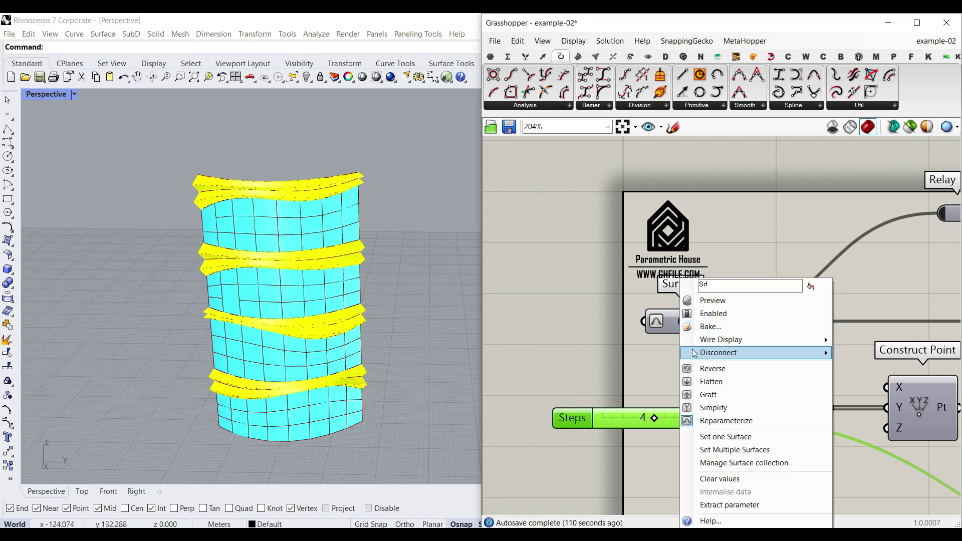
{"action": "left_click", "coordinate": [698, 298]}
{"action": "scroll", "coordinate": [309, 359], "scroll_direction": "down", "scroll_amount": 7}
{"action": "left_click_drag", "start_coordinate": [313, 364], "coordinate": [248, 389]}
{"action": "key", "text": "Escape"}
{"action": "scroll", "coordinate": [248, 389], "scroll_direction": "up", "scroll_amount": 7}
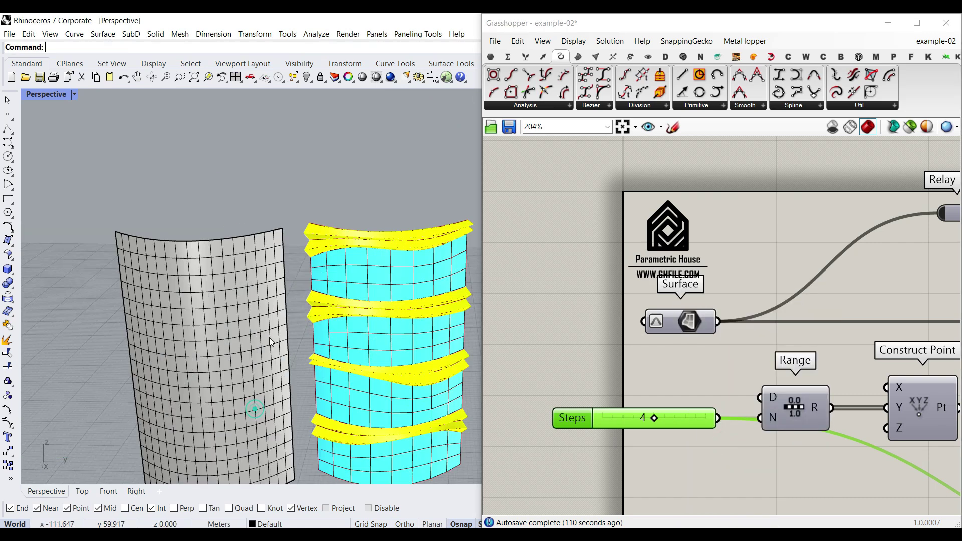
Step: Set value 1 of the first gene pool to 2.45 and the second pool's values to 4.70, 4.10, 2.50 and 3.17
{"action": "scroll", "coordinate": [178, 305], "scroll_direction": "down", "scroll_amount": 5}
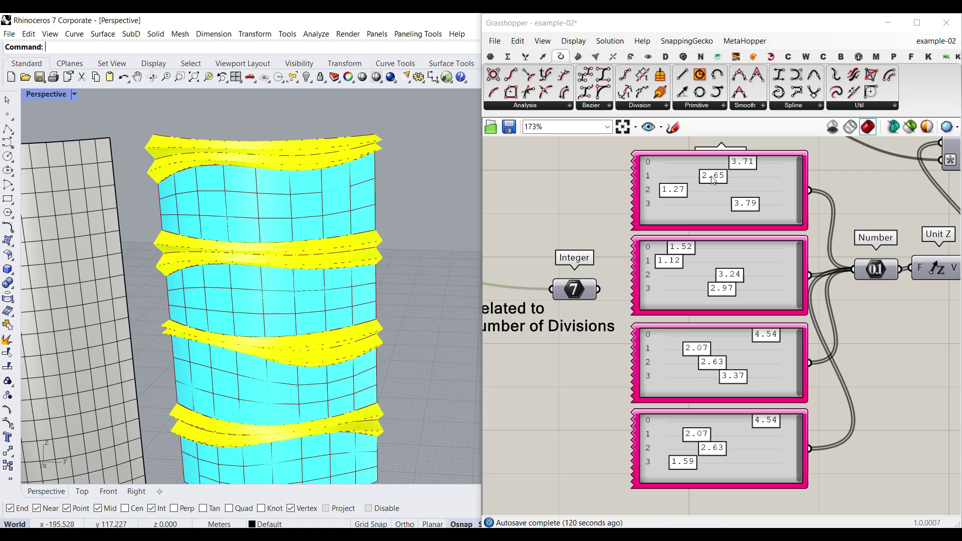
{"action": "left_click_drag", "start_coordinate": [721, 178], "coordinate": [696, 176]}
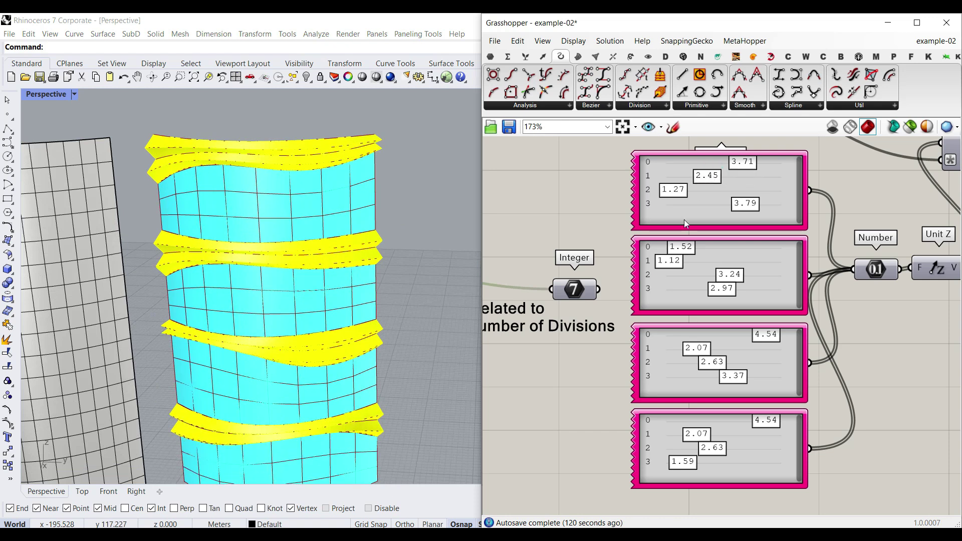
{"action": "left_click_drag", "start_coordinate": [678, 247], "coordinate": [765, 252]}
{"action": "left_click_drag", "start_coordinate": [767, 248], "coordinate": [760, 248]}
{"action": "left_click_drag", "start_coordinate": [666, 263], "coordinate": [721, 296]}
{"action": "scroll", "coordinate": [224, 420], "scroll_direction": "up", "scroll_amount": 8}
{"action": "scroll", "coordinate": [224, 420], "scroll_direction": "down", "scroll_amount": 3}
Step: Set value 1 of the third gene pool to 5.00 and inspect the facade's reshaped yellow bands
{"action": "left_click_drag", "start_coordinate": [706, 346], "coordinate": [780, 346]}
{"action": "scroll", "coordinate": [277, 274], "scroll_direction": "down", "scroll_amount": 3}
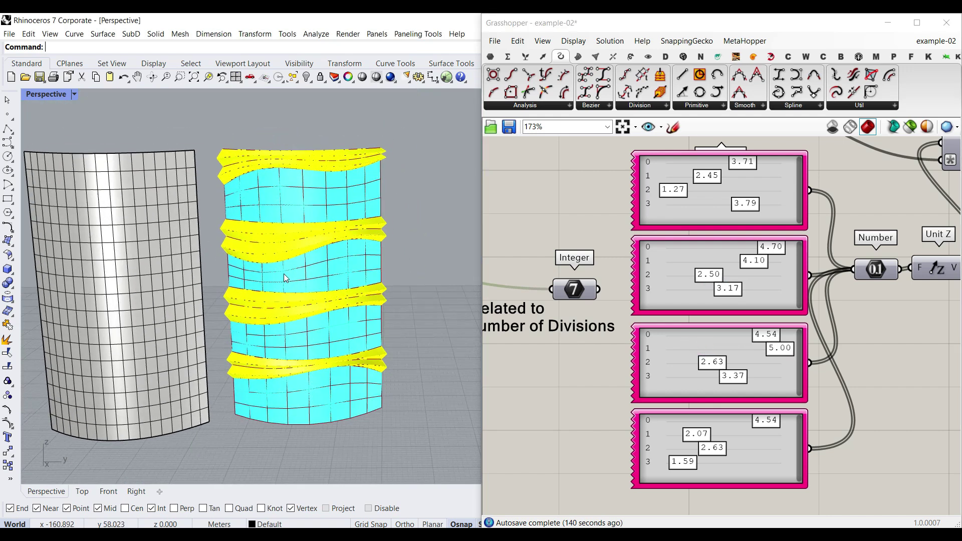
{"action": "scroll", "coordinate": [289, 327], "scroll_direction": "up", "scroll_amount": 3}
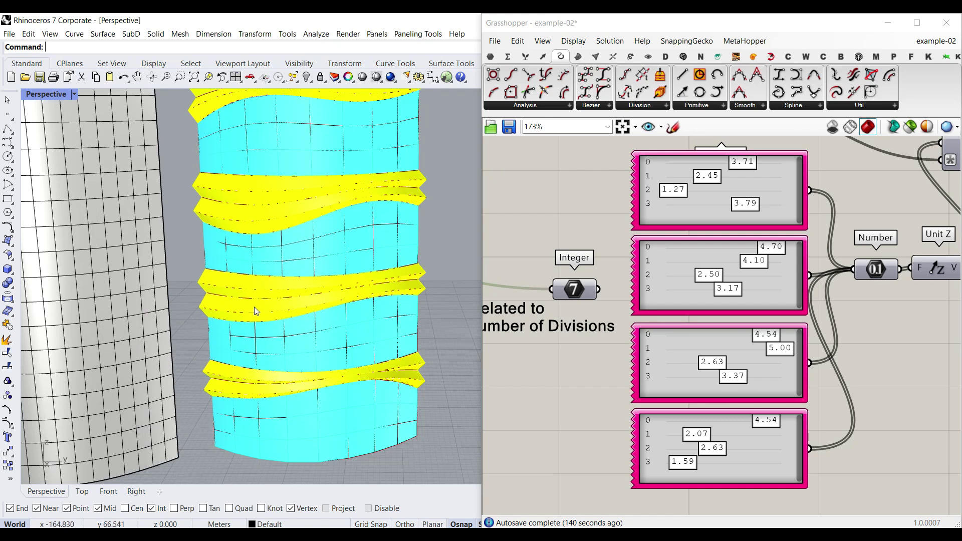
{"action": "scroll", "coordinate": [254, 307], "scroll_direction": "down", "scroll_amount": 2}
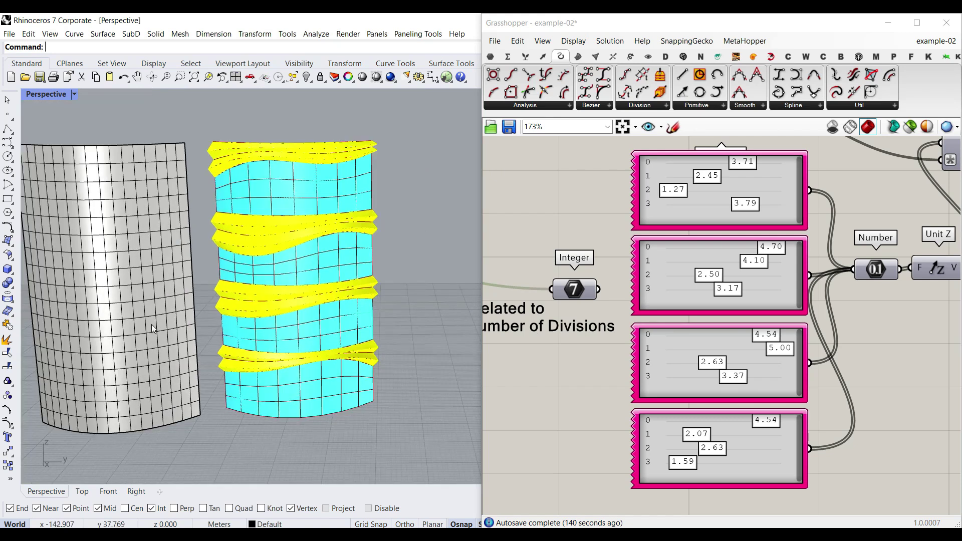